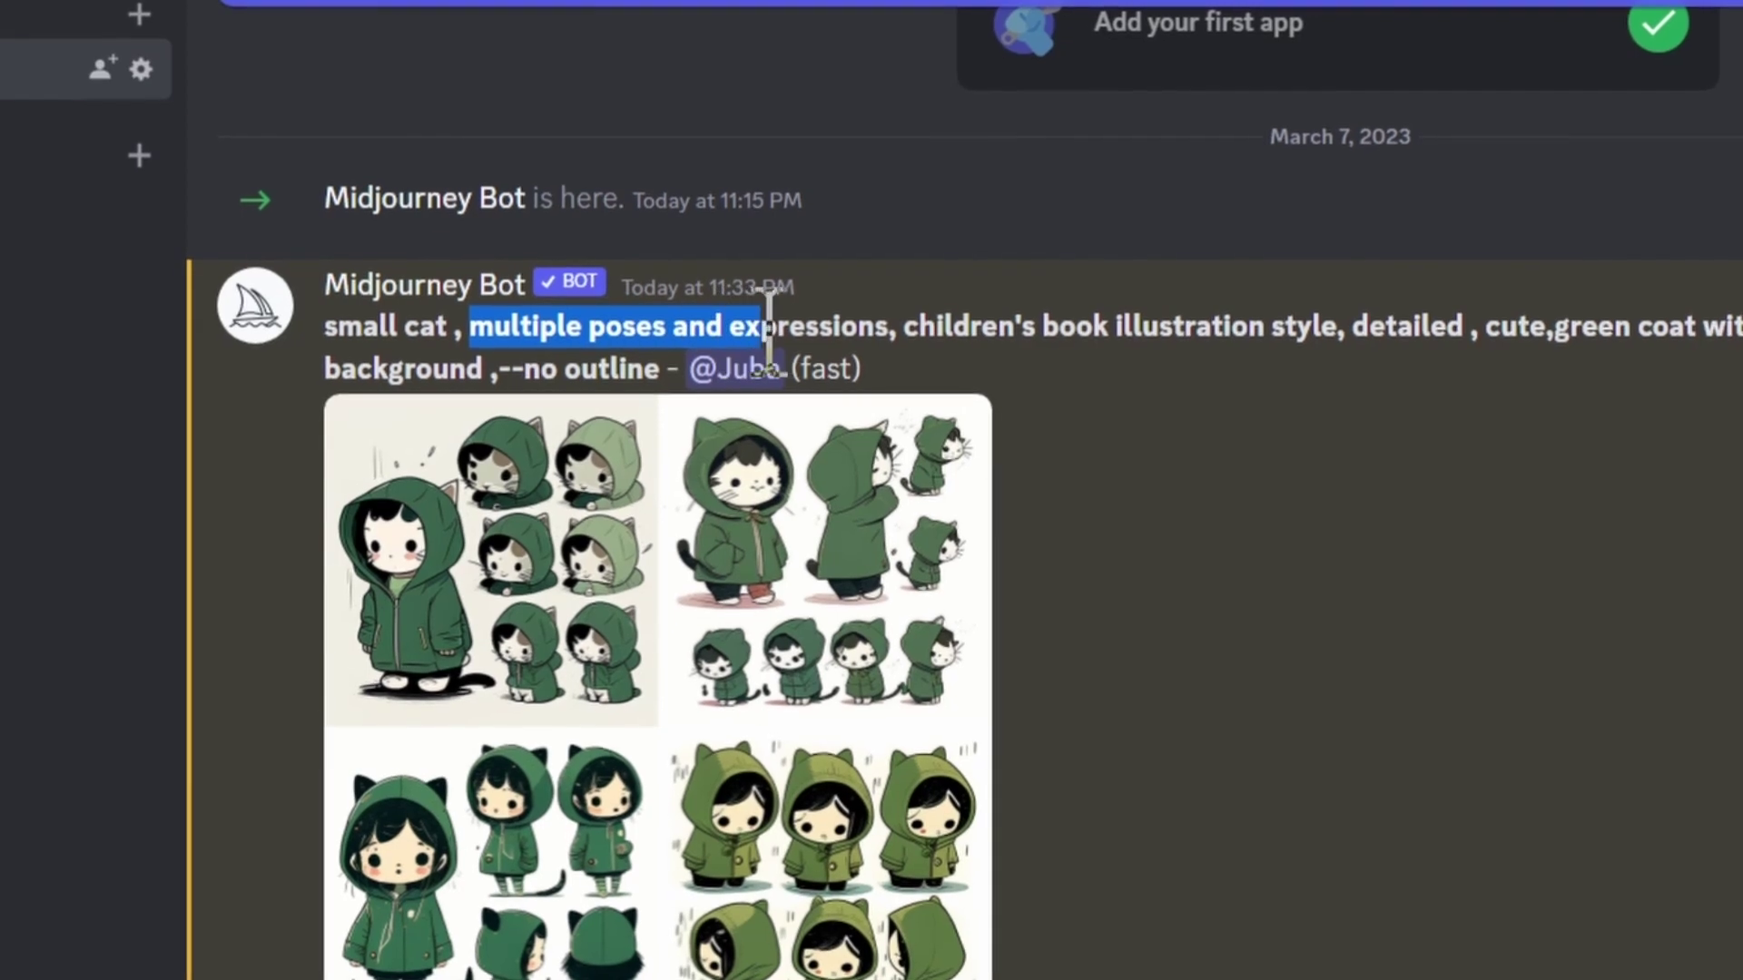
Step: Highlight the prompt's illustration-style and green-coat wording, then enlarge the hooded cat grid
click(404, 352)
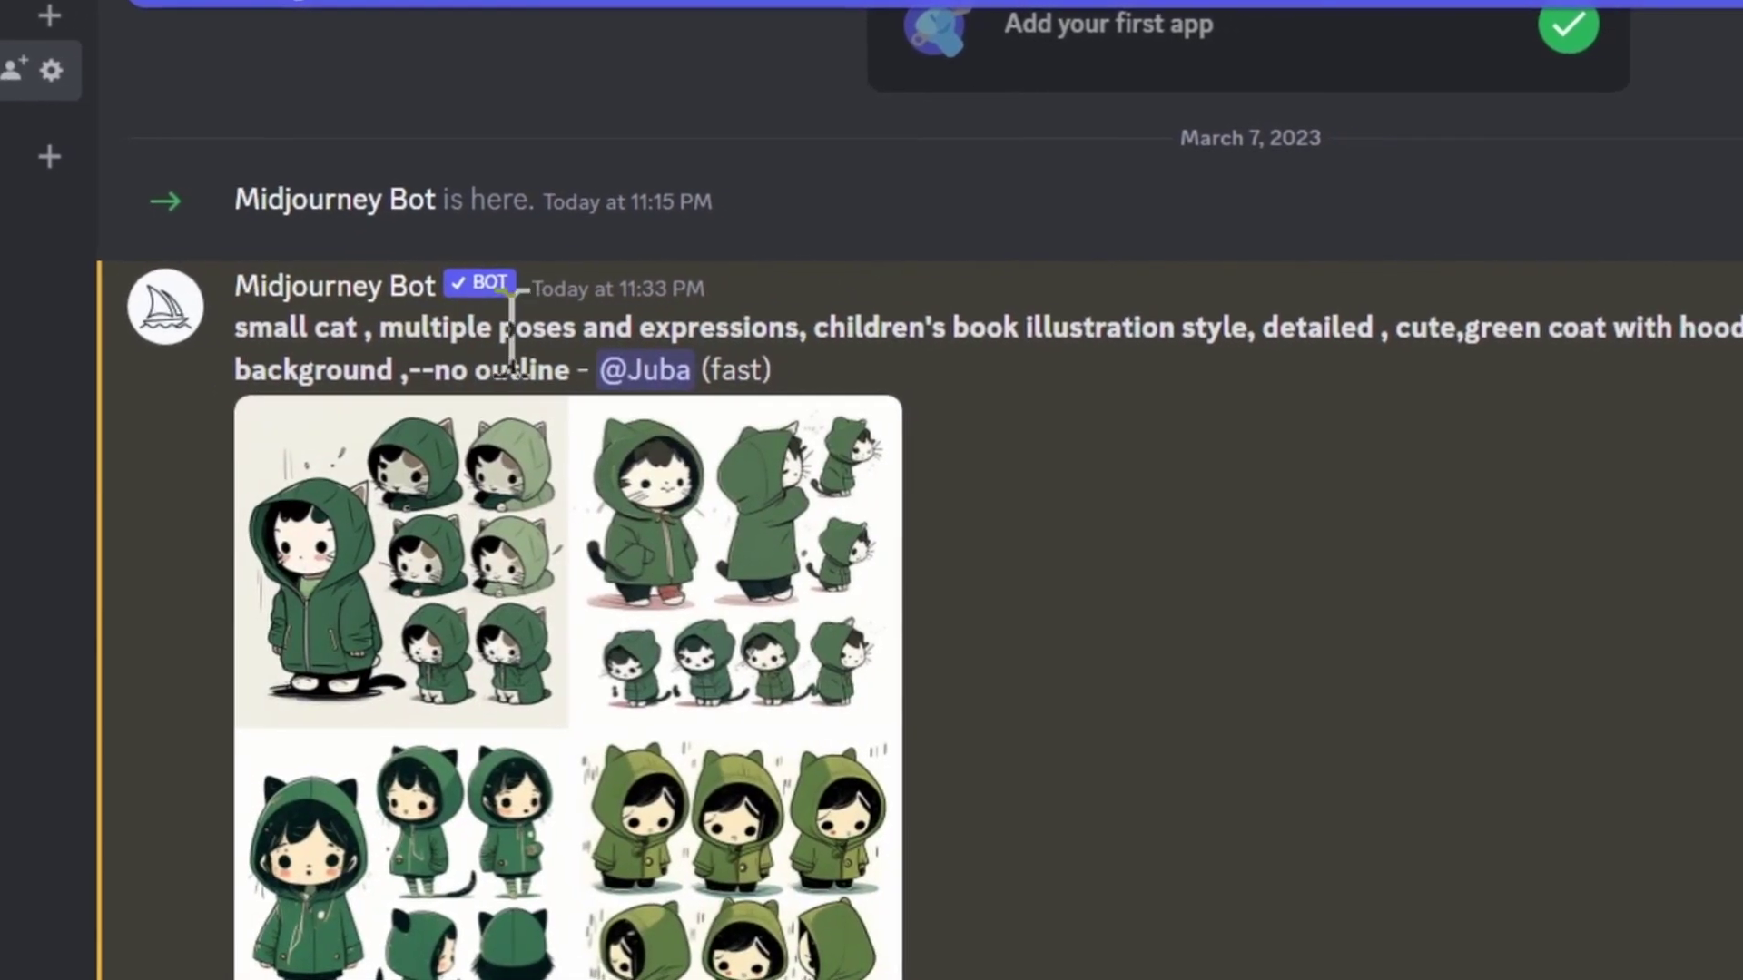
drag(772, 332, 1180, 331)
drag(1022, 331, 786, 358)
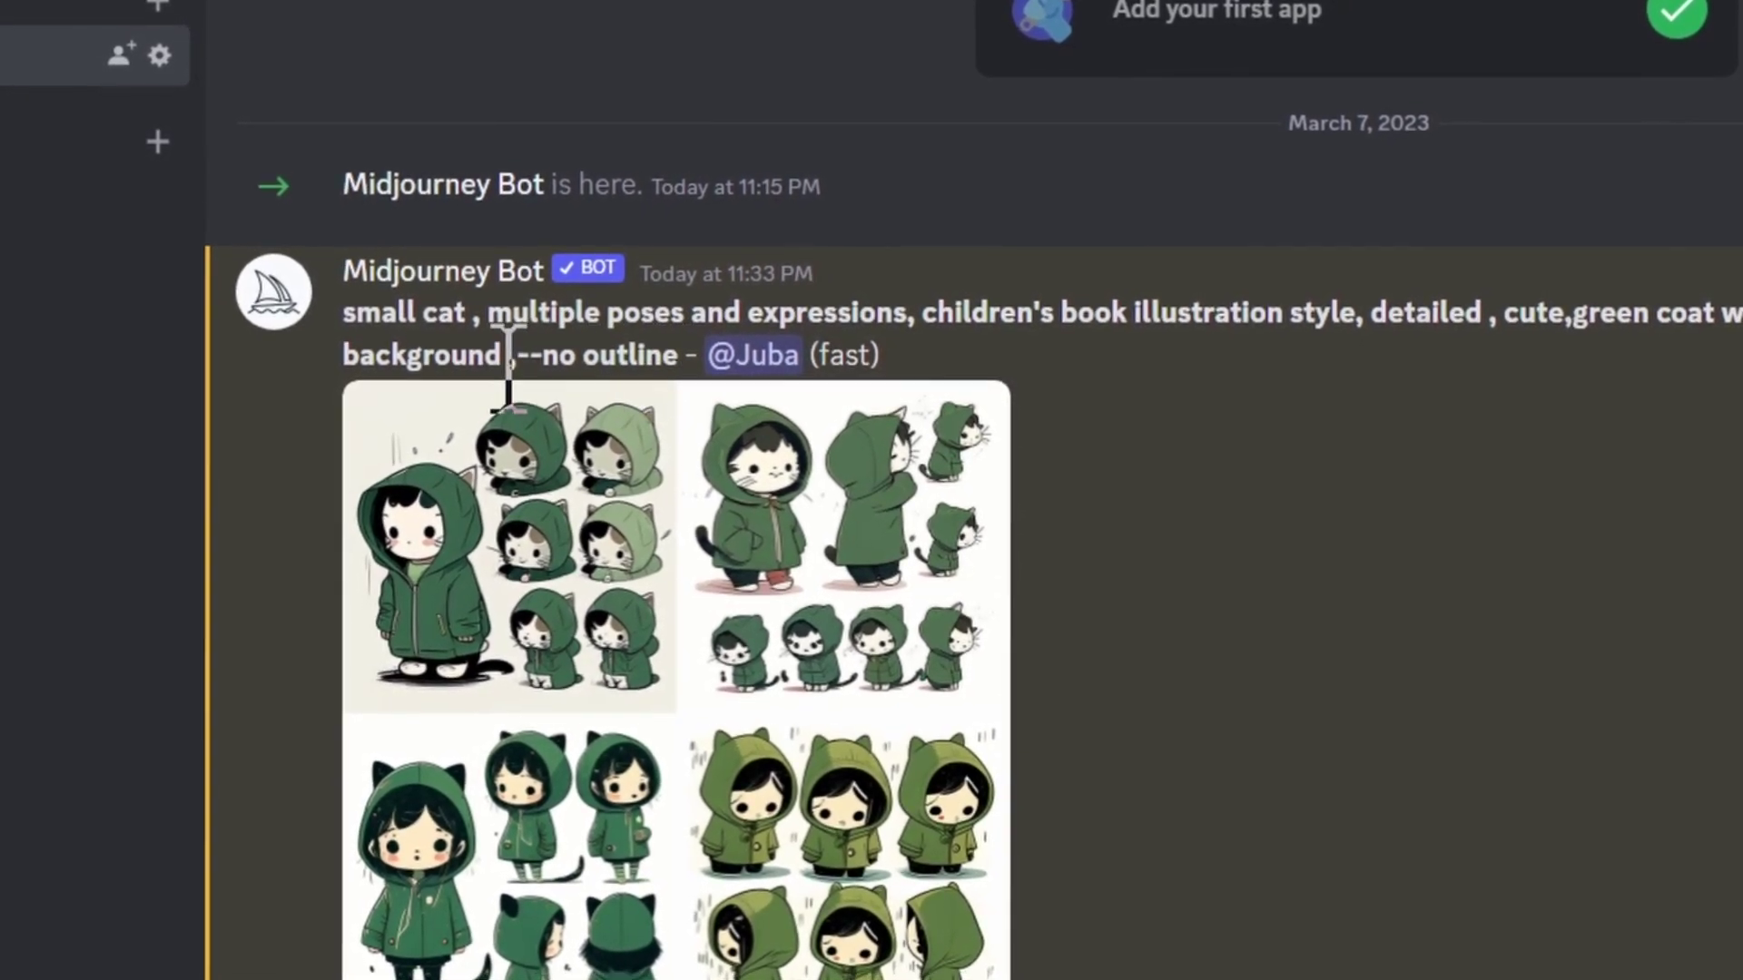
click(786, 382)
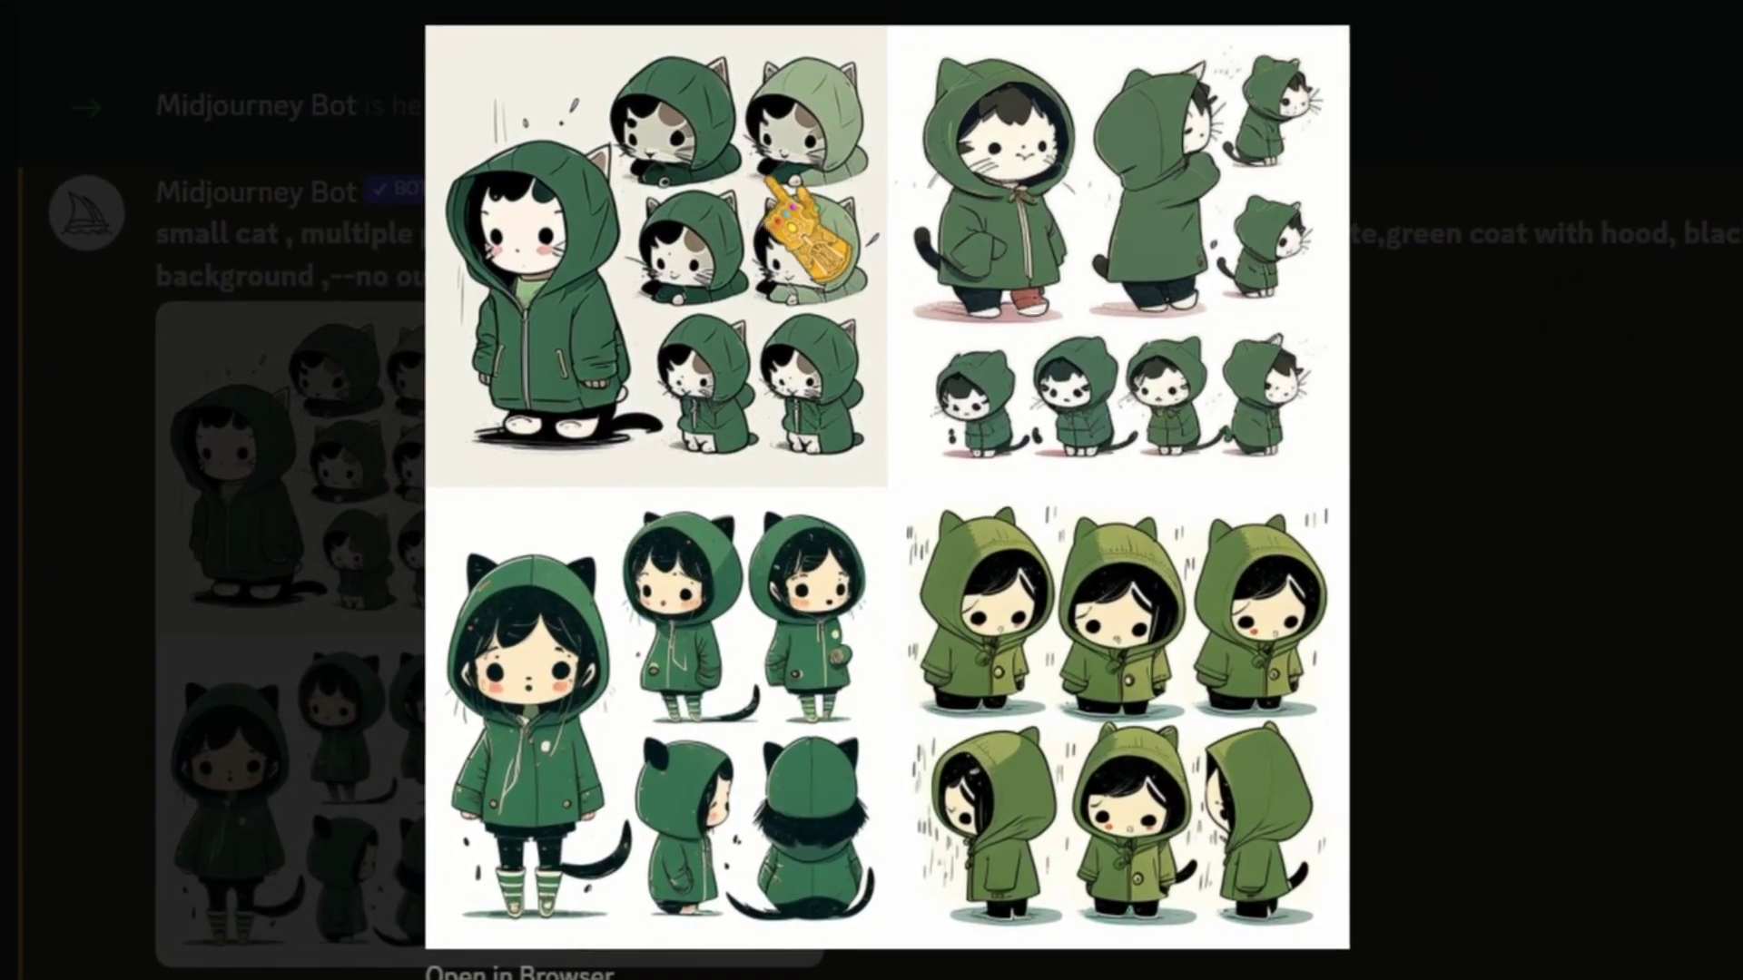
Step: Scroll down, preview the black-cat grid, then preview the upscaled five-cat image
key(Escape)
scroll(689, 662, down, 3)
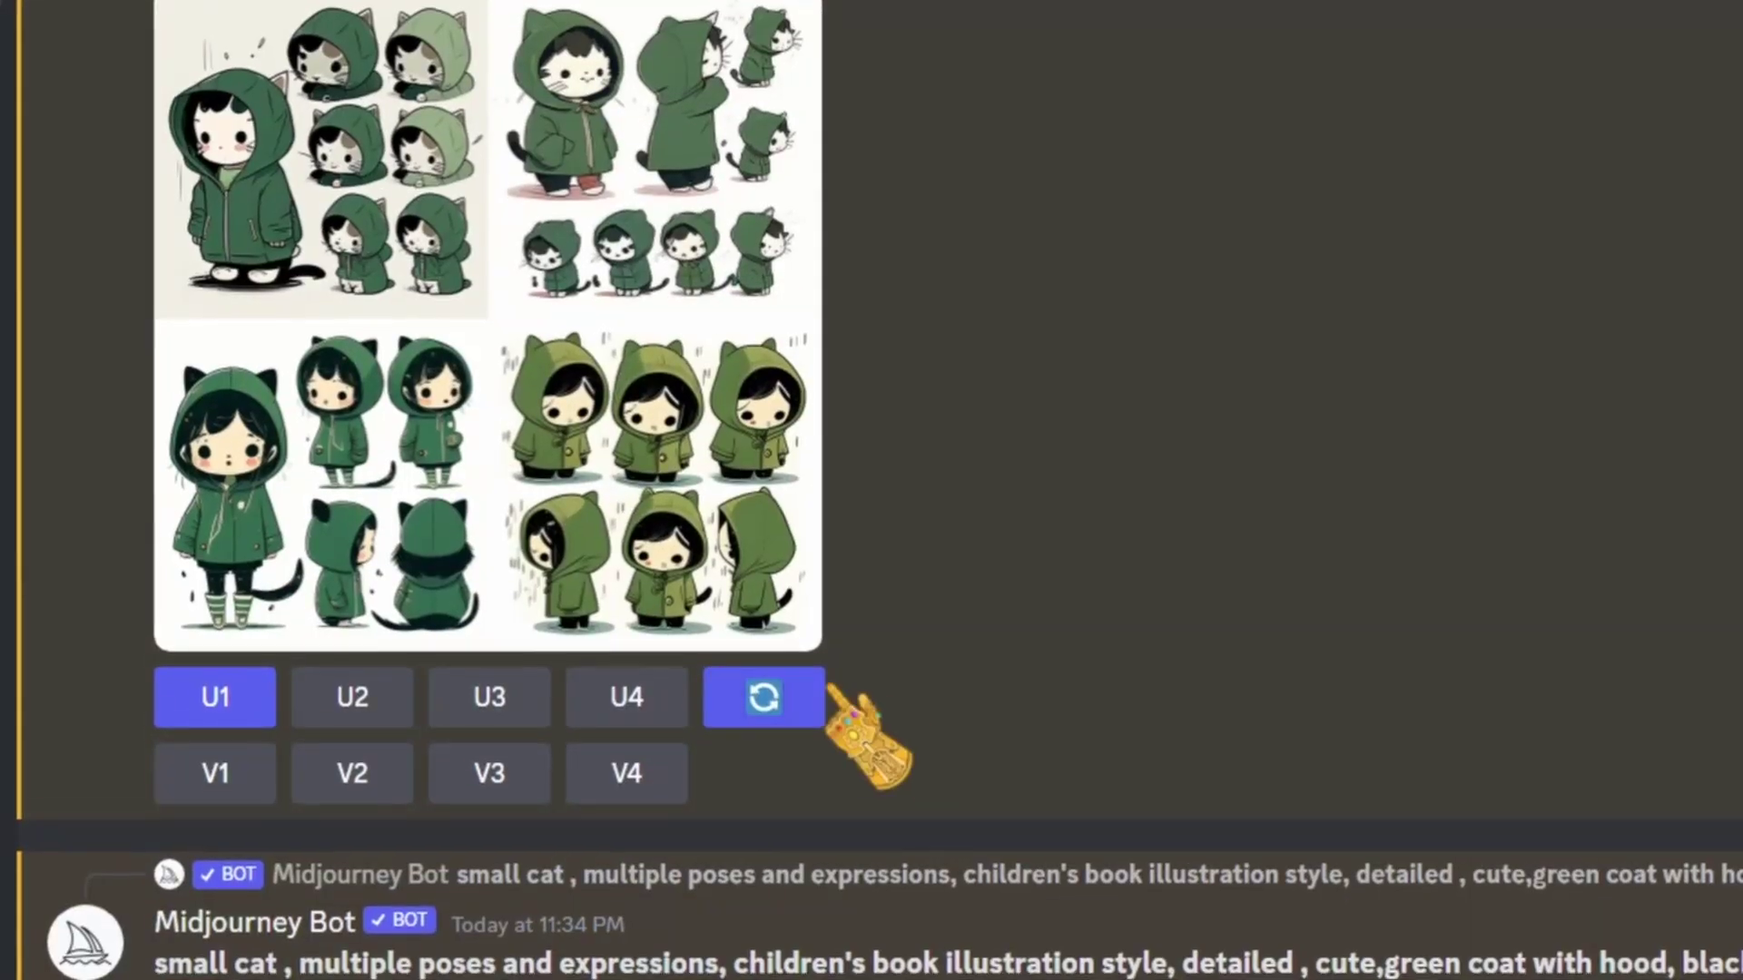
scroll(435, 254, down, 10)
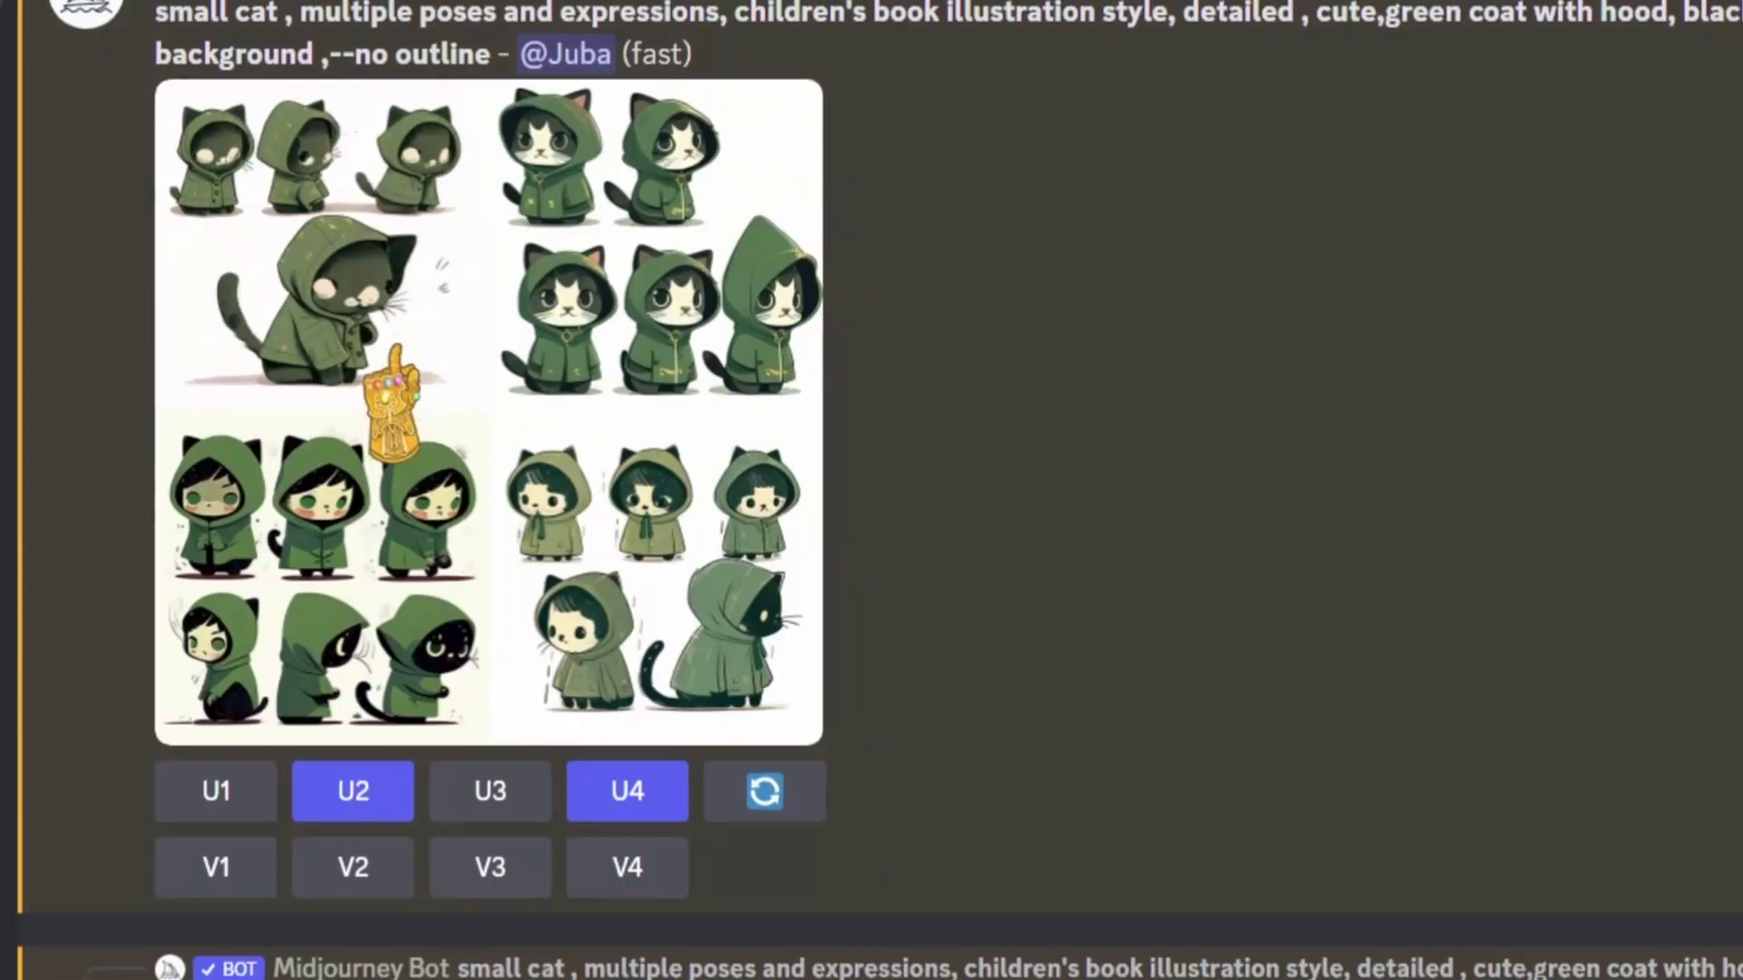
click(432, 463)
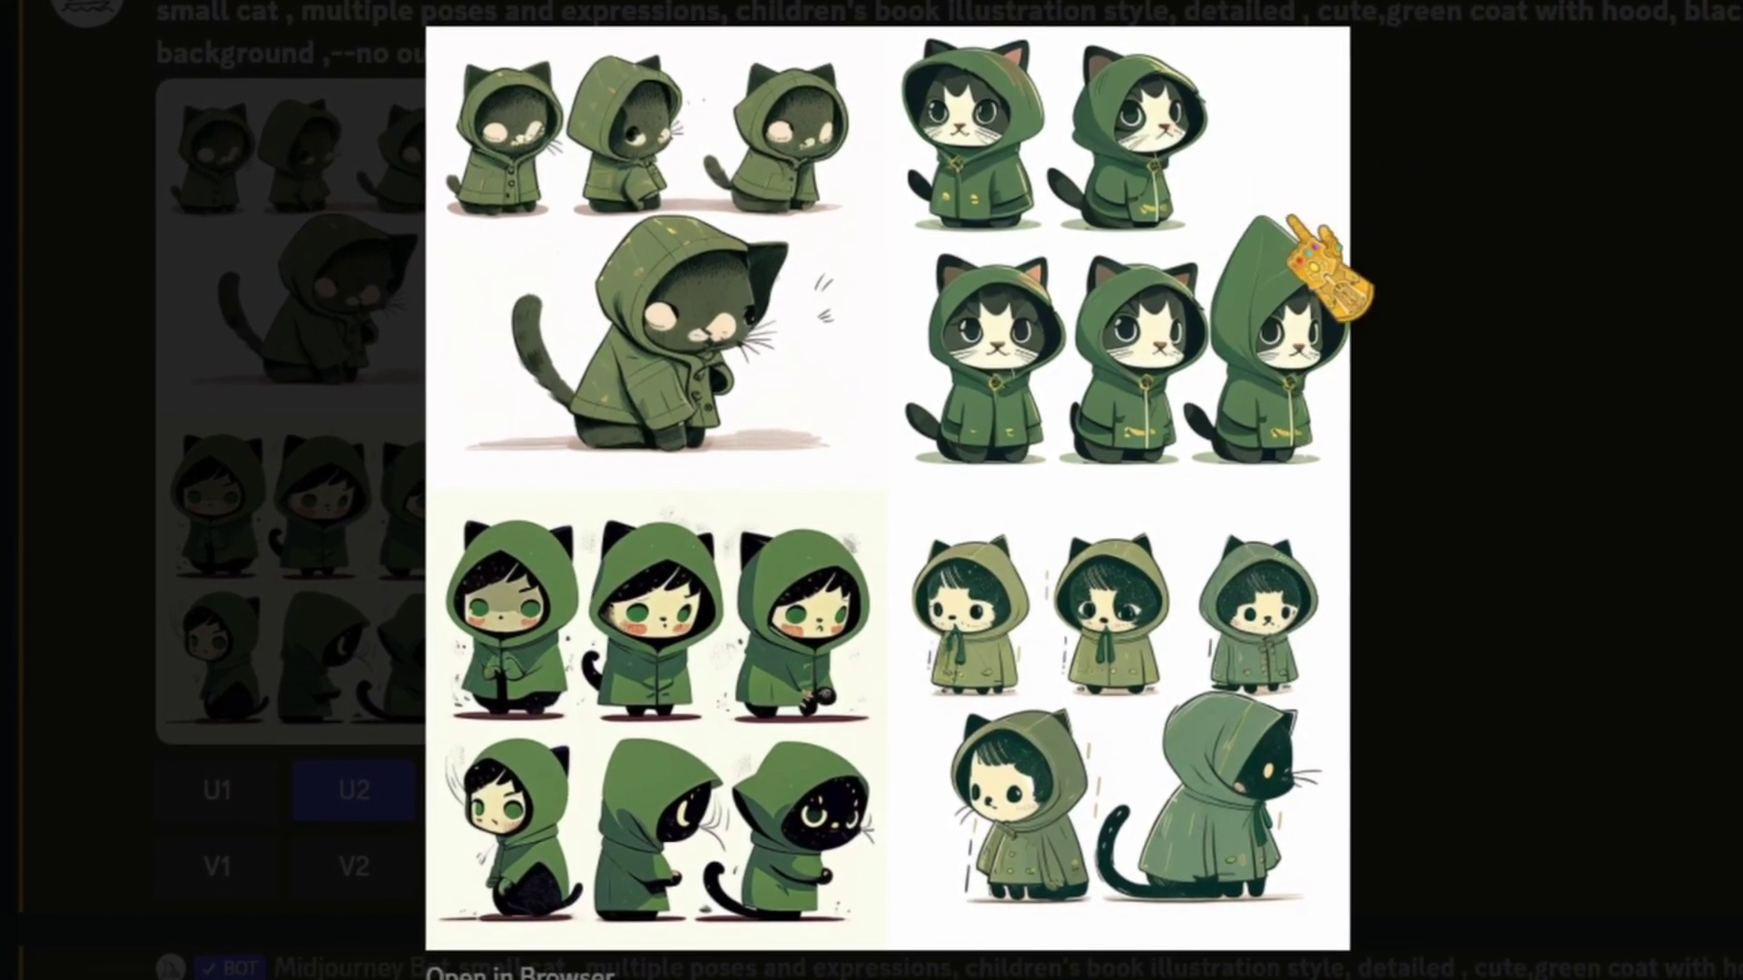
click(1620, 186)
click(766, 281)
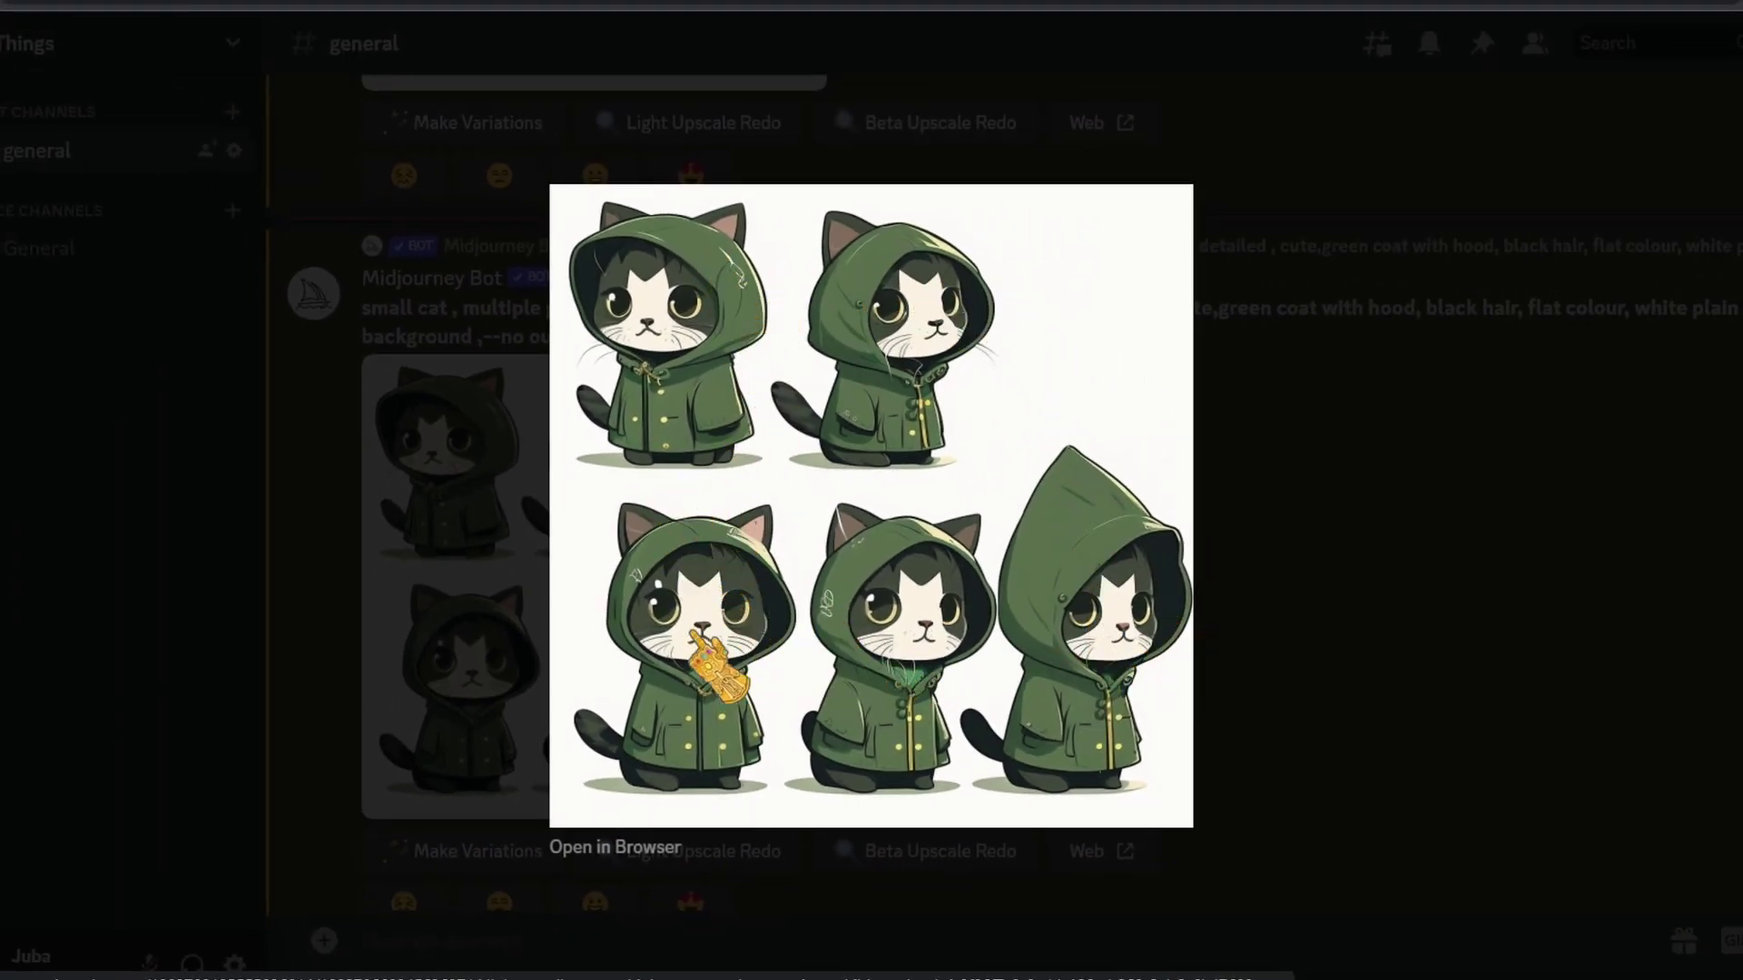
click(1444, 583)
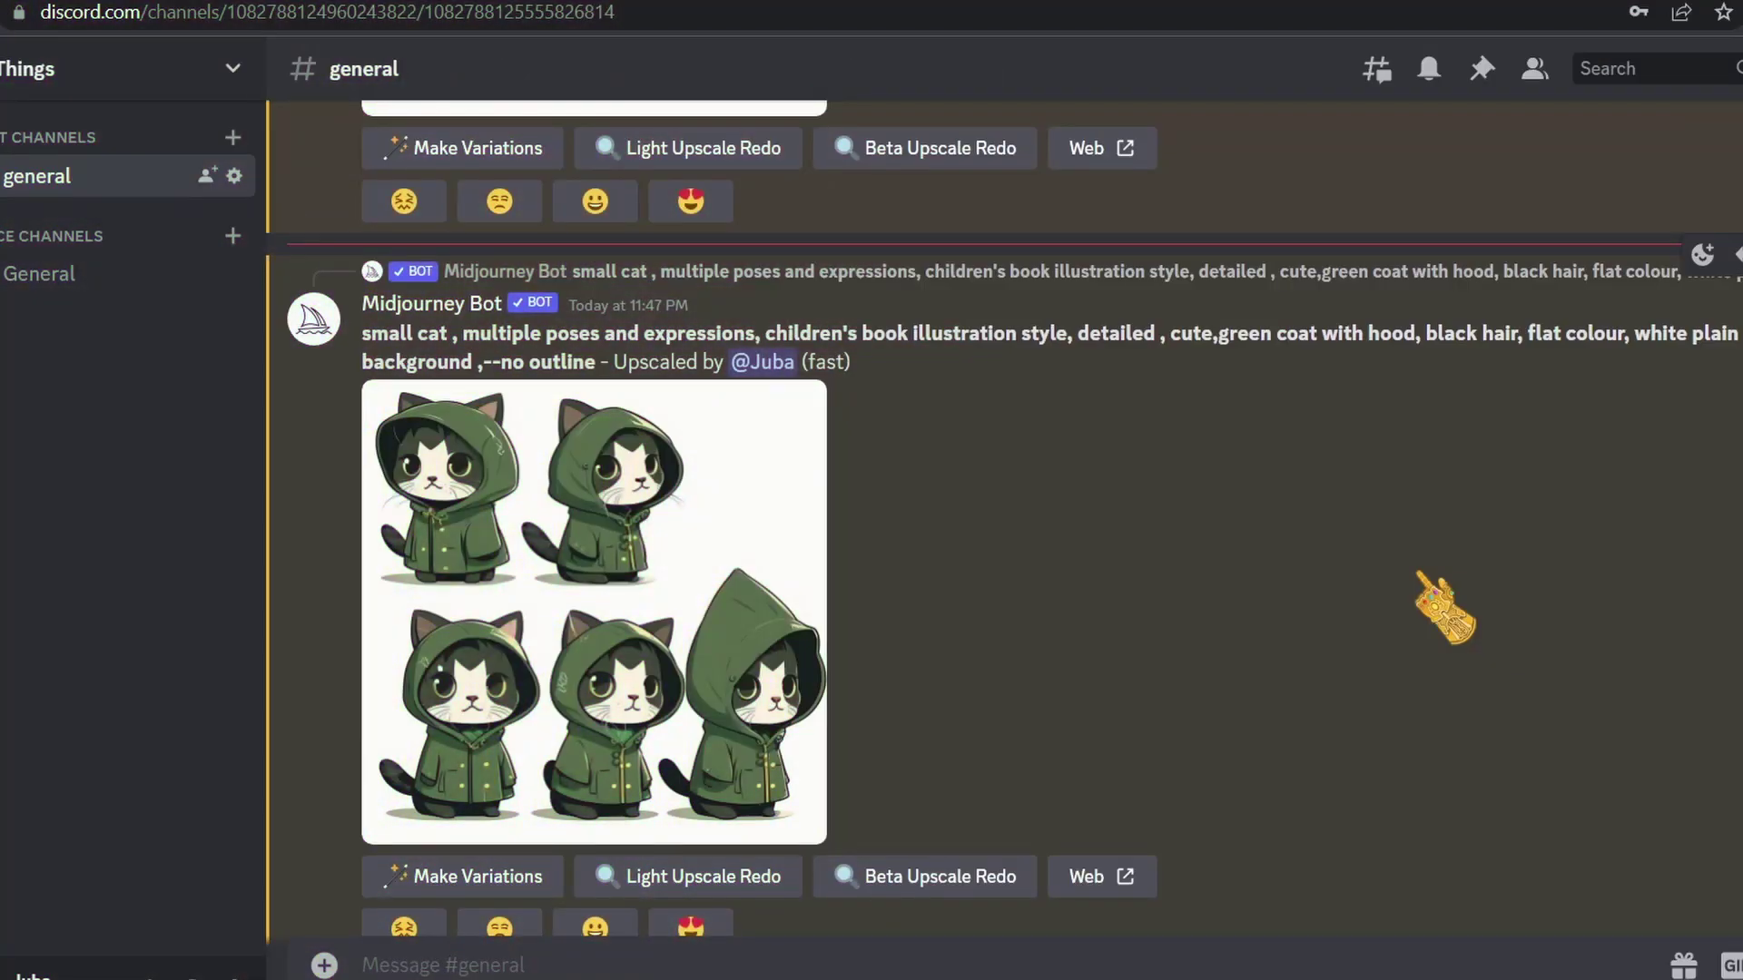
Step: Start a new /imagine prompt and paste in the copied cat prompt
click(798, 959)
text(/imagine)
key(Tab)
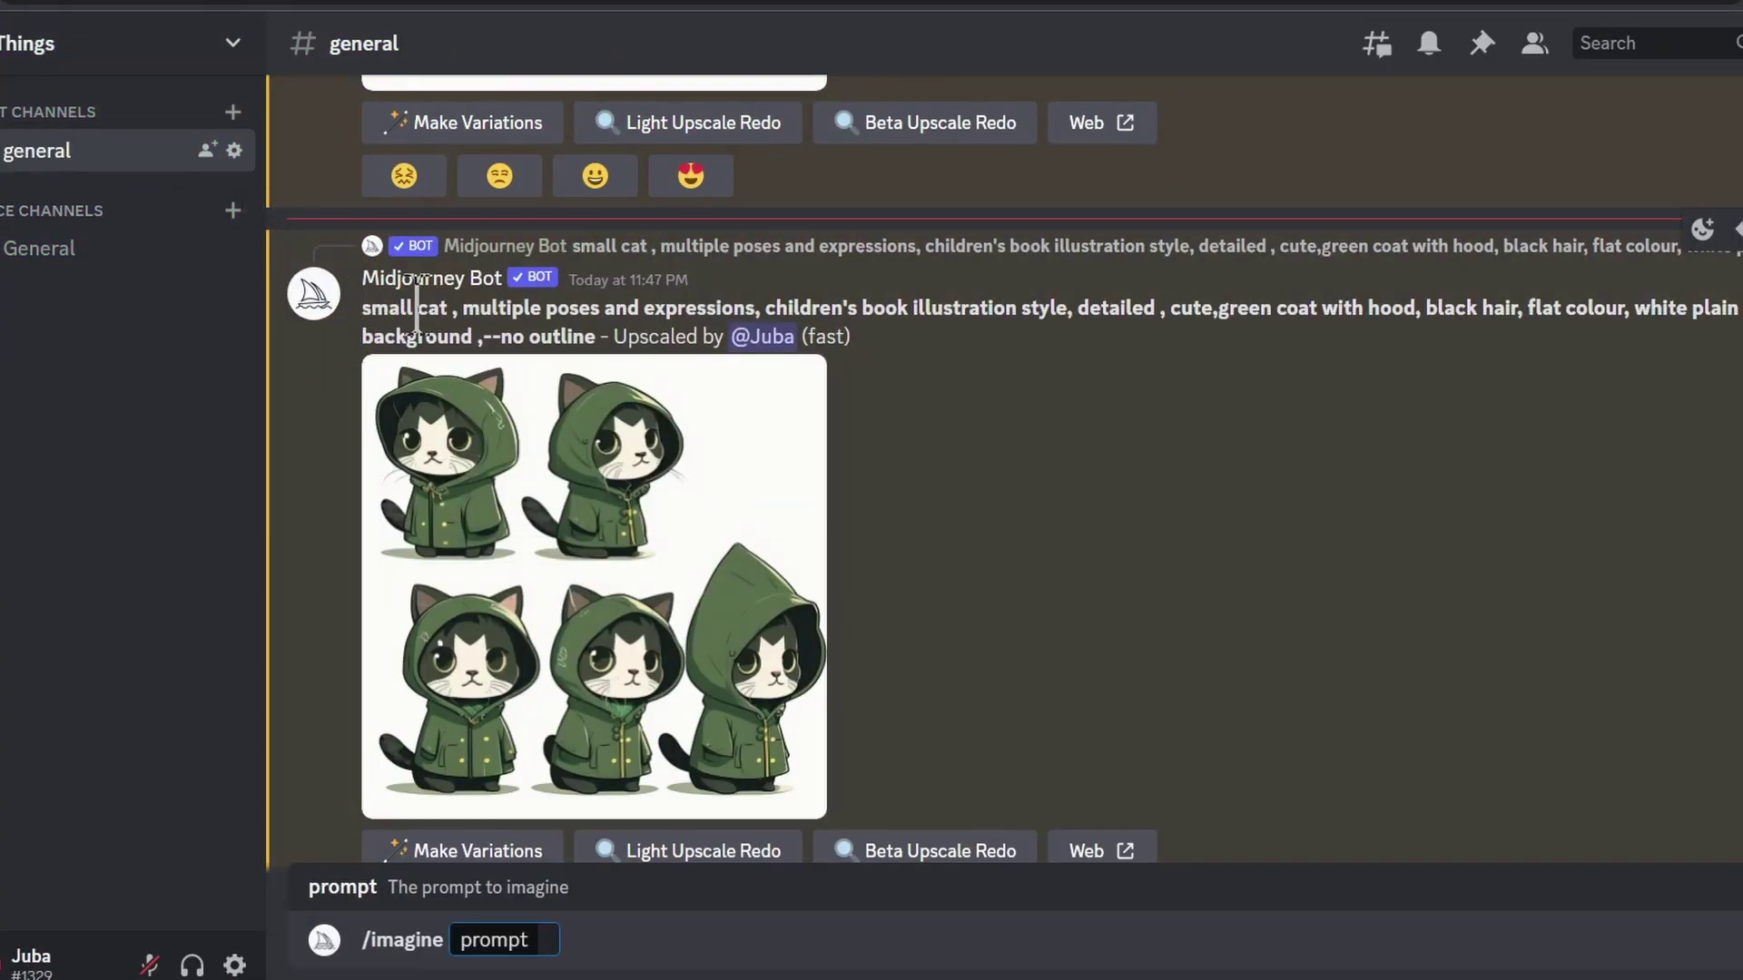
drag(362, 308, 603, 334)
key(ctrl+c)
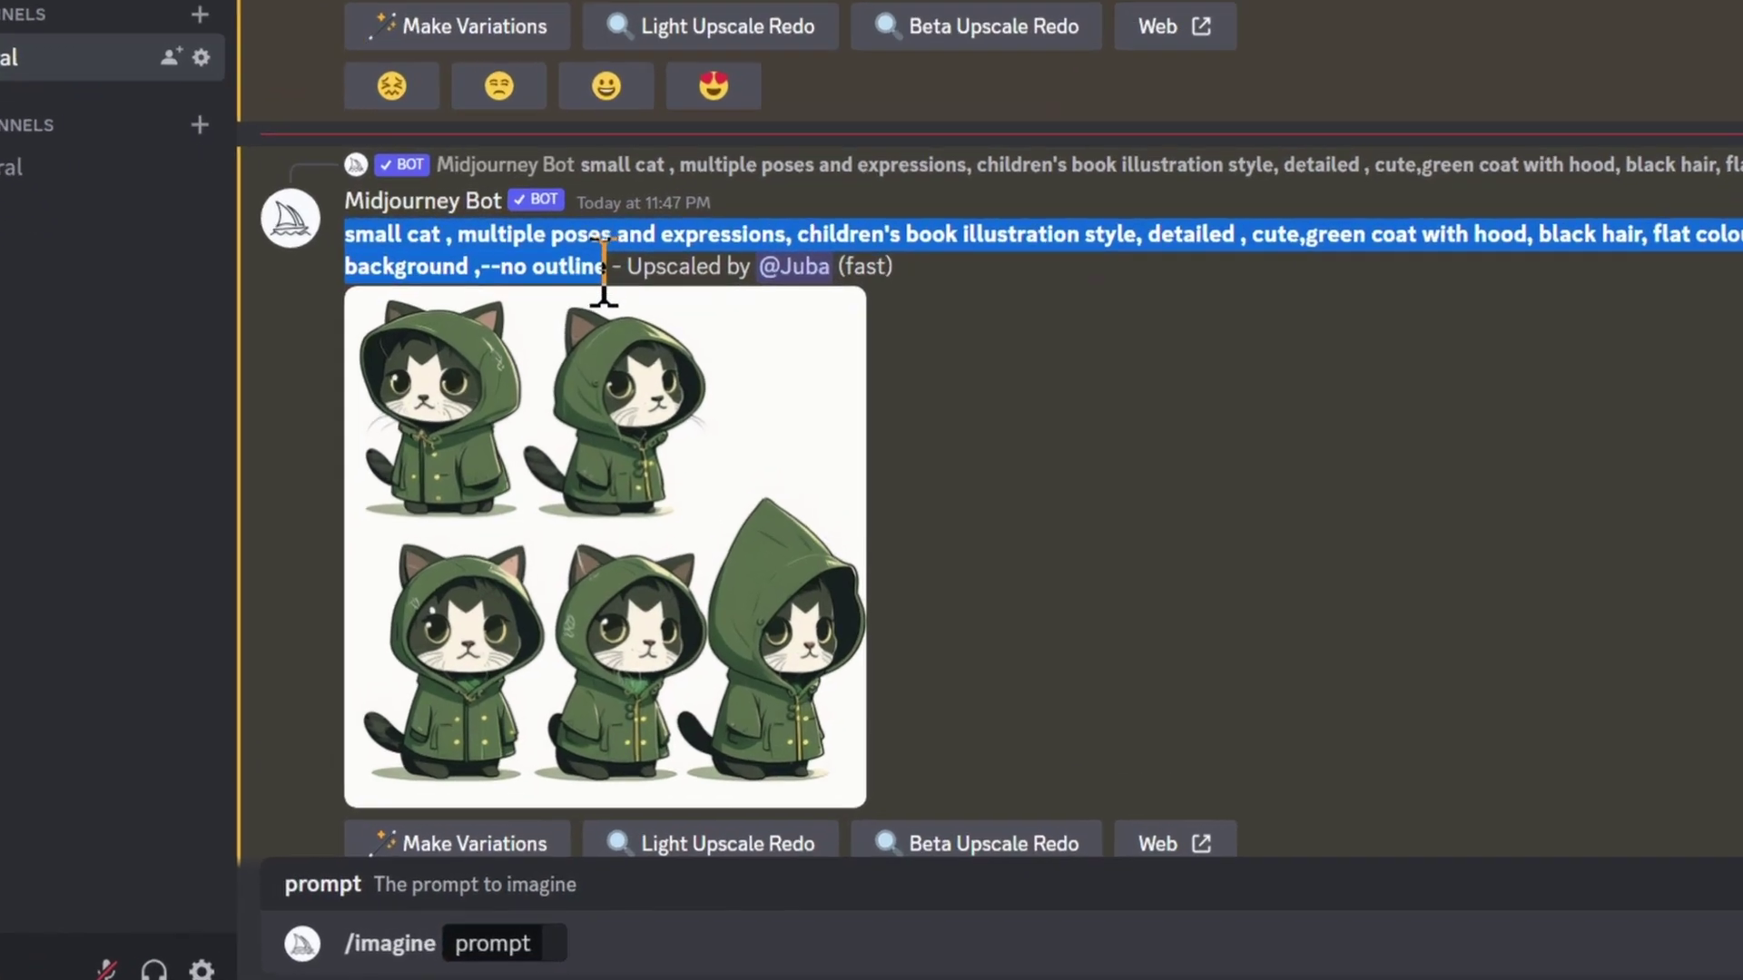
key(ctrl+v)
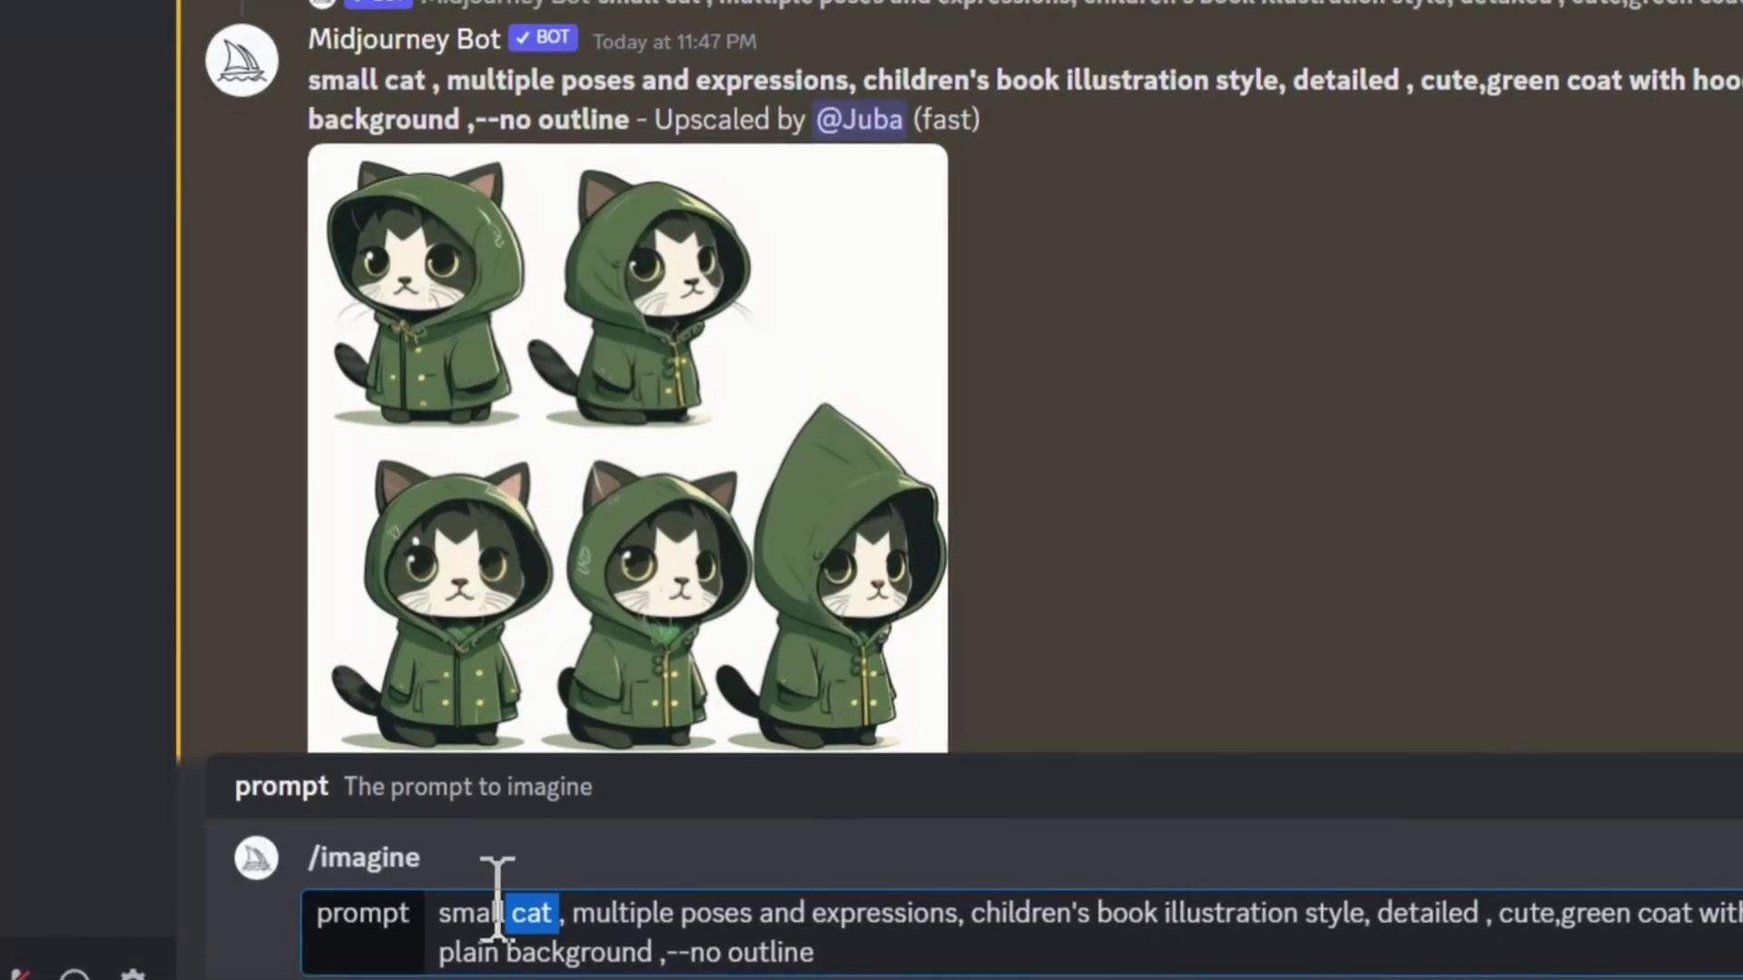
Step: Replace 'small cat' with 'young boy character' and select the --no outline ending
drag(498, 899, 439, 883)
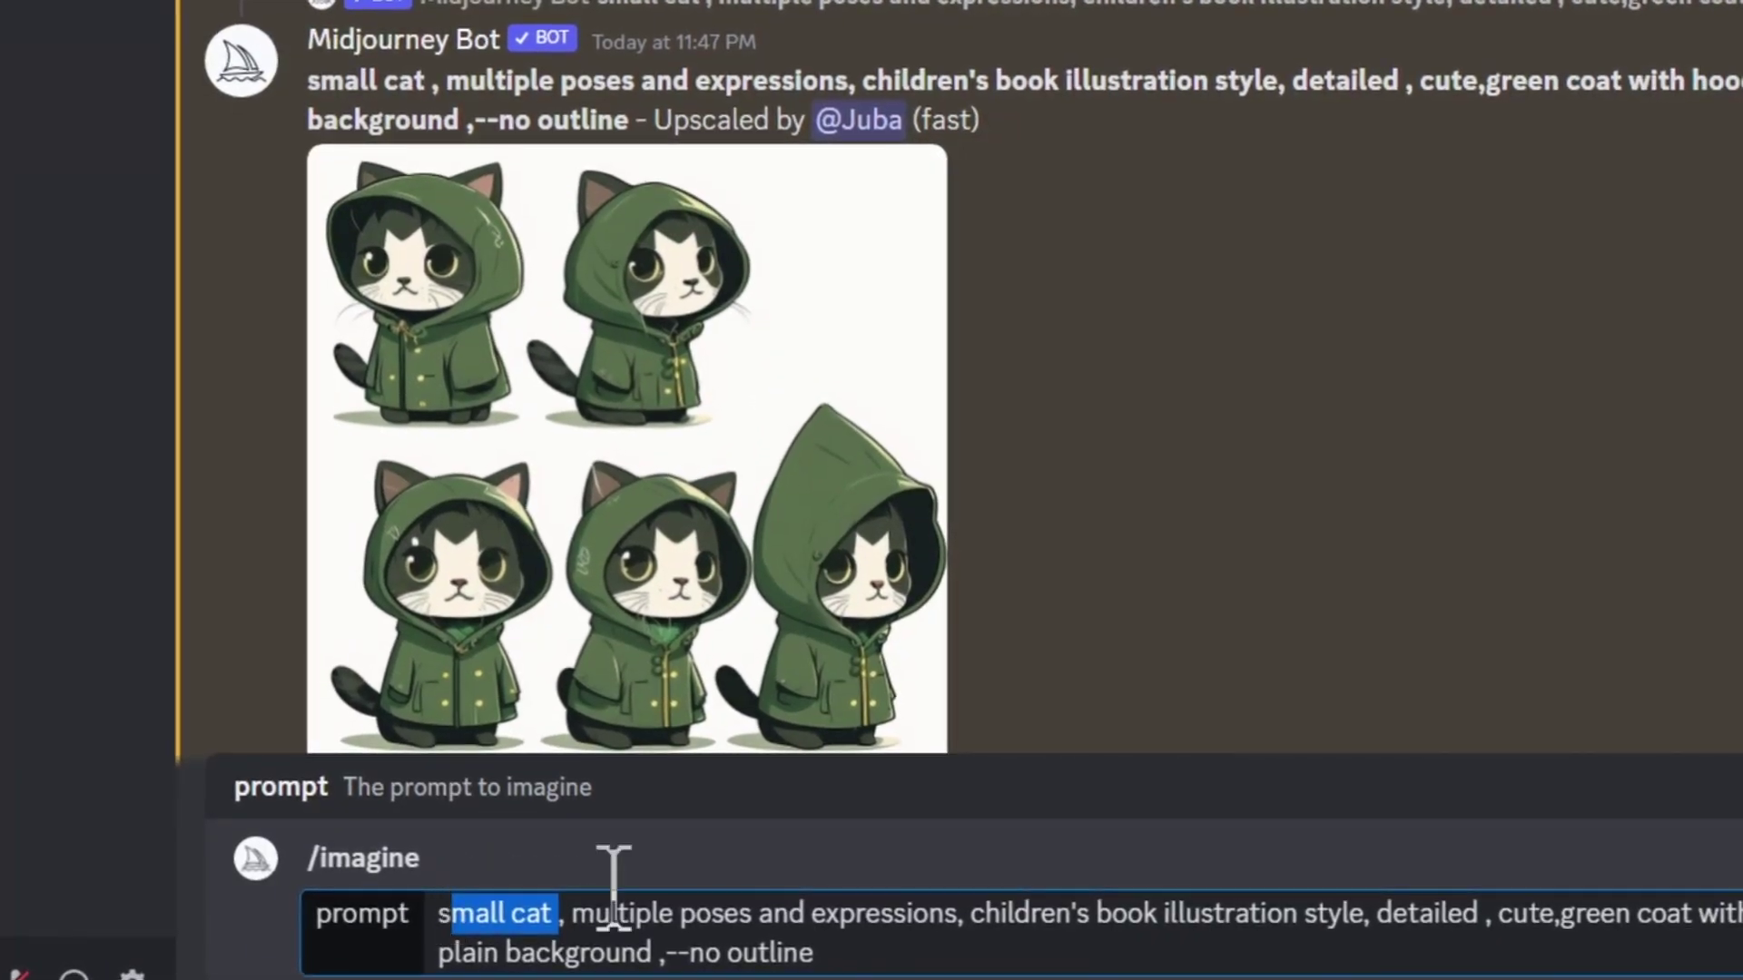
key(BackSpace)
text(young boy )
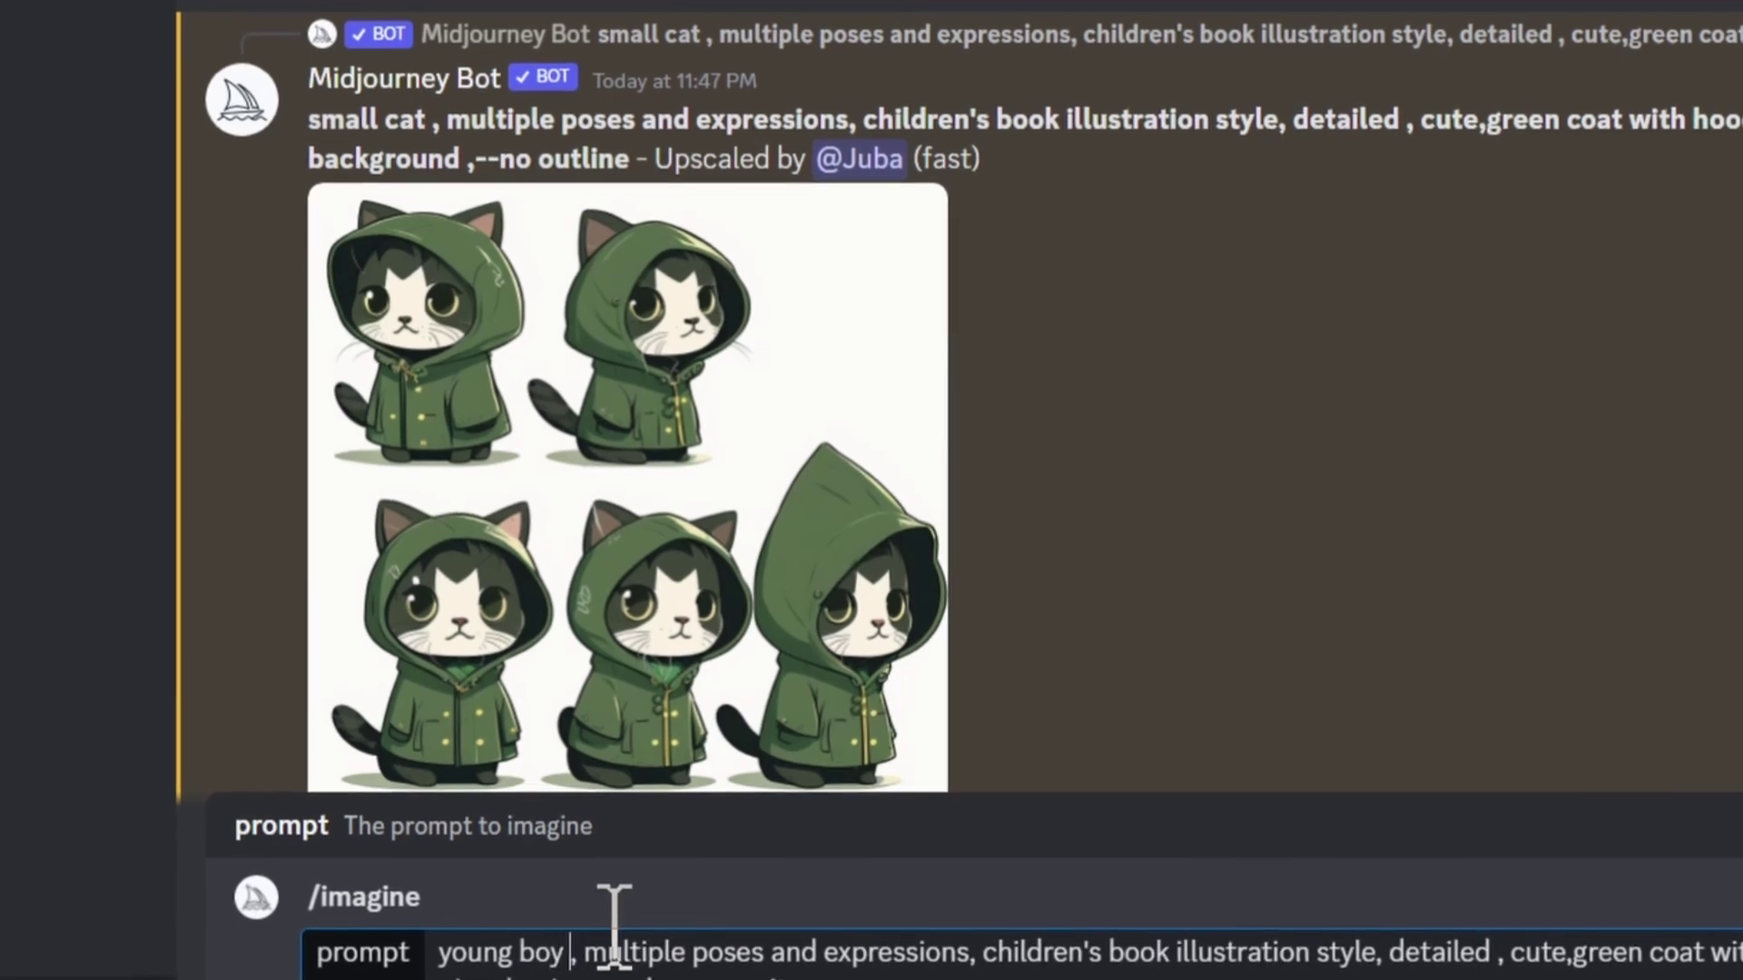
text(character)
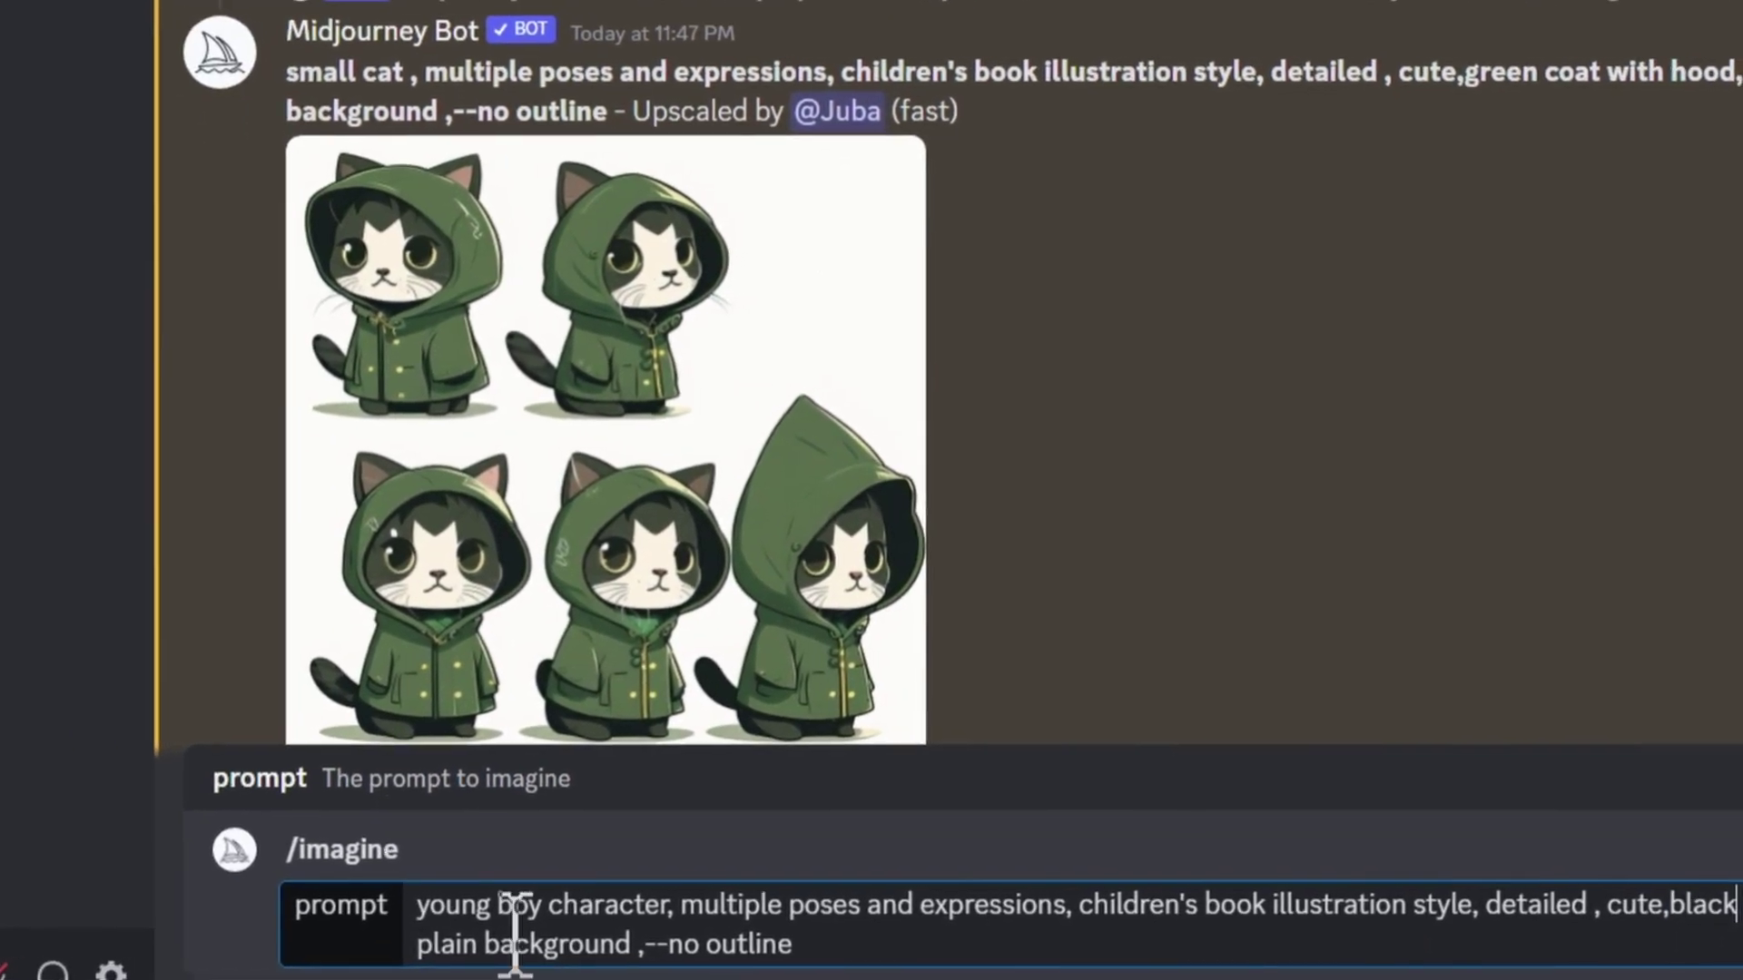
drag(885, 935, 599, 942)
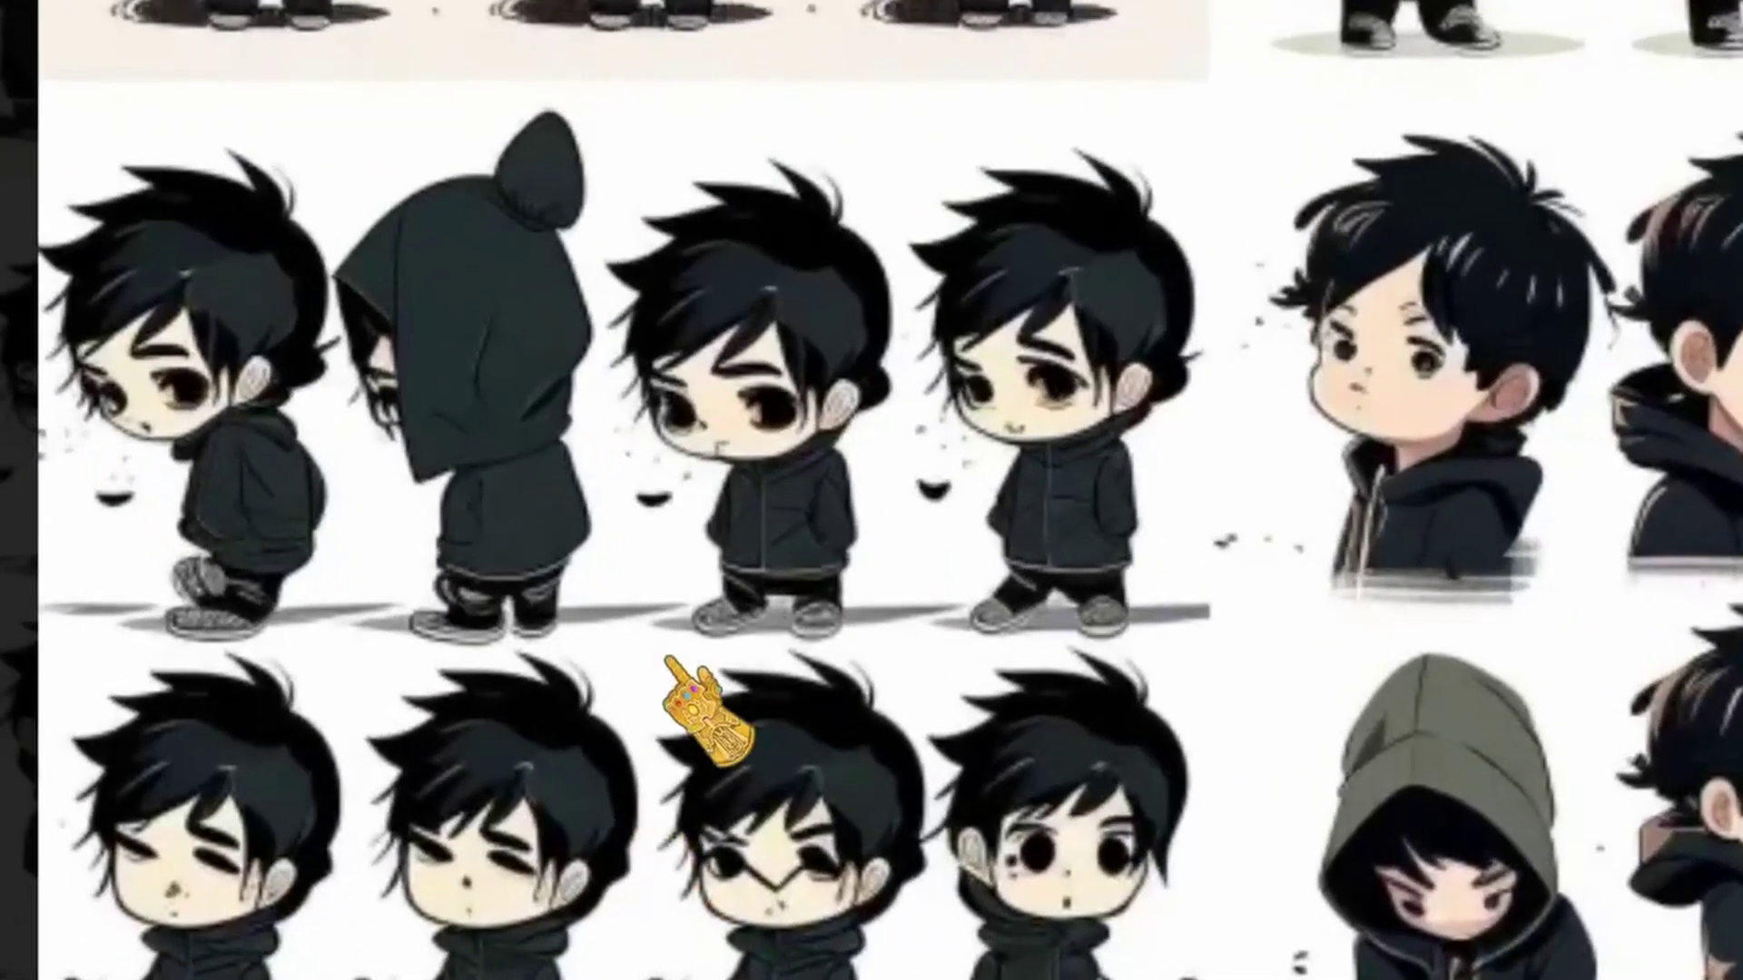
Step: Scroll through the enlarged boy character sheet and close the viewer
scroll(1277, 280, up, 2)
scroll(494, 369, down, 4)
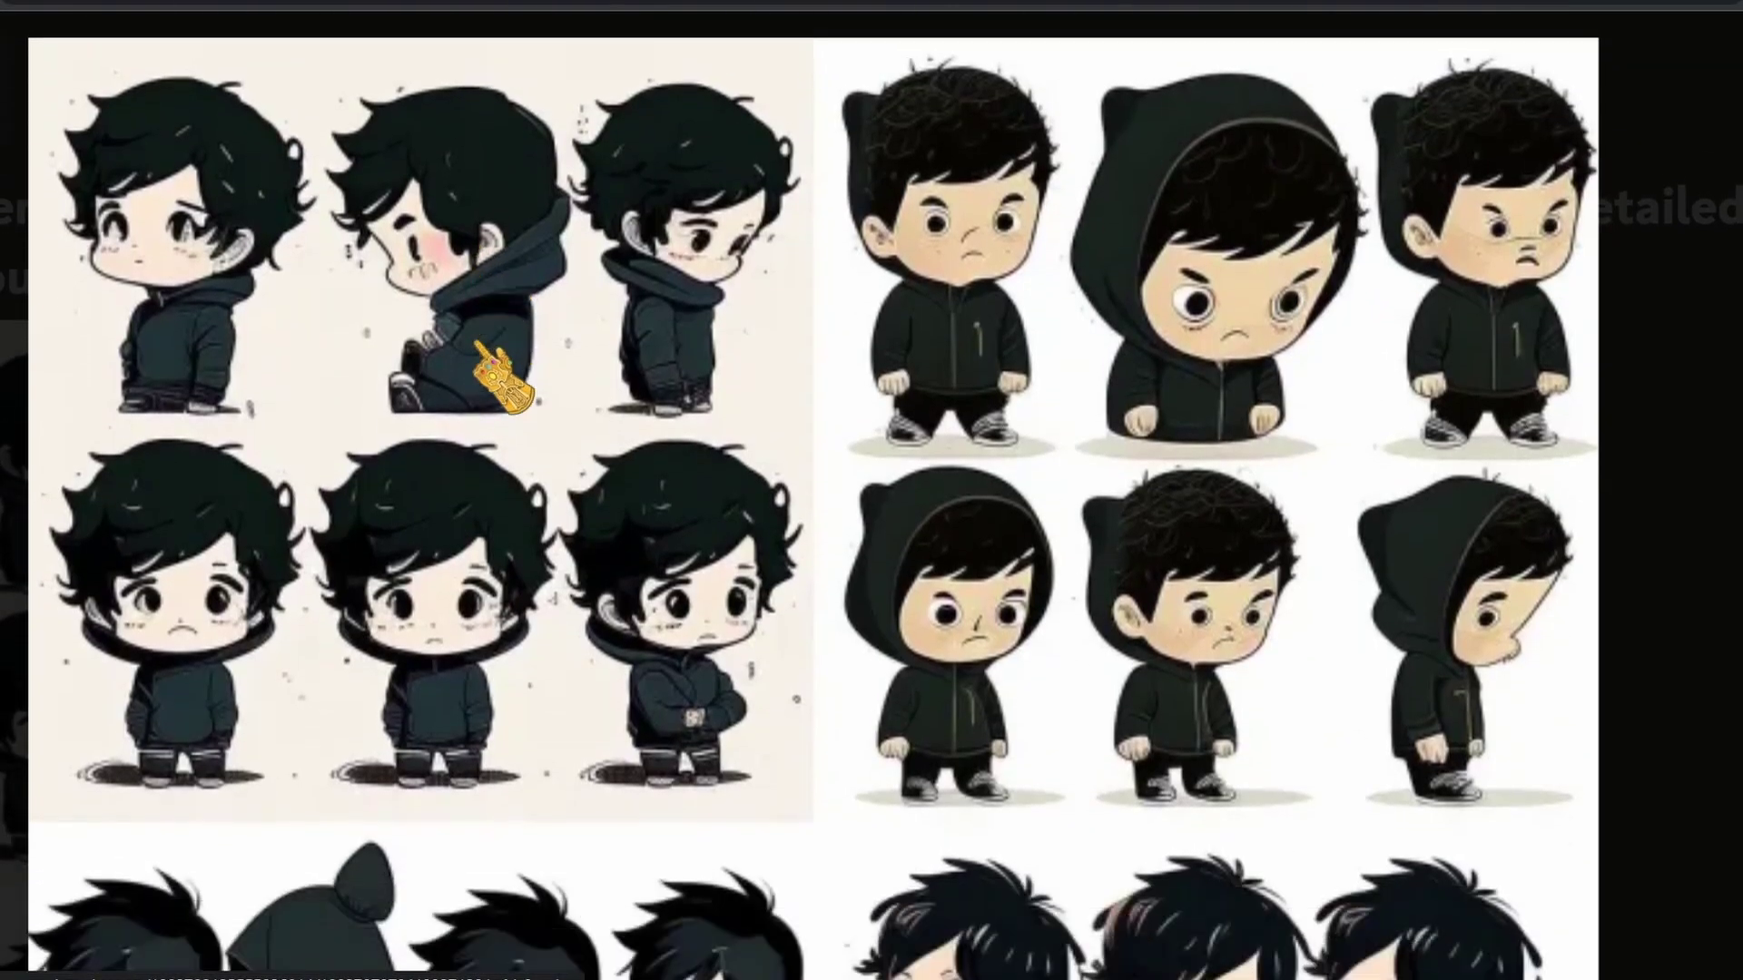
scroll(502, 377, down, 5)
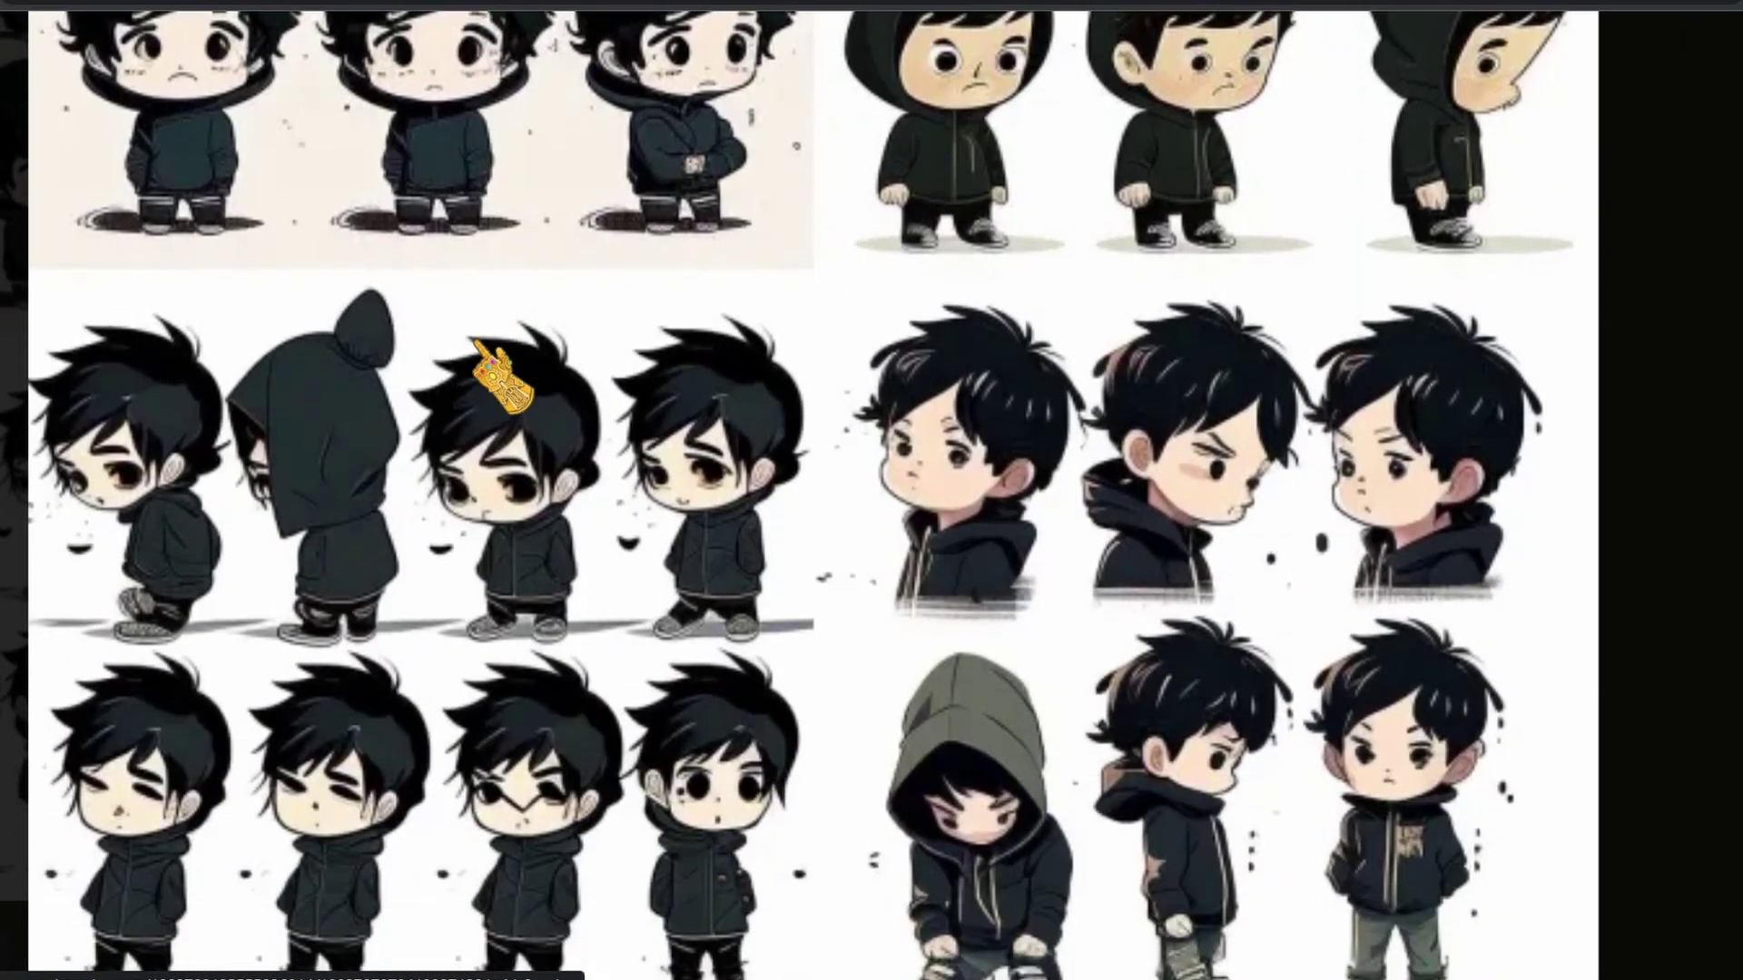
key(Escape)
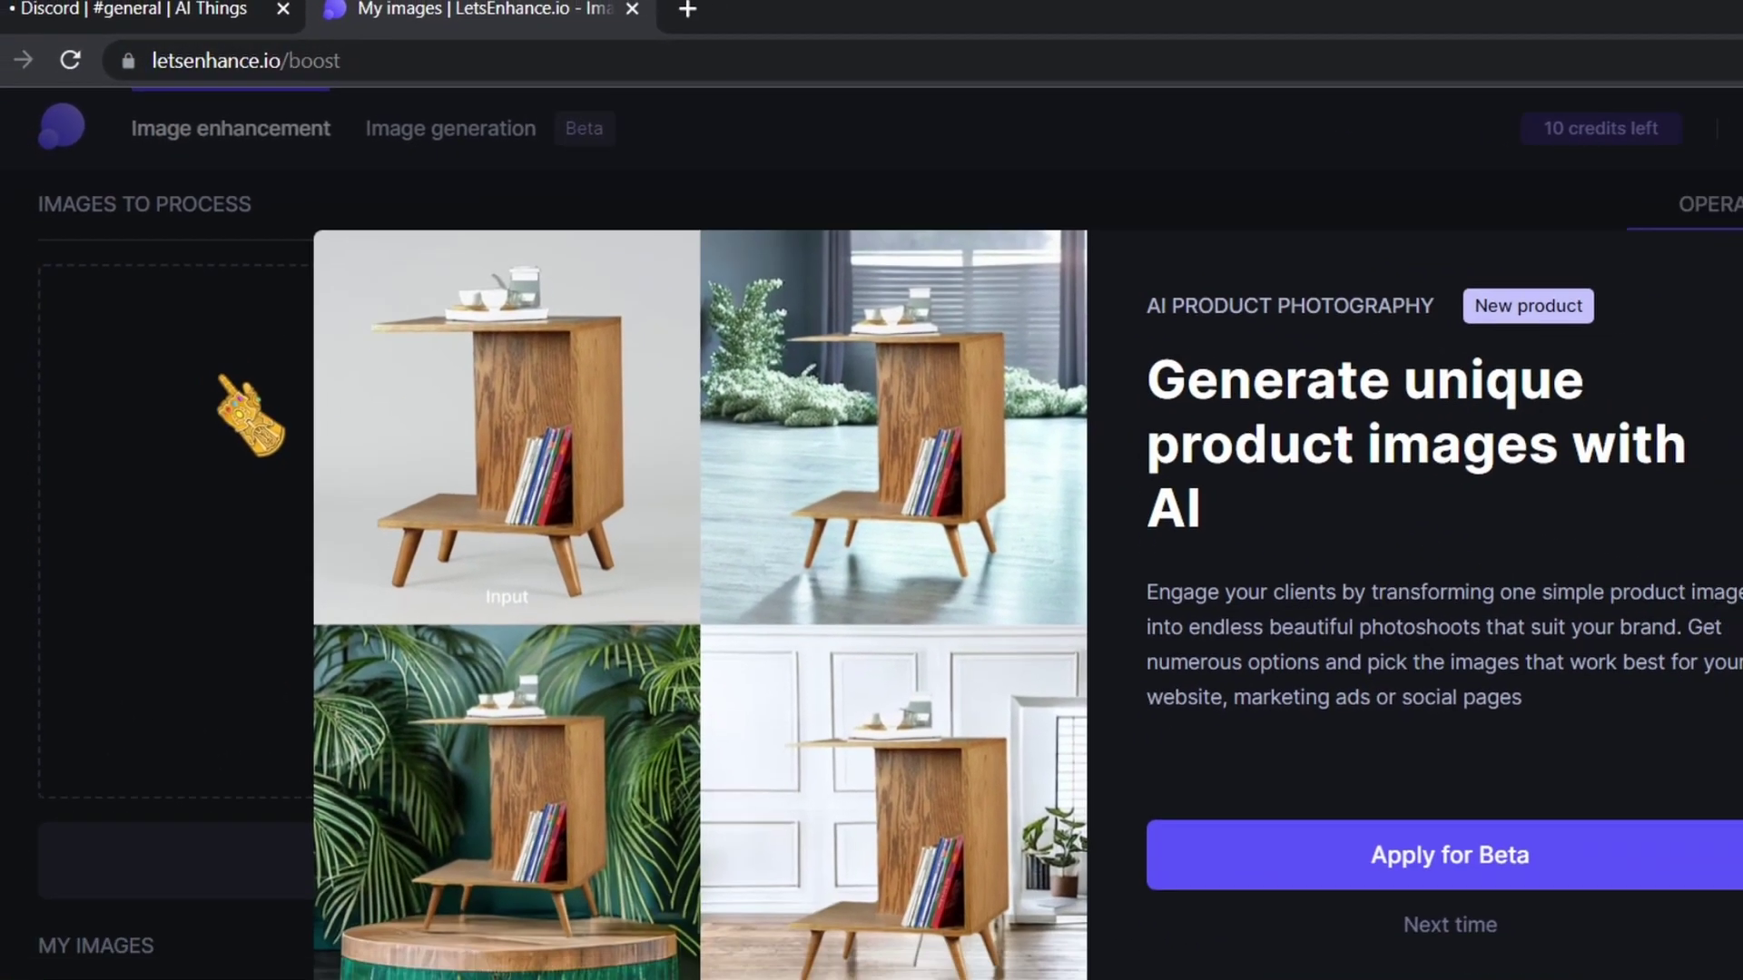
Step: Upload the small cat PNG, choose the Digital art upscale type, and start processing
click(1610, 979)
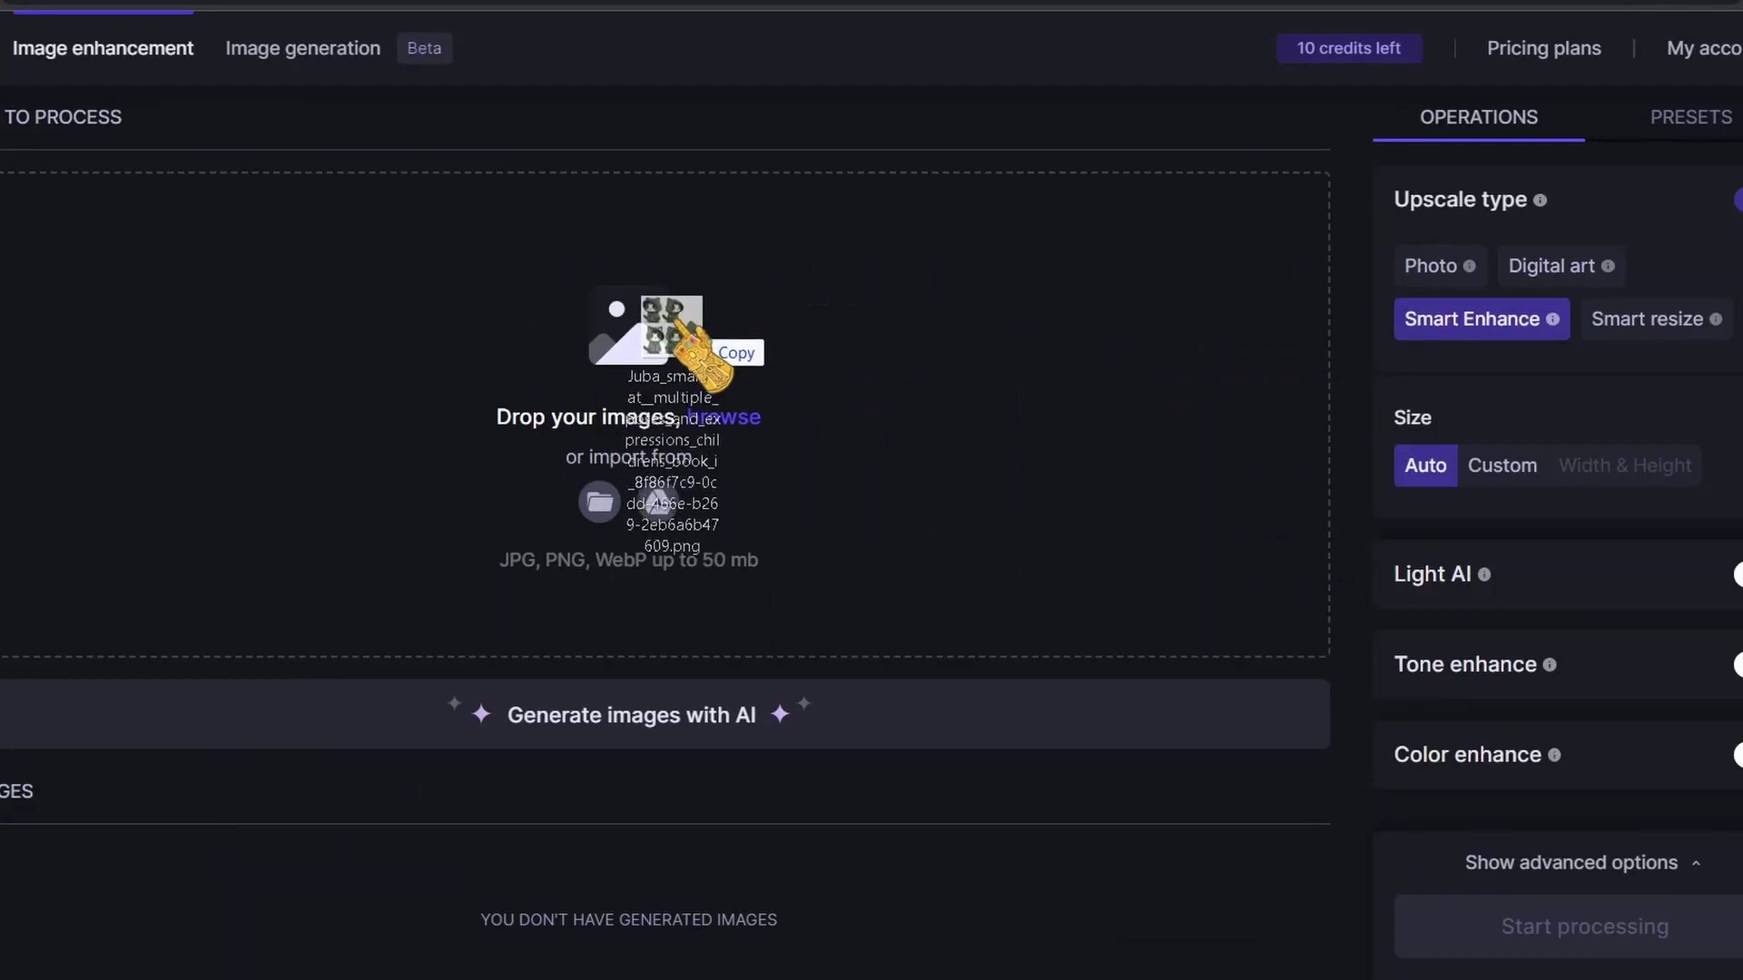
drag(958, 560, 1019, 551)
drag(718, 374, 677, 399)
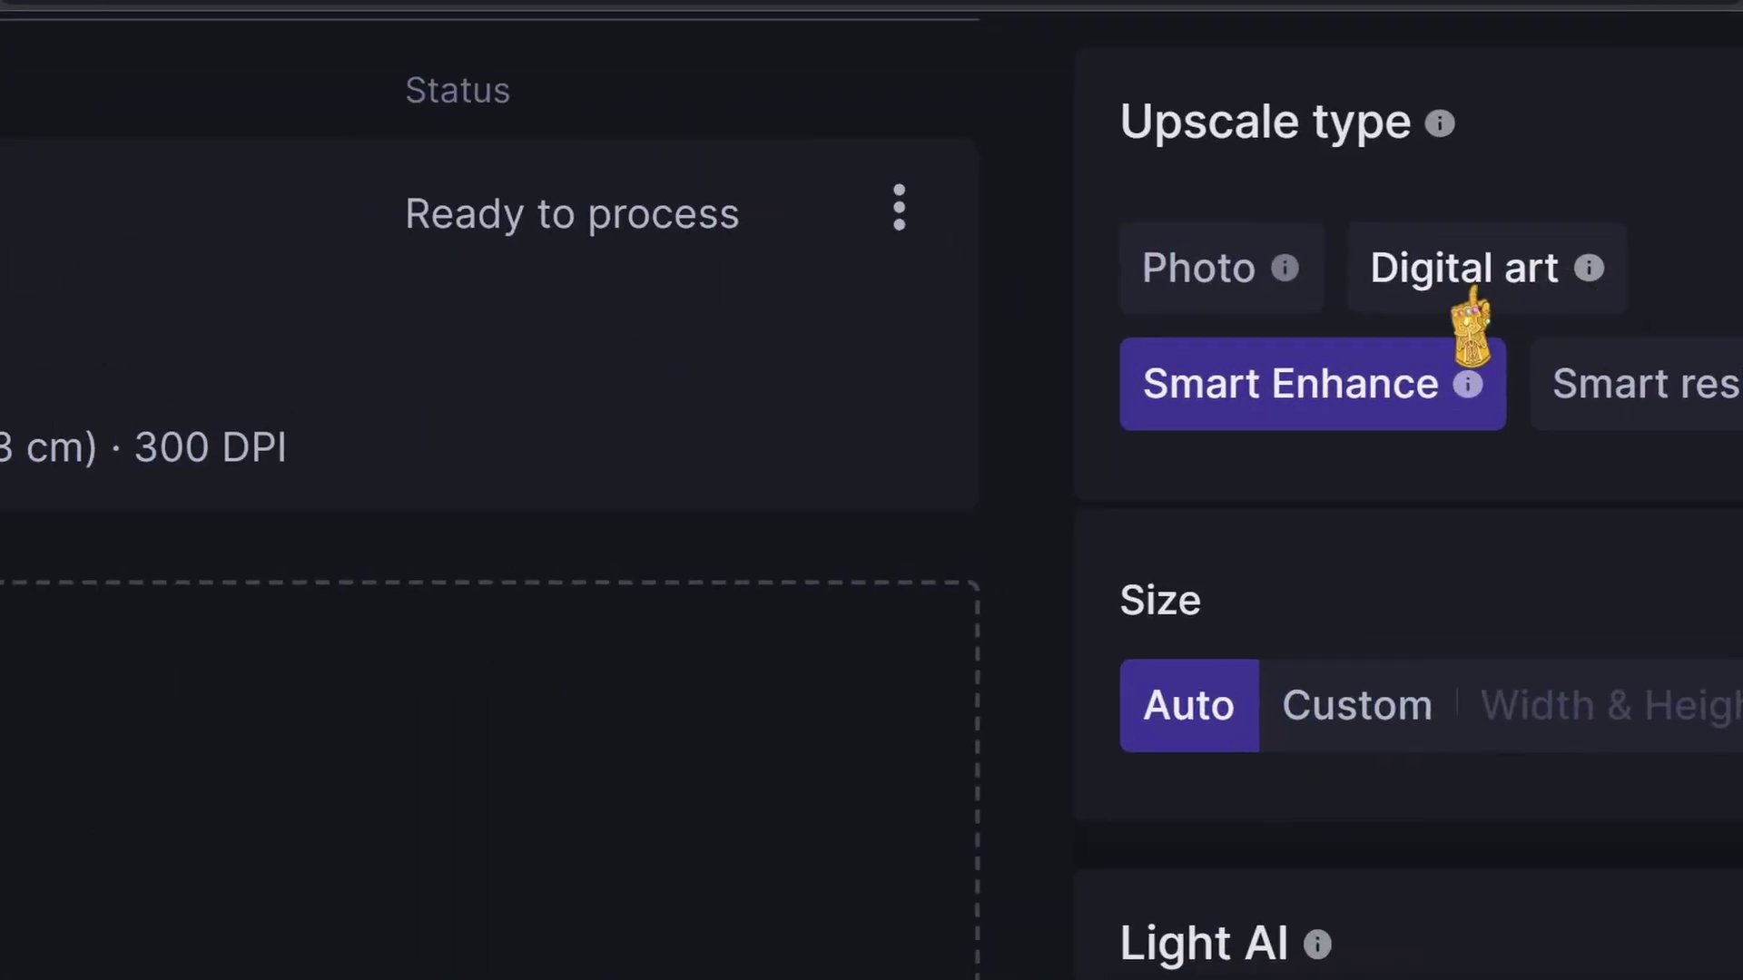
click(1470, 292)
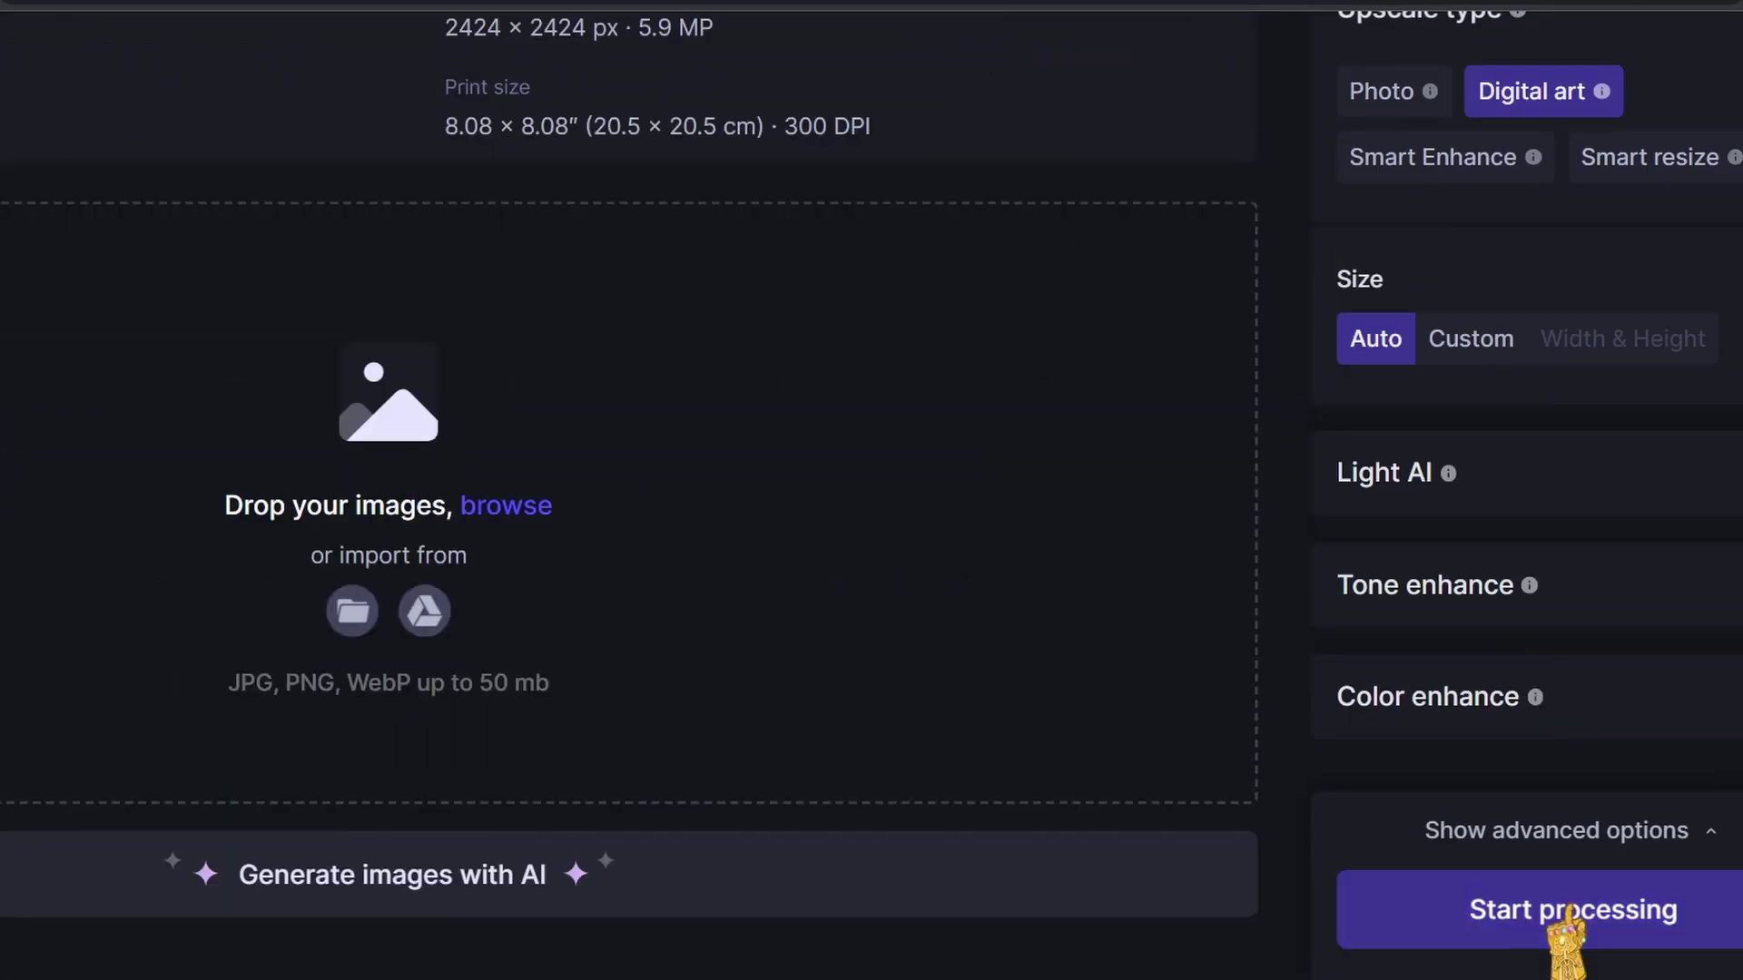
click(1516, 979)
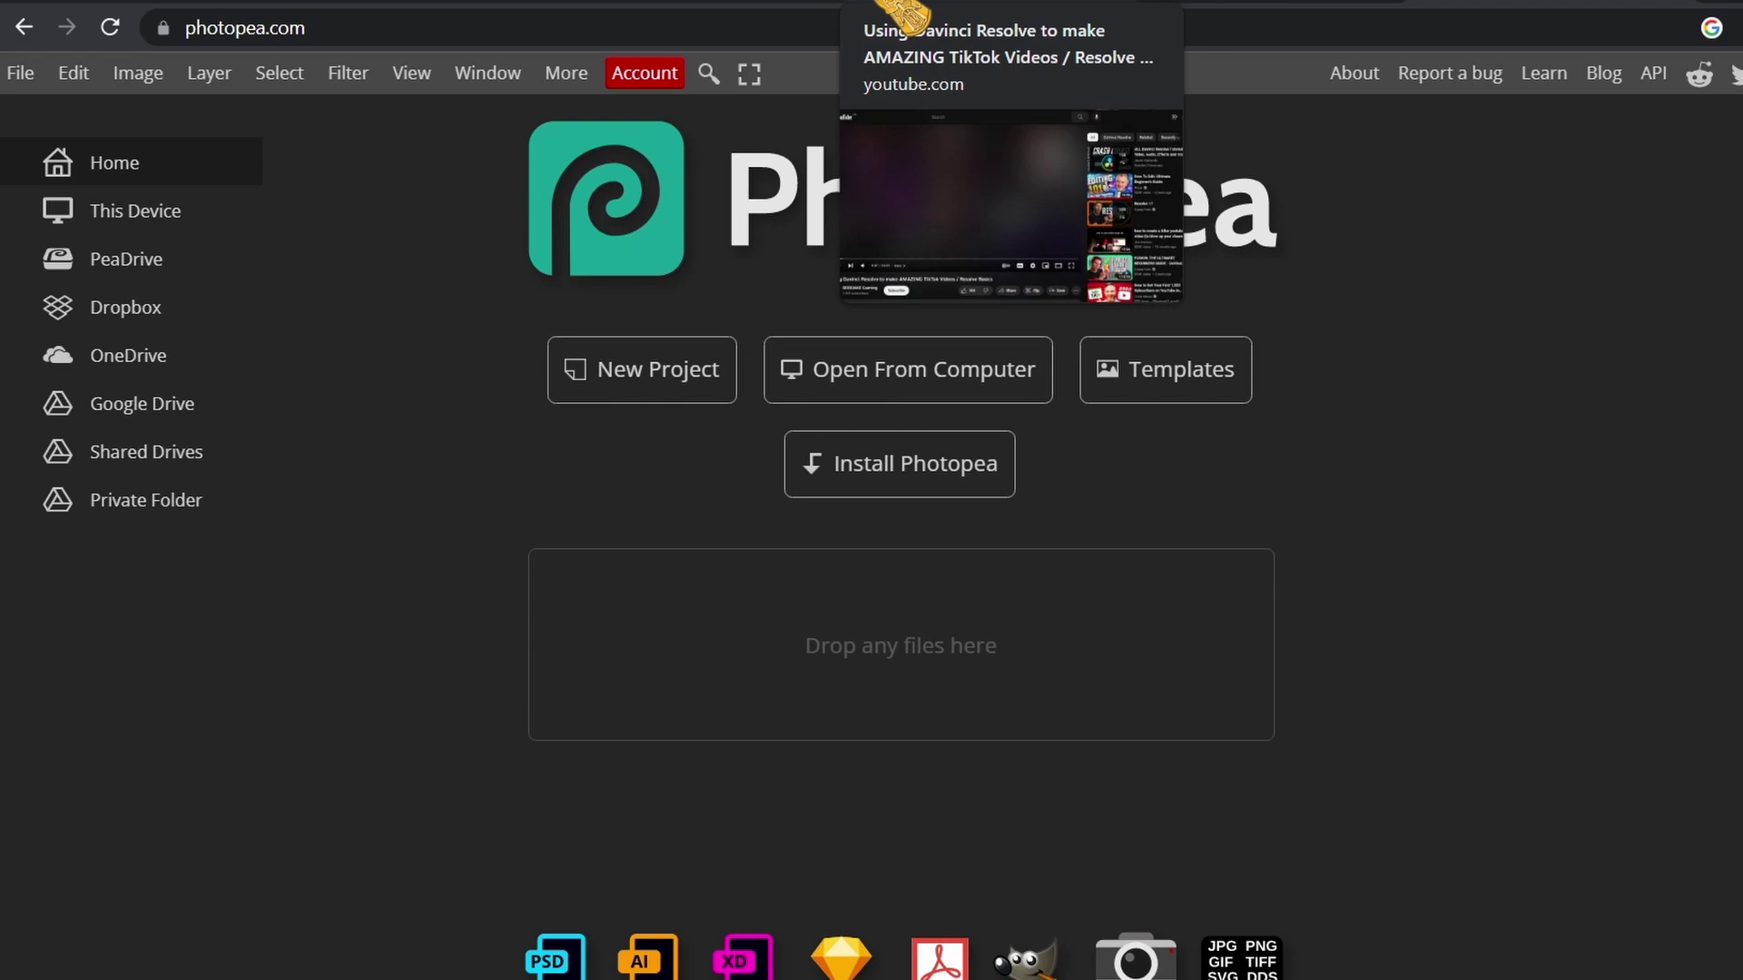
Step: Open the cat image and delete one cat pose using an additive rectangular selection
drag(899, 14, 1147, 623)
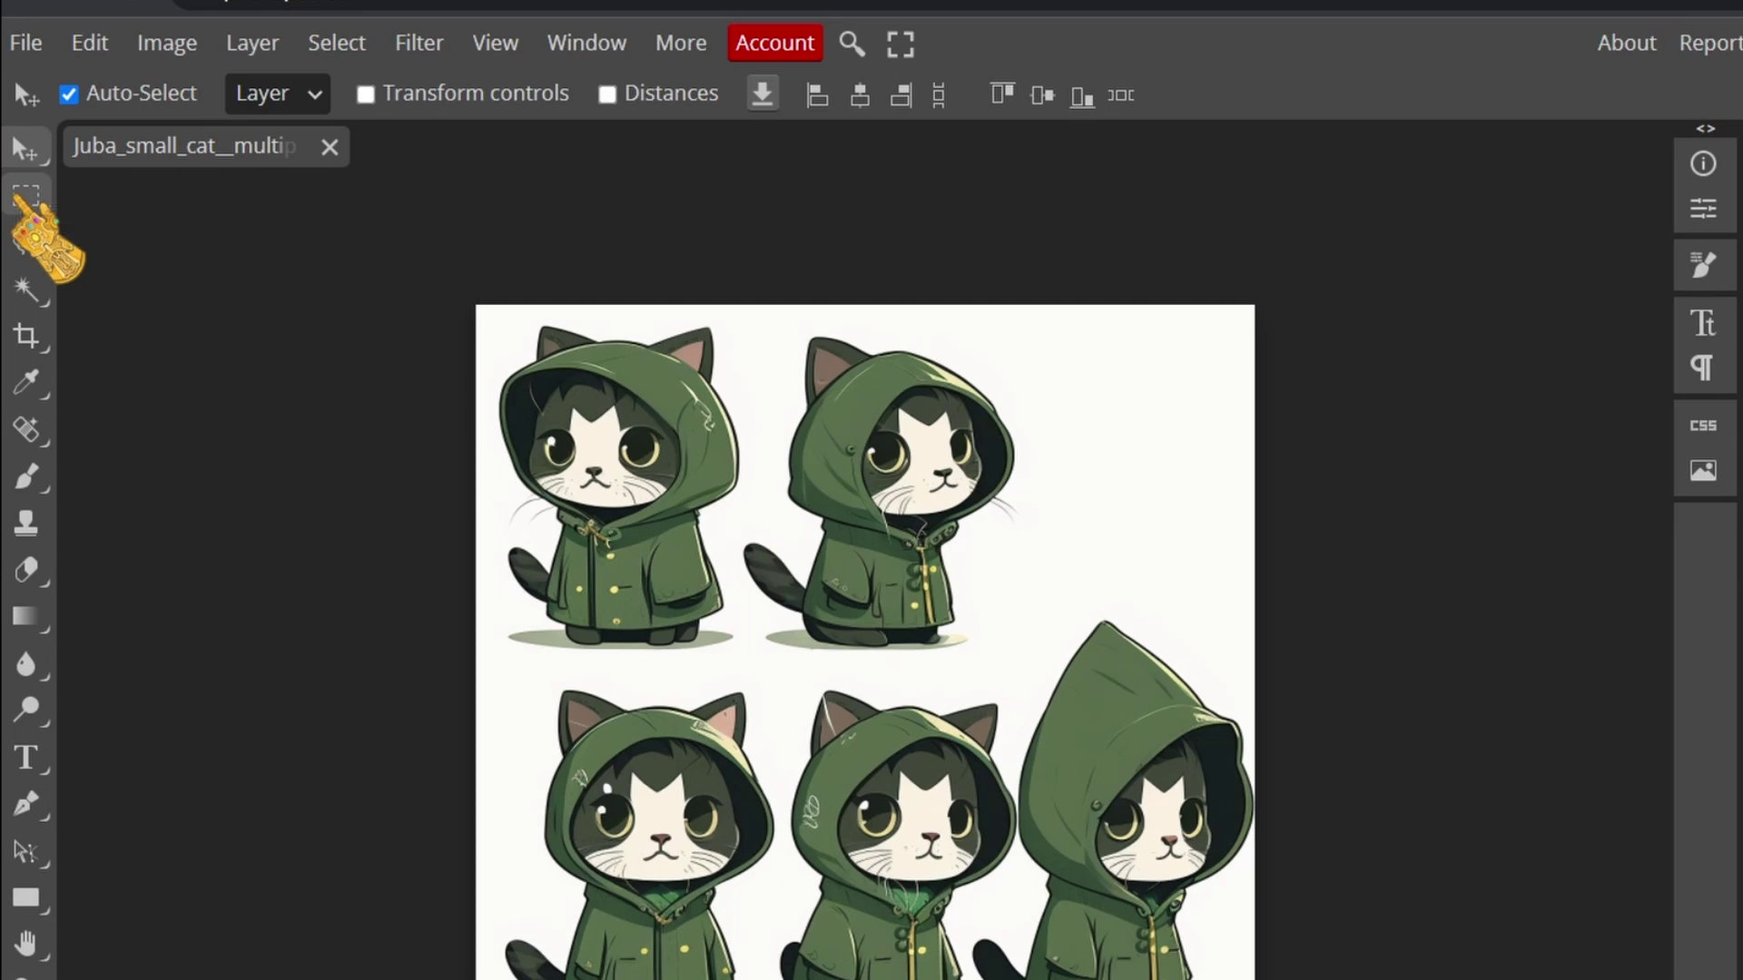
click(21, 200)
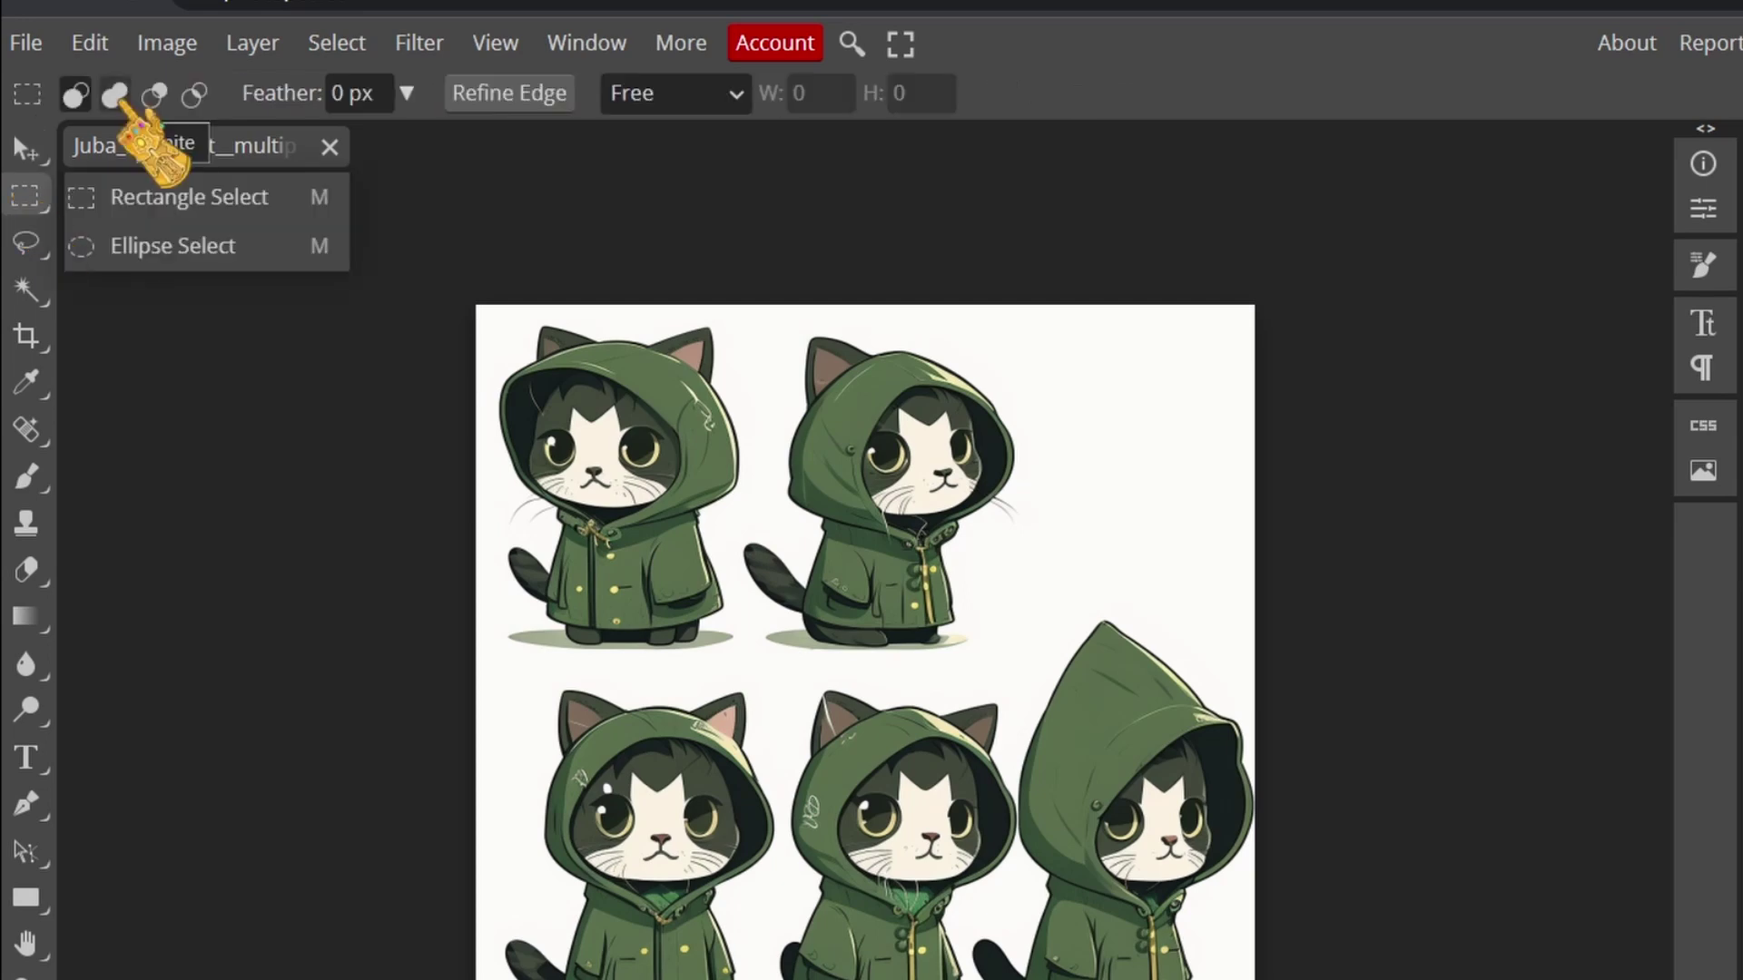
click(116, 94)
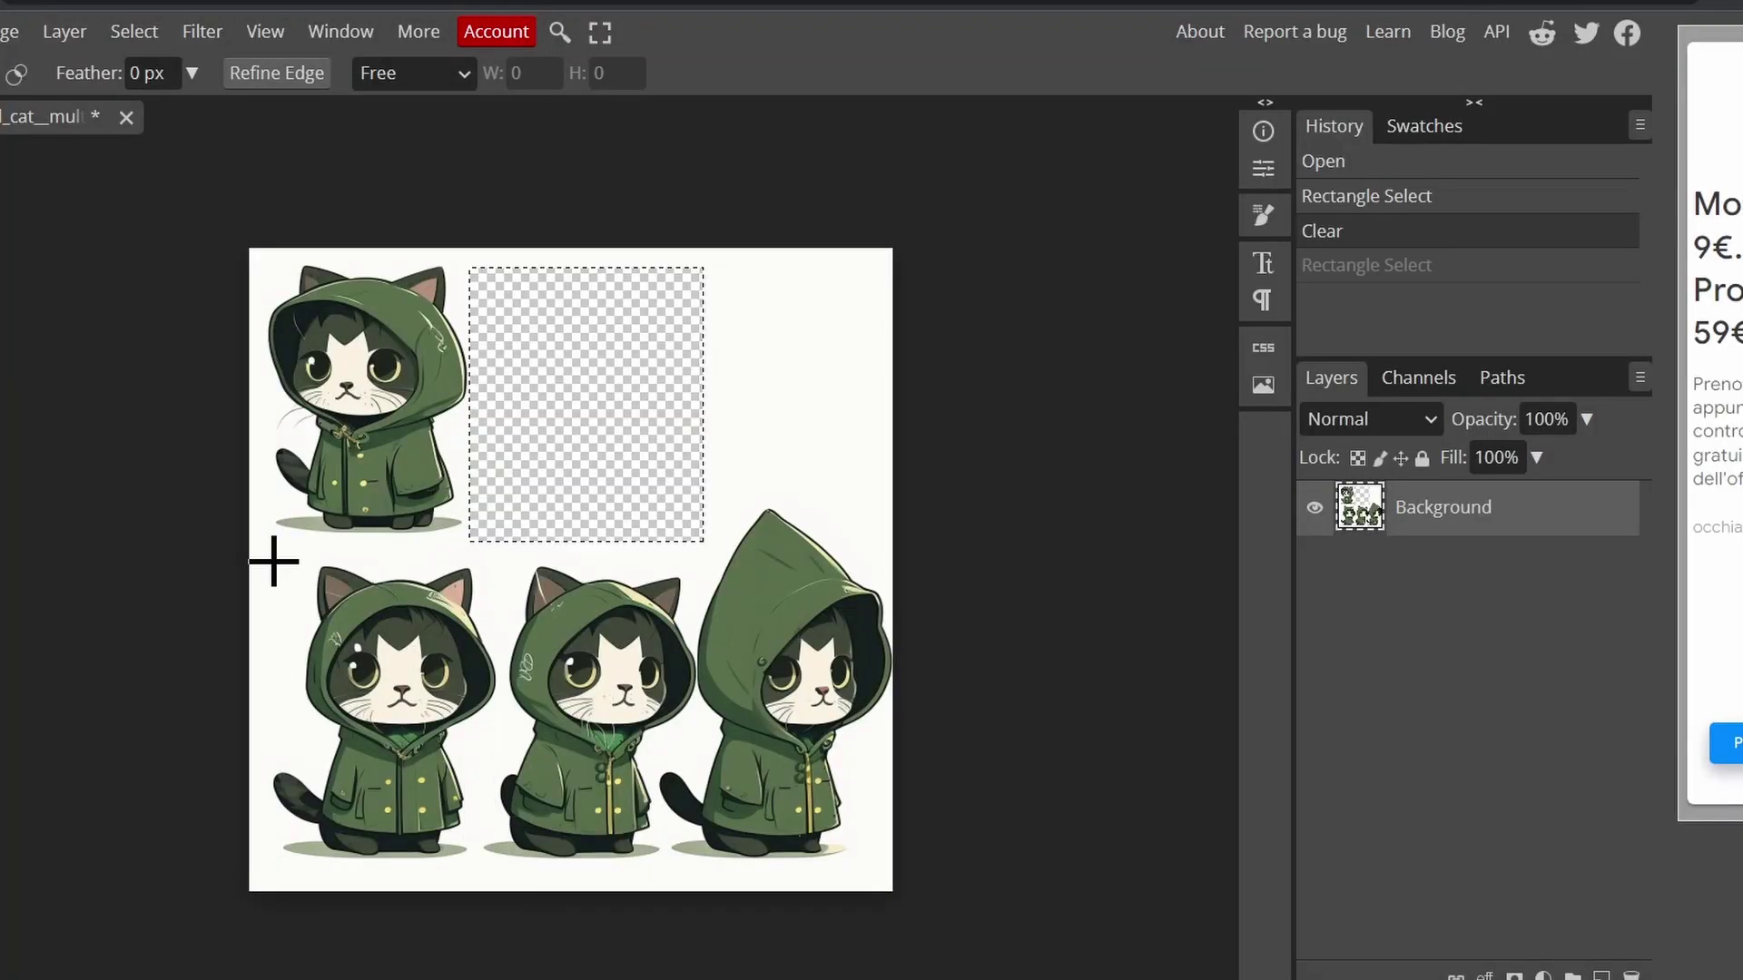
drag(258, 540, 498, 879)
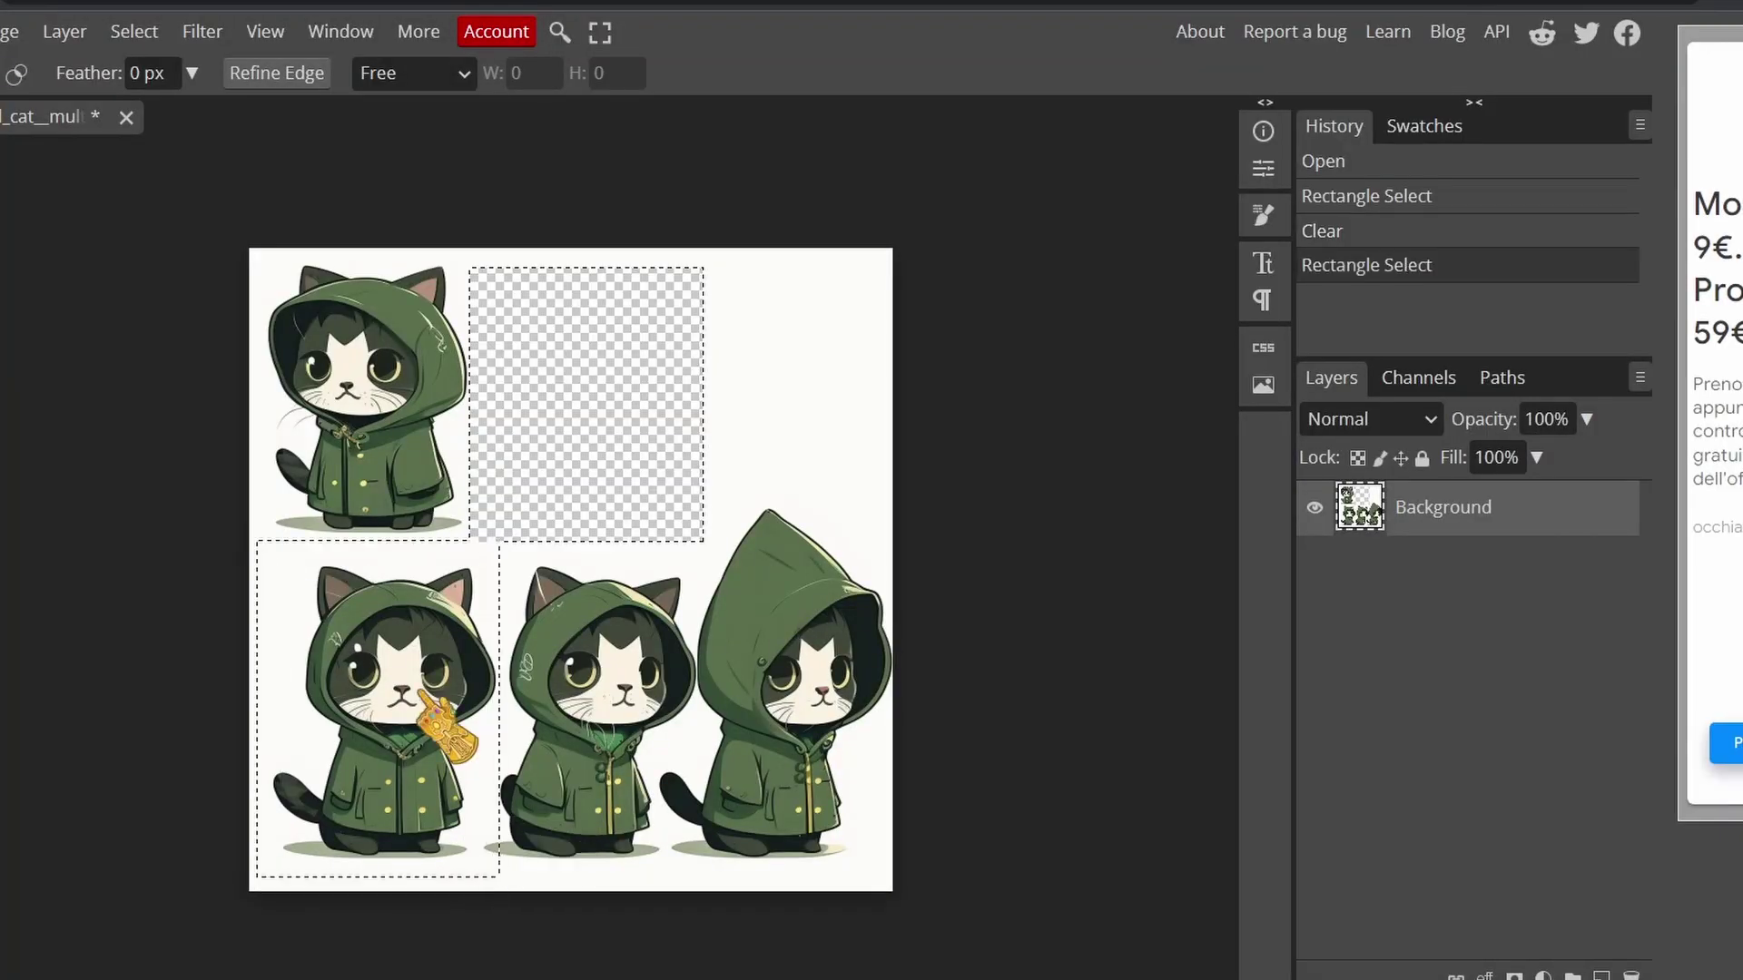
key(Delete)
Step: Begin tracing the middle cat with the Magnetic Lasso for removal
drag(694, 519, 697, 562)
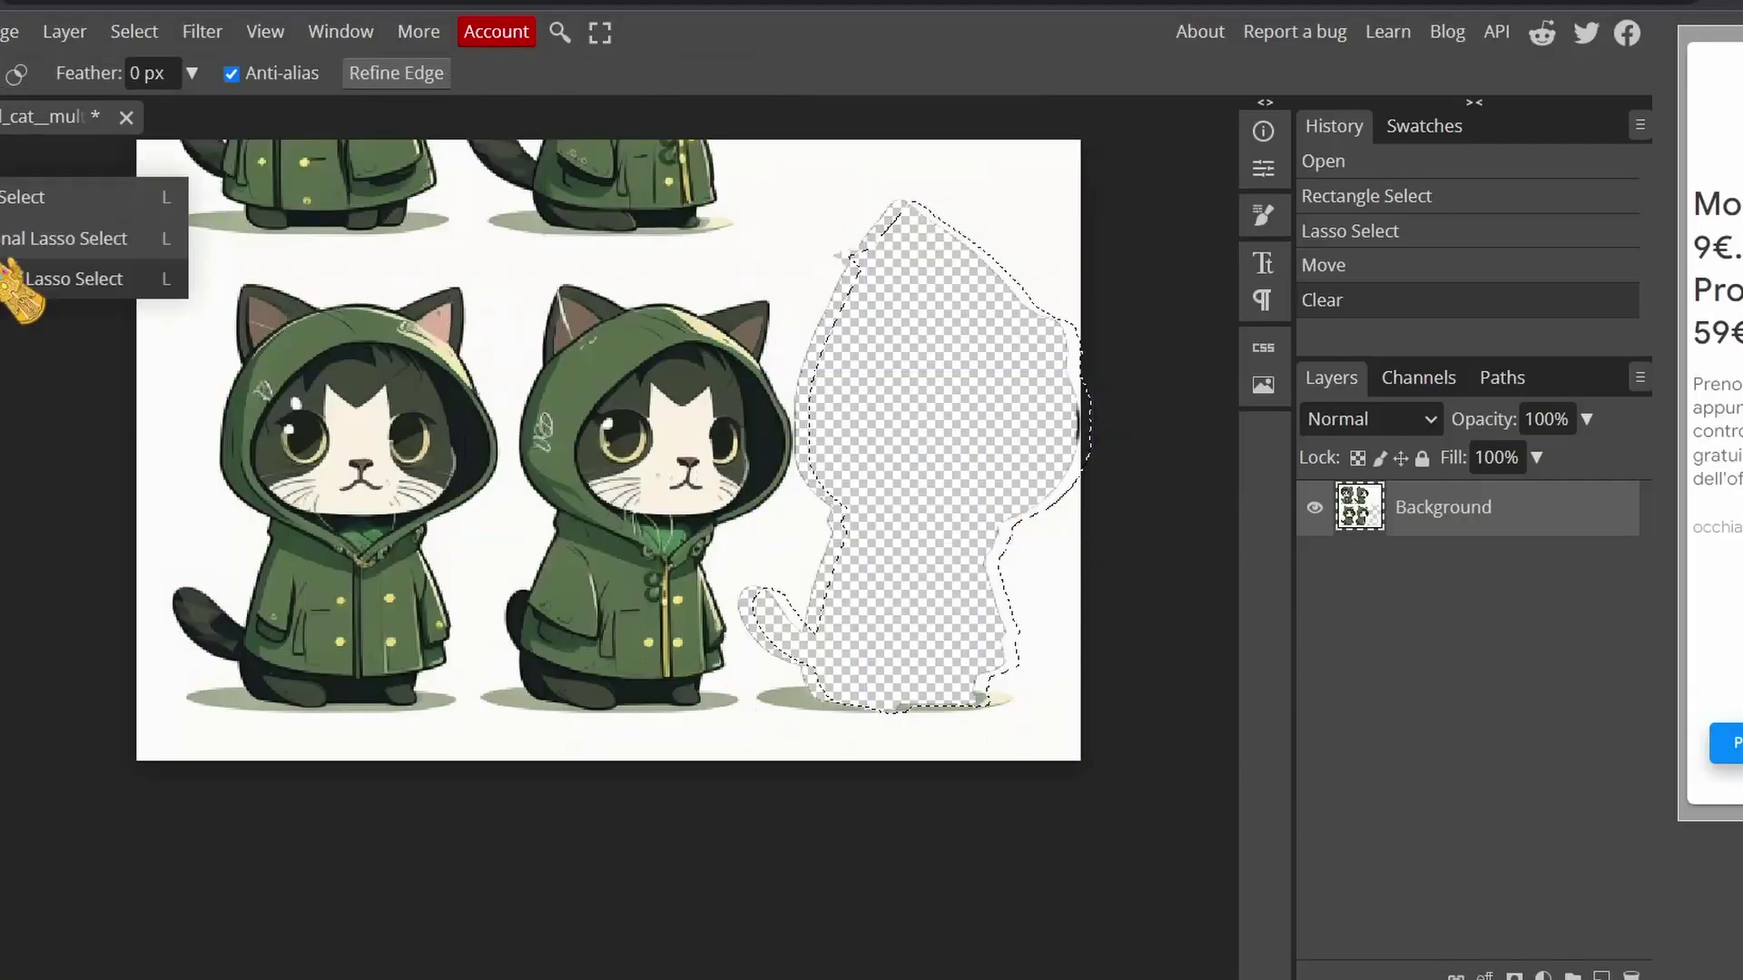
click(18, 282)
click(556, 289)
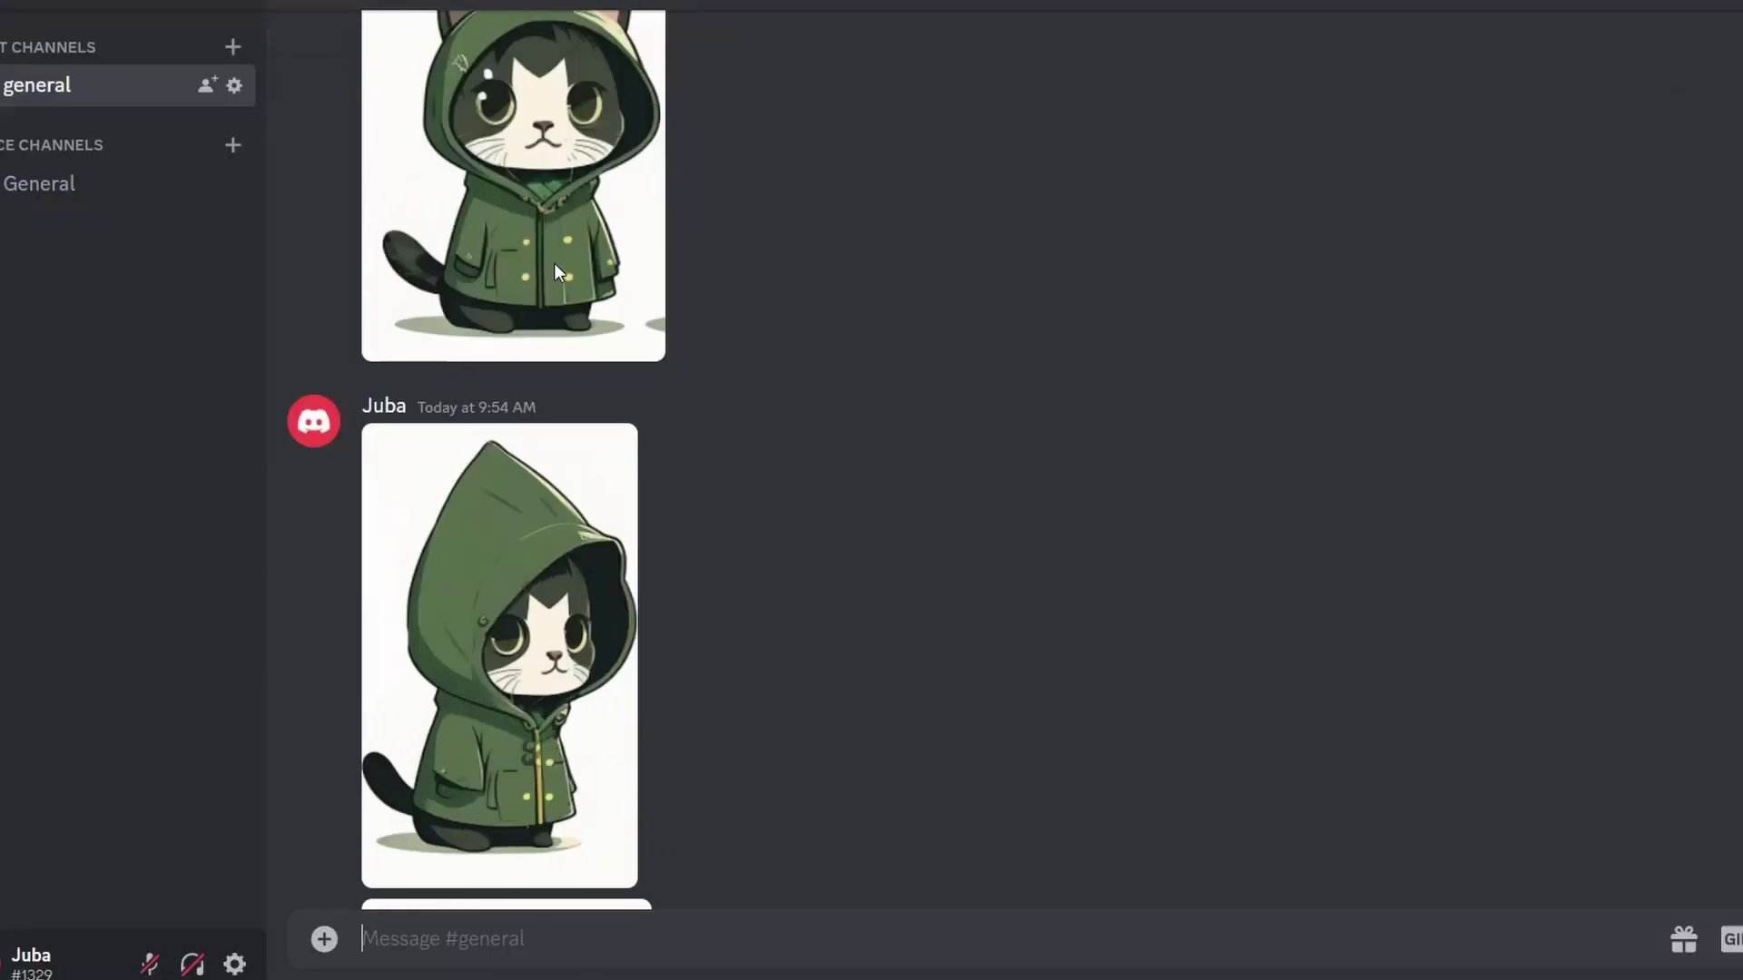
scroll(554, 263, down, 5)
Step: Paste the first reference cat image's link into the prompt
scroll(553, 263, up, 5)
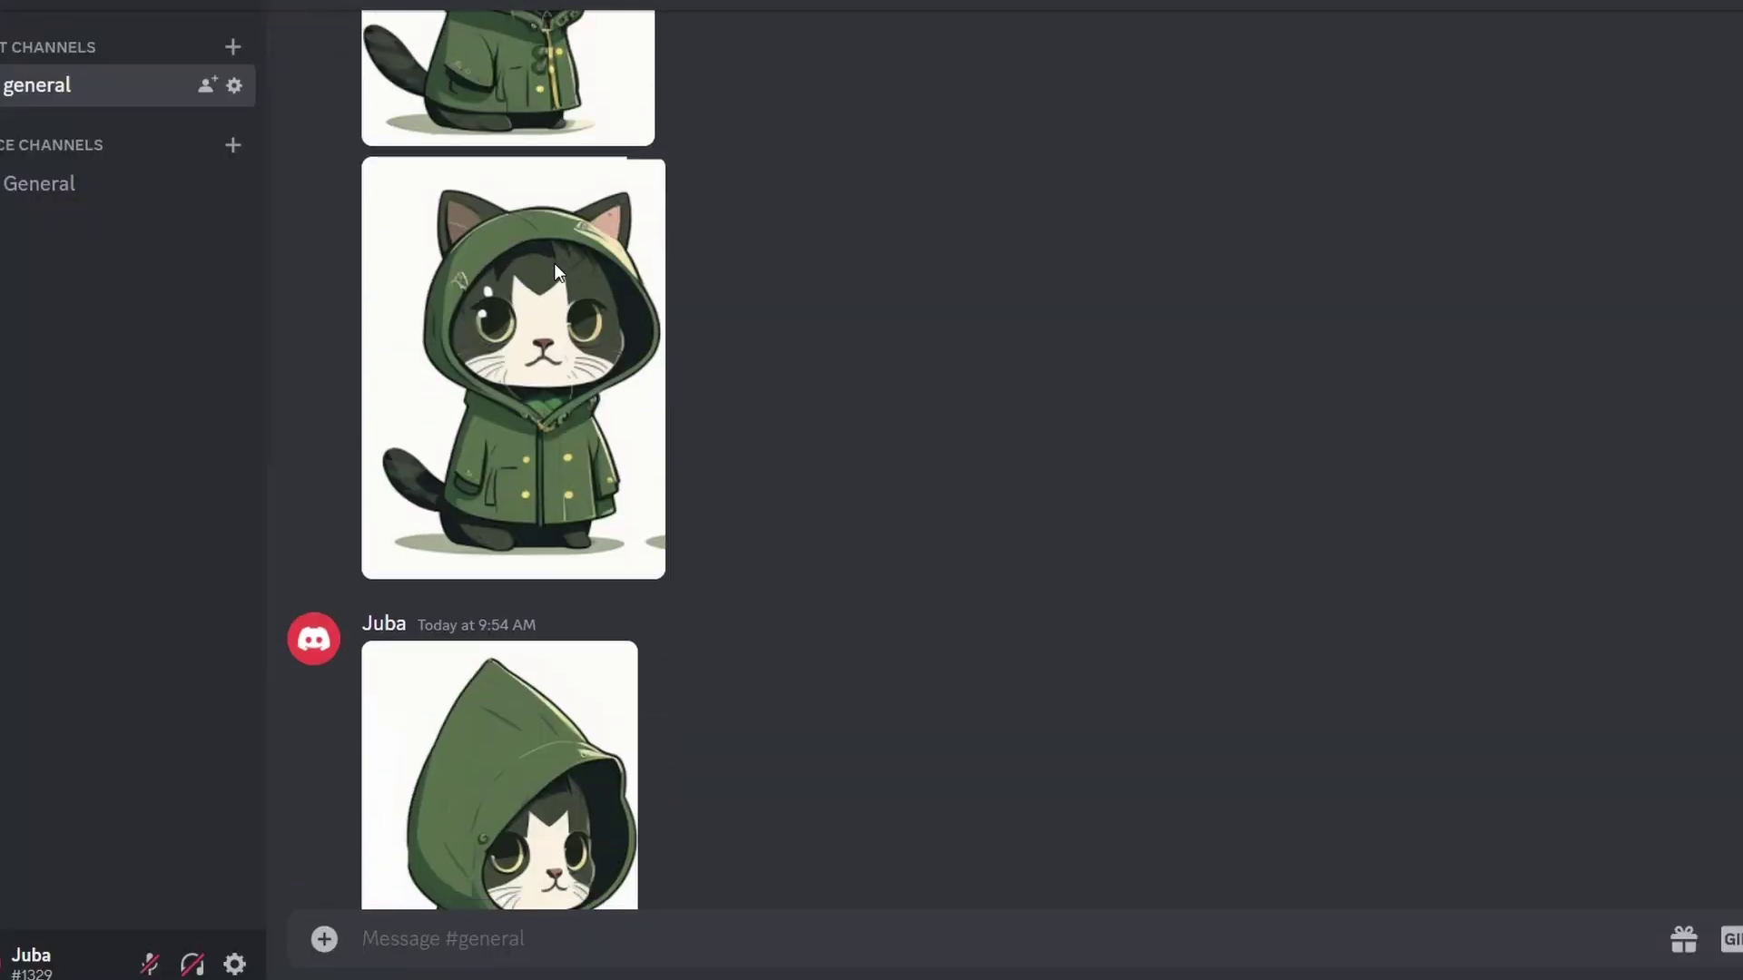
scroll(553, 263, down, 3)
scroll(557, 370, down, 4)
scroll(563, 545, up, 4)
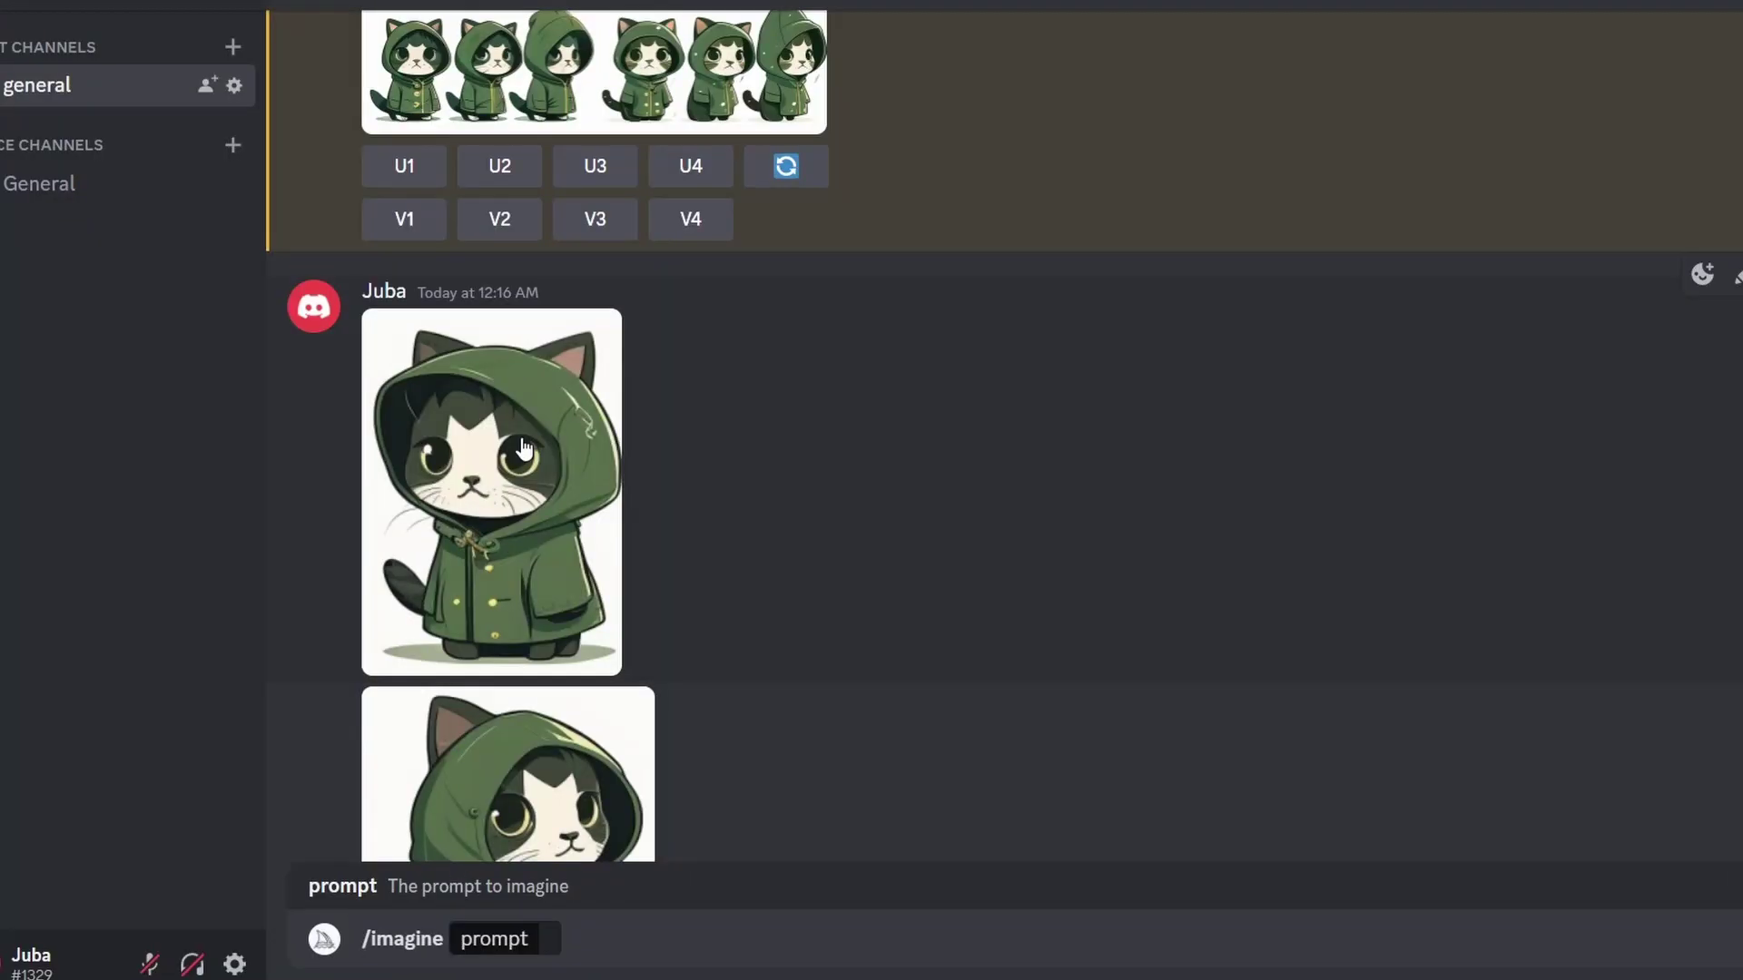
scroll(544, 453, down, 2)
right_click(513, 392)
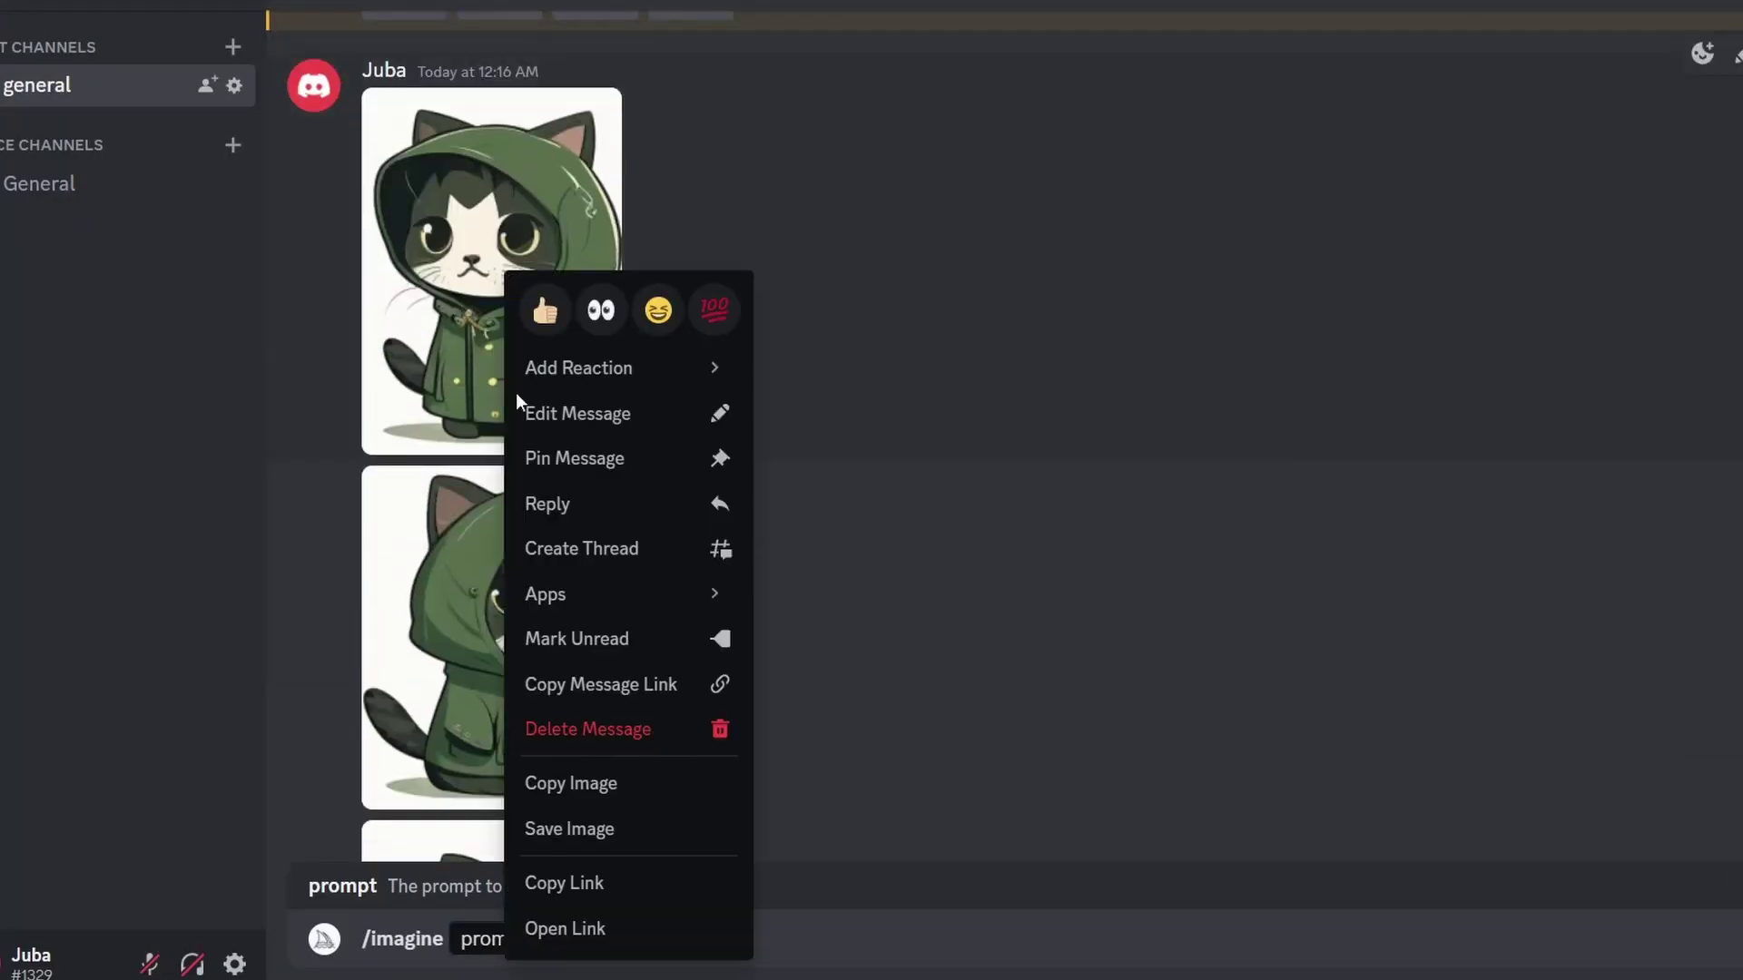
click(606, 880)
key(ctrl+v)
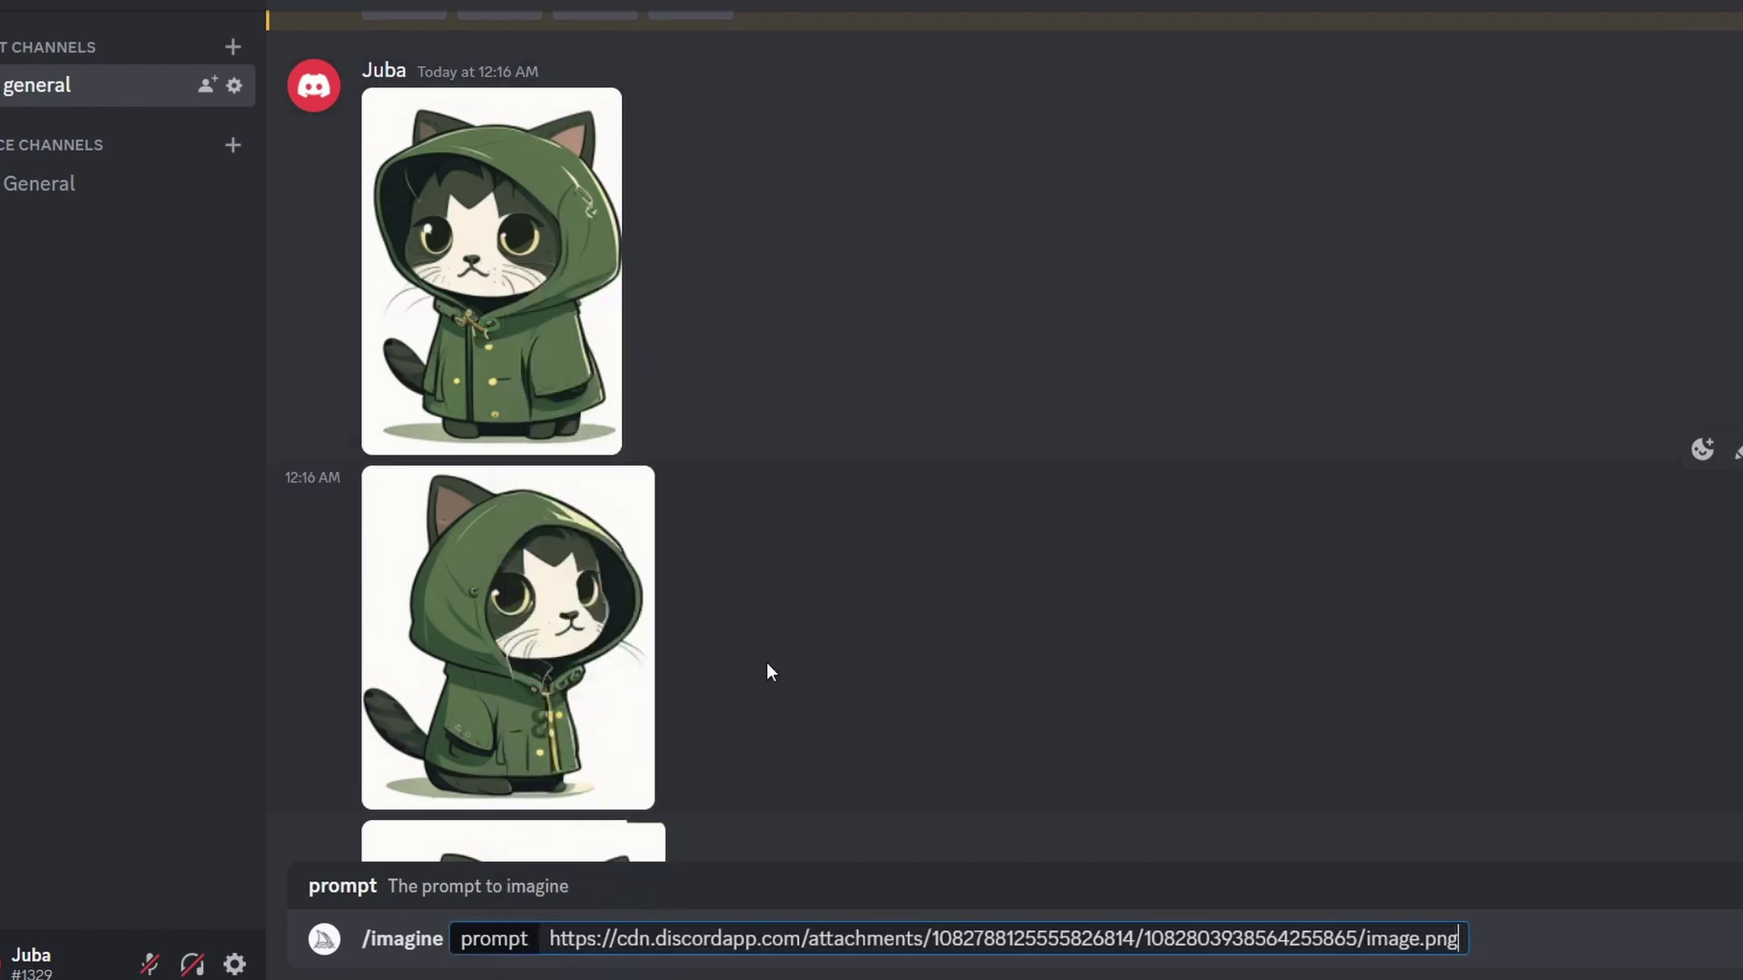
Step: Add more reference cat image links to the prompt
scroll(767, 672, down, 2)
right_click(506, 654)
click(572, 907)
key(ctrl+v)
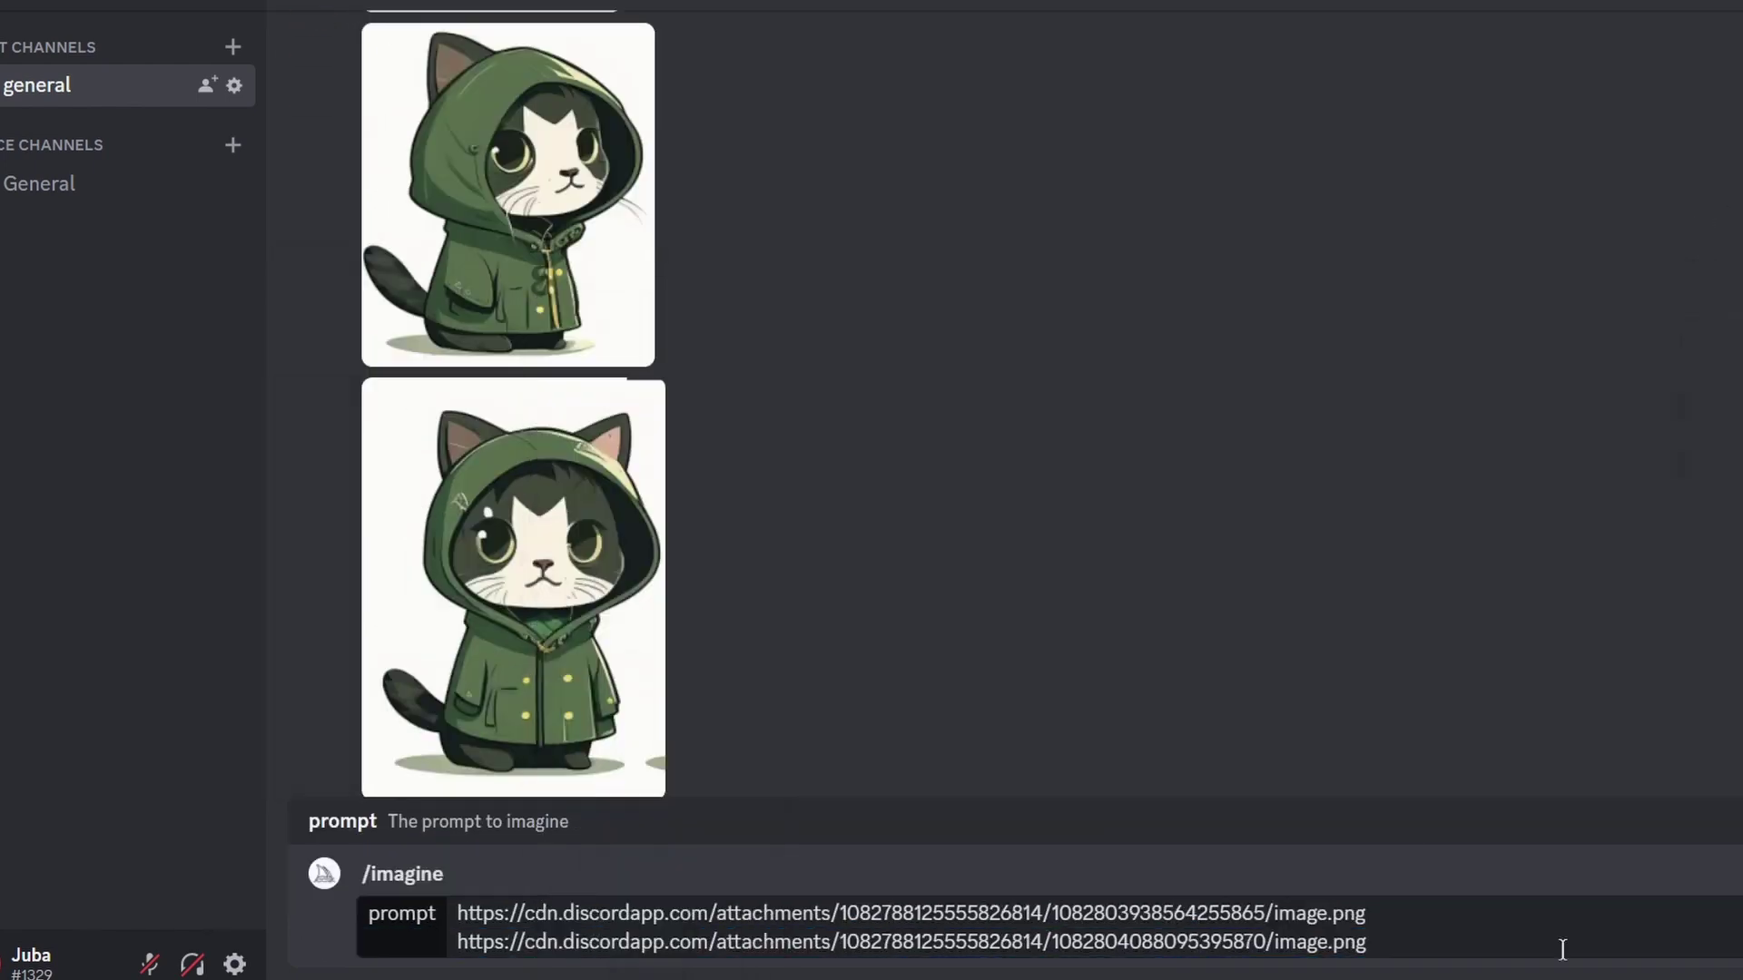
key(ctrl+v)
key(ctrl+v)
key(ctrl+v)
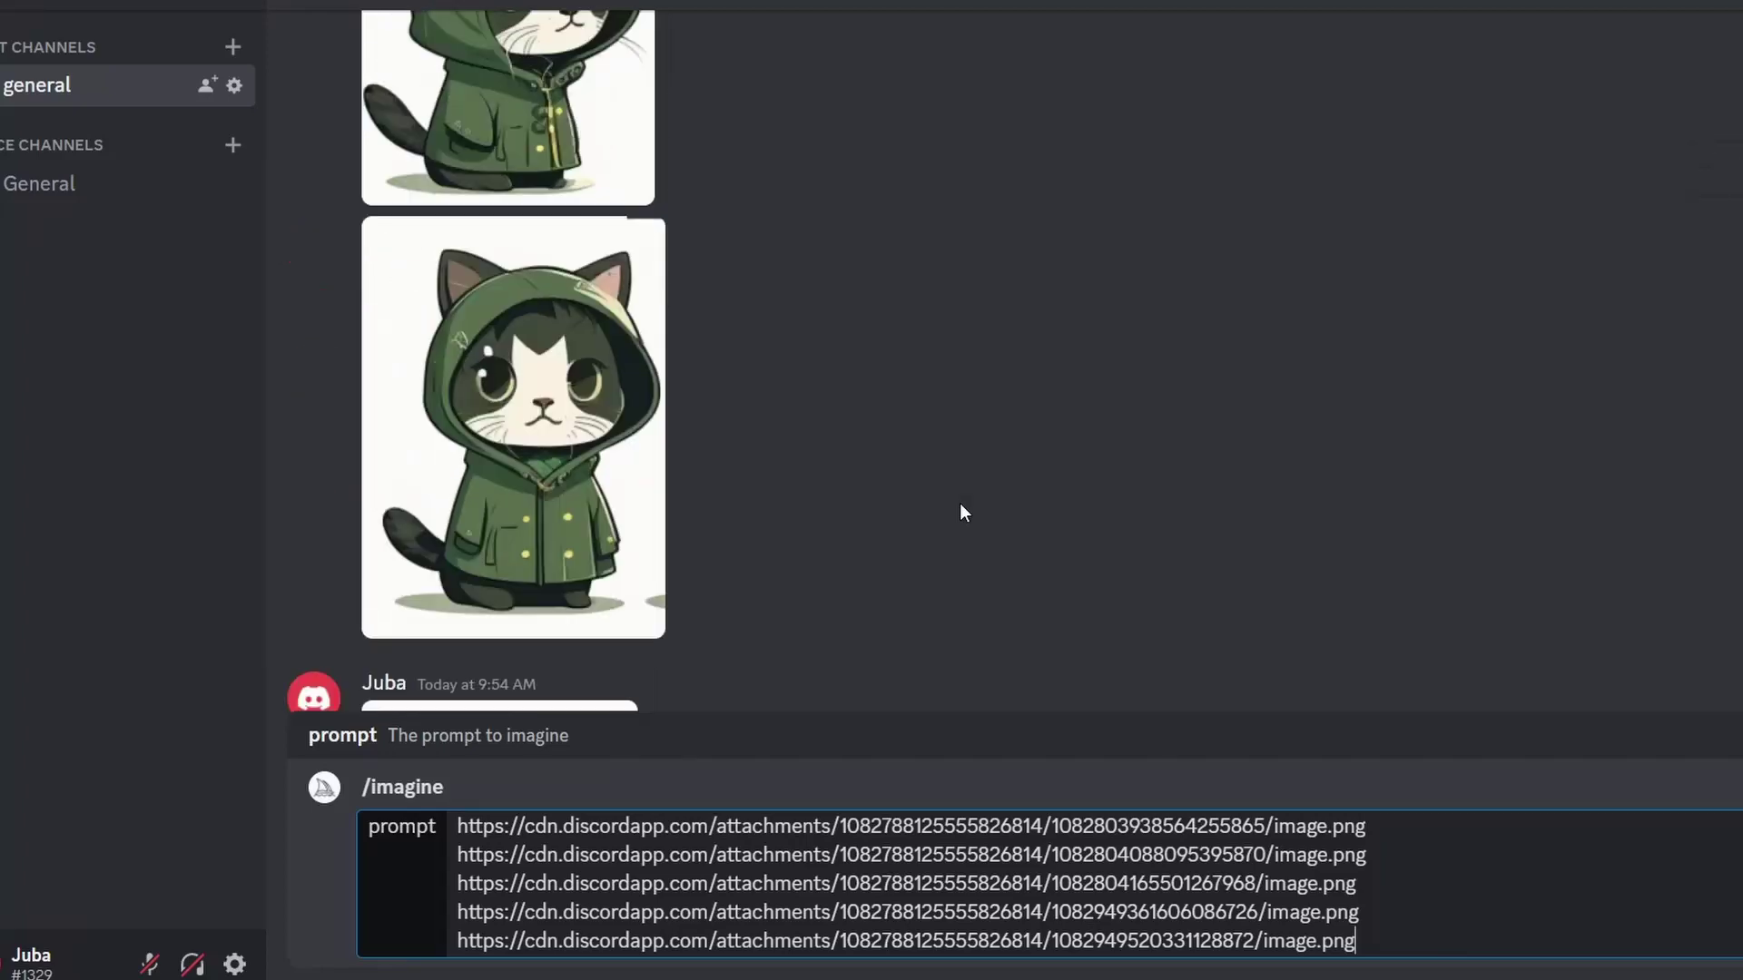
Step: Append the earlier cat prompt after the links and select the 'multiple poses and expressions' wording
scroll(960, 504, up, 10)
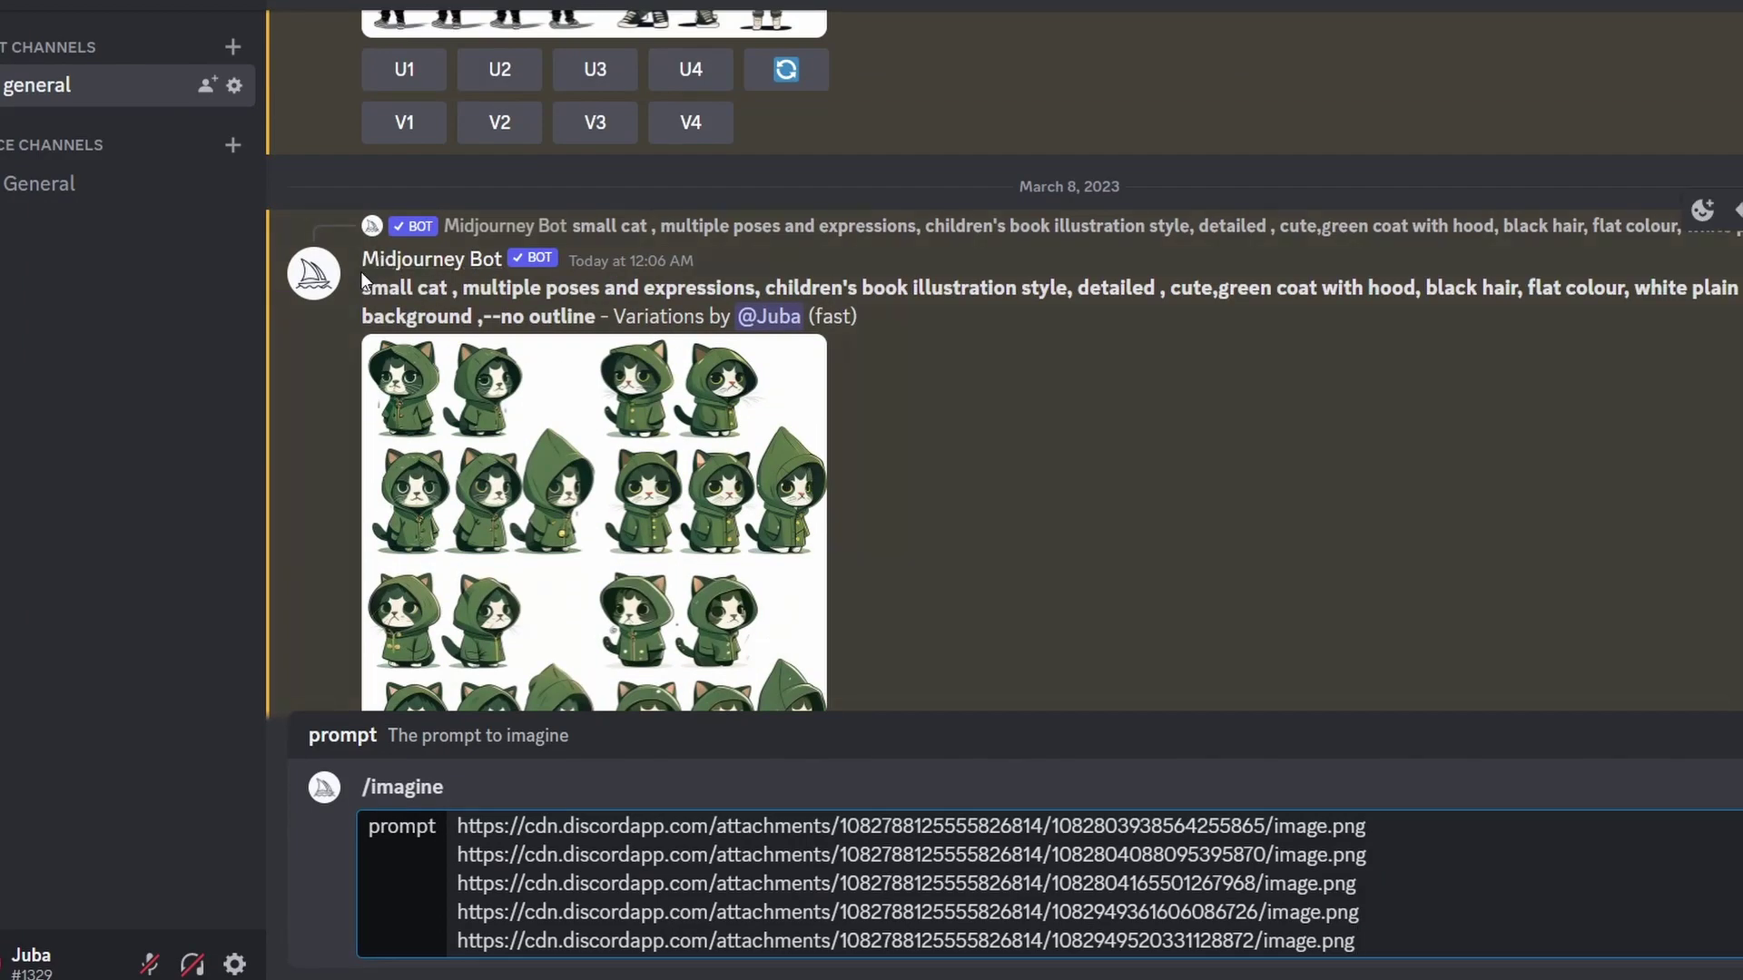
drag(363, 289, 470, 312)
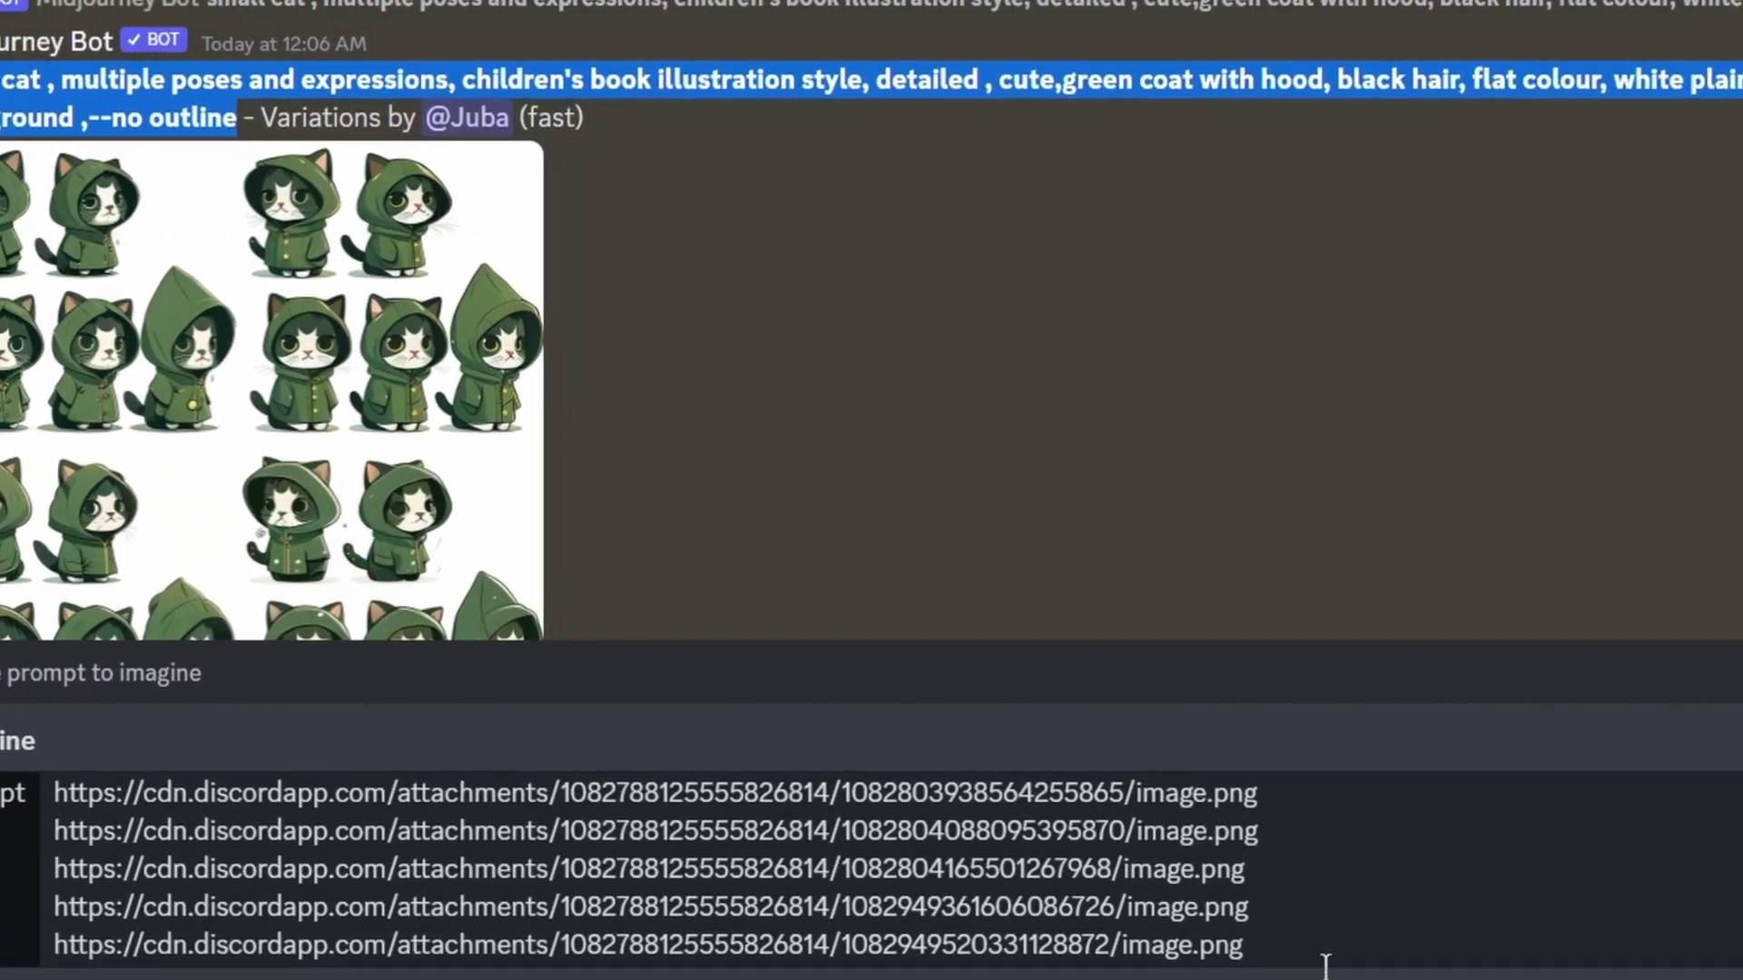
click(1417, 940)
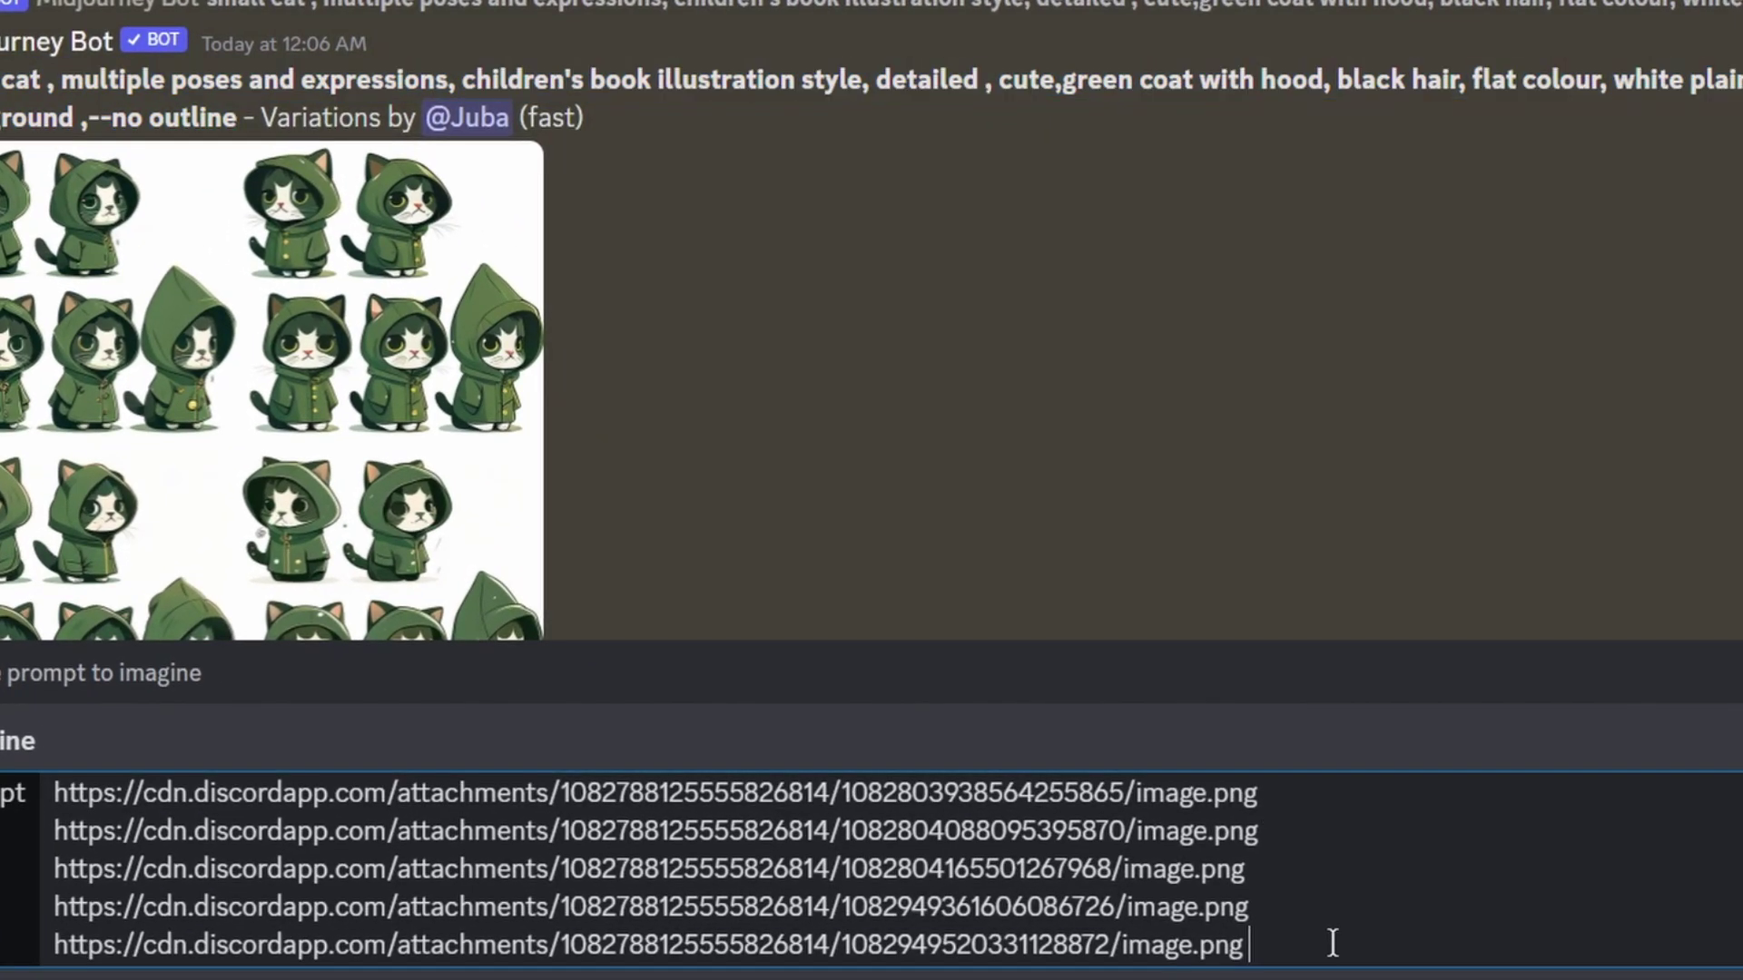
key(ctrl+v)
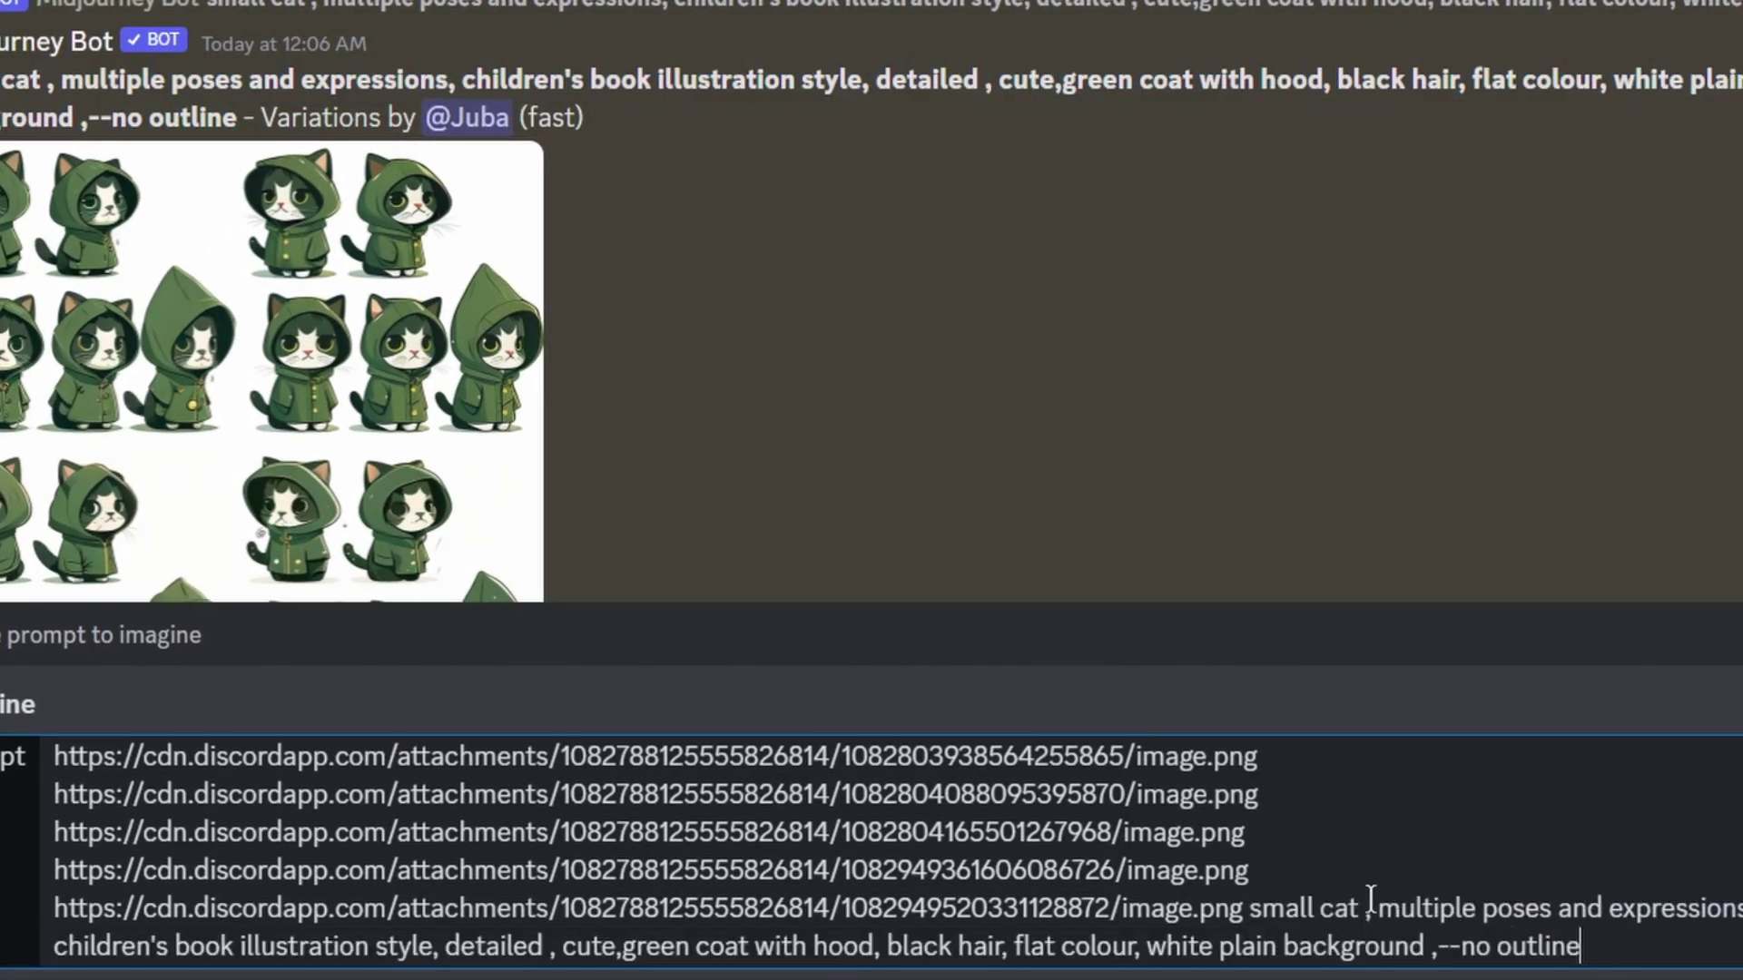
key(shift+Right)
key(shift+Right)
key(shift+Right)
key(shift+Right)
key(shift+Right)
drag(1381, 908, 1644, 912)
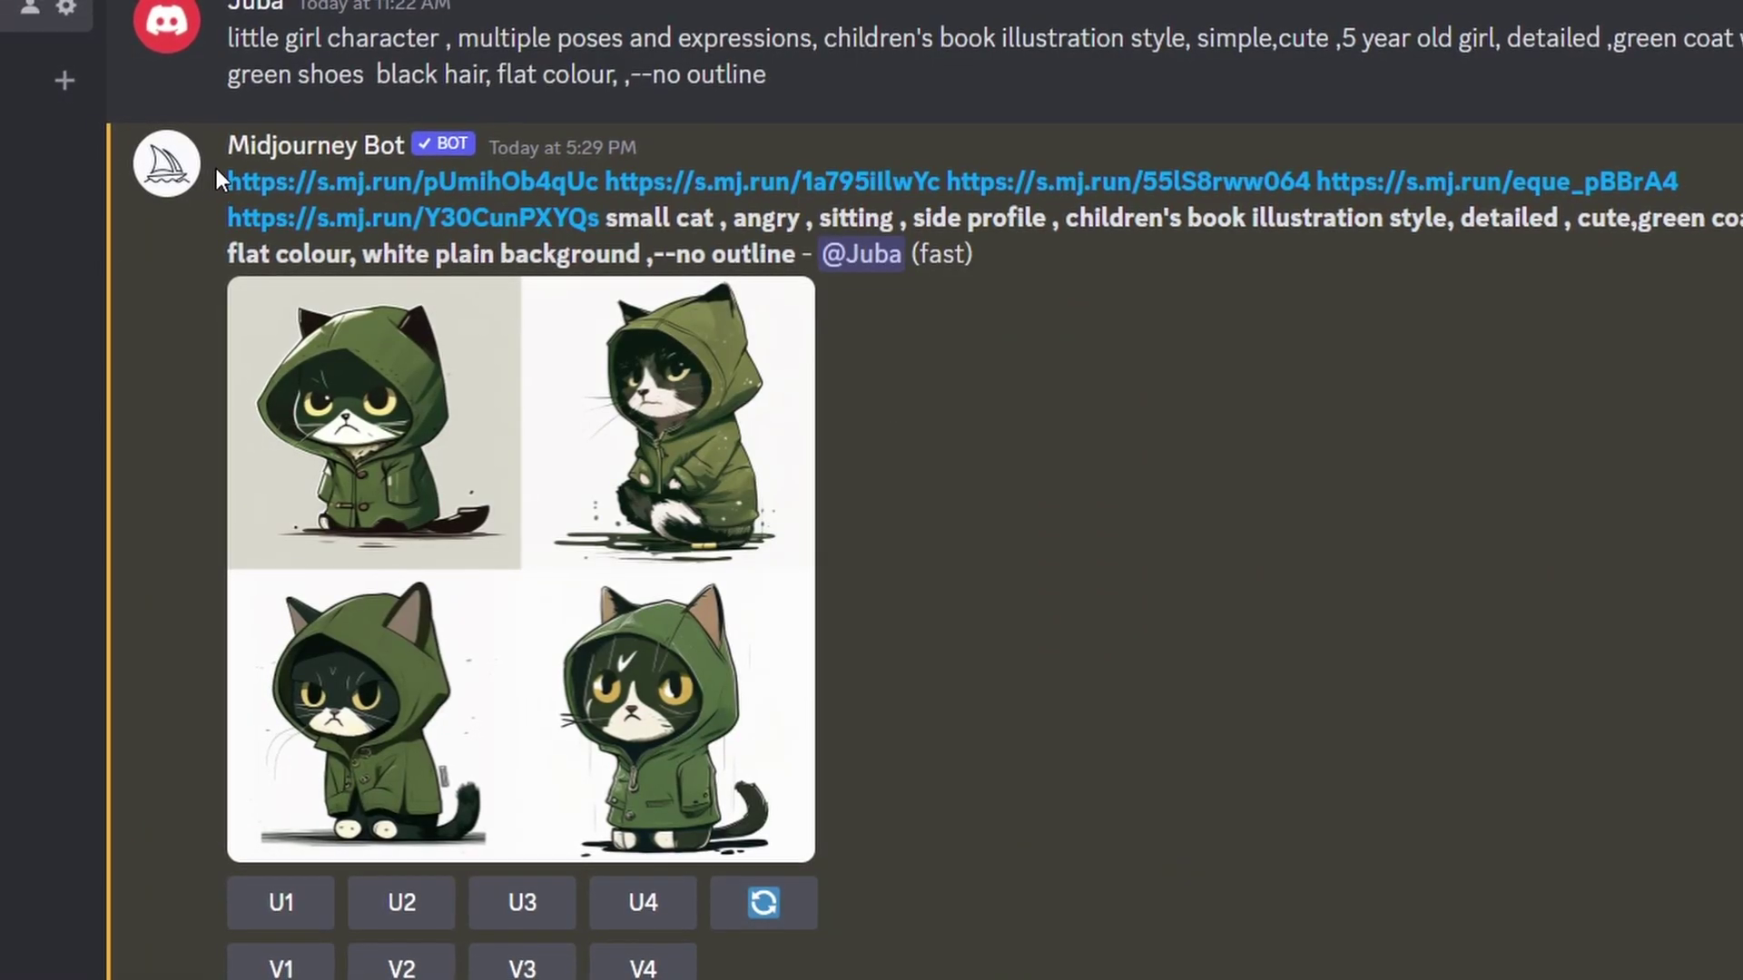
Step: Resend the copied links and prompt via /imagine with 'angry' changed to 'happy'
drag(215, 165, 799, 256)
click(767, 950)
text(/)
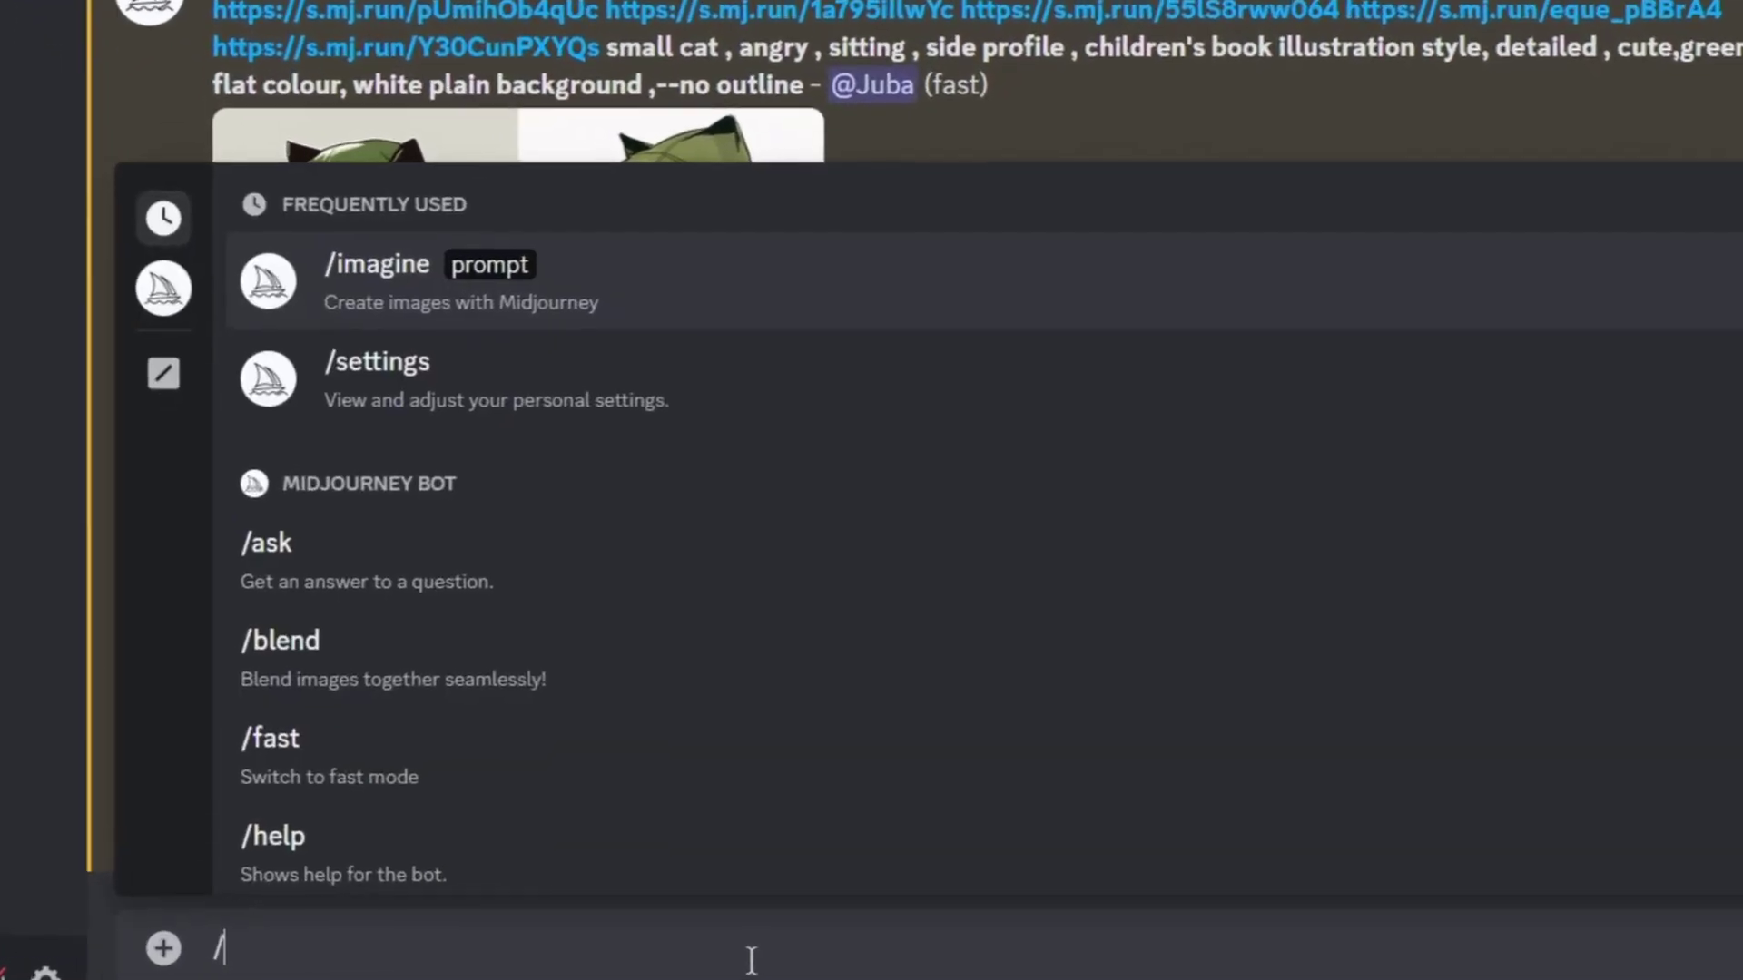
key(Tab)
key(ctrl+v)
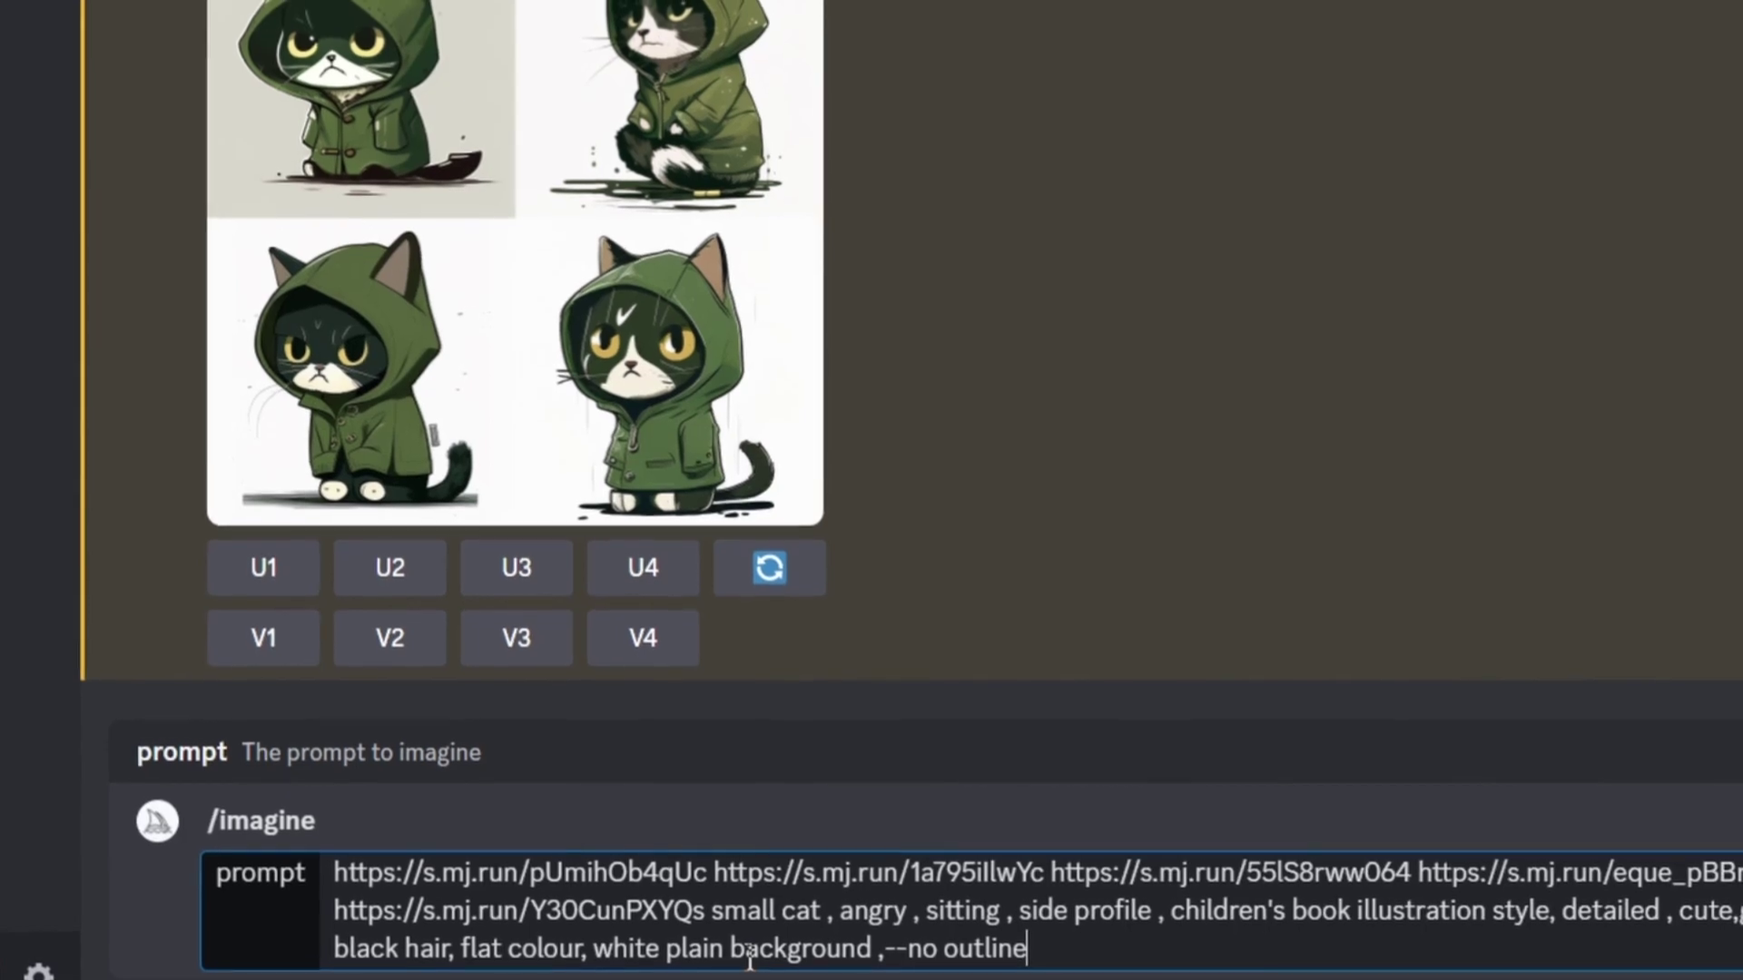
double_click(866, 910)
text(happ)
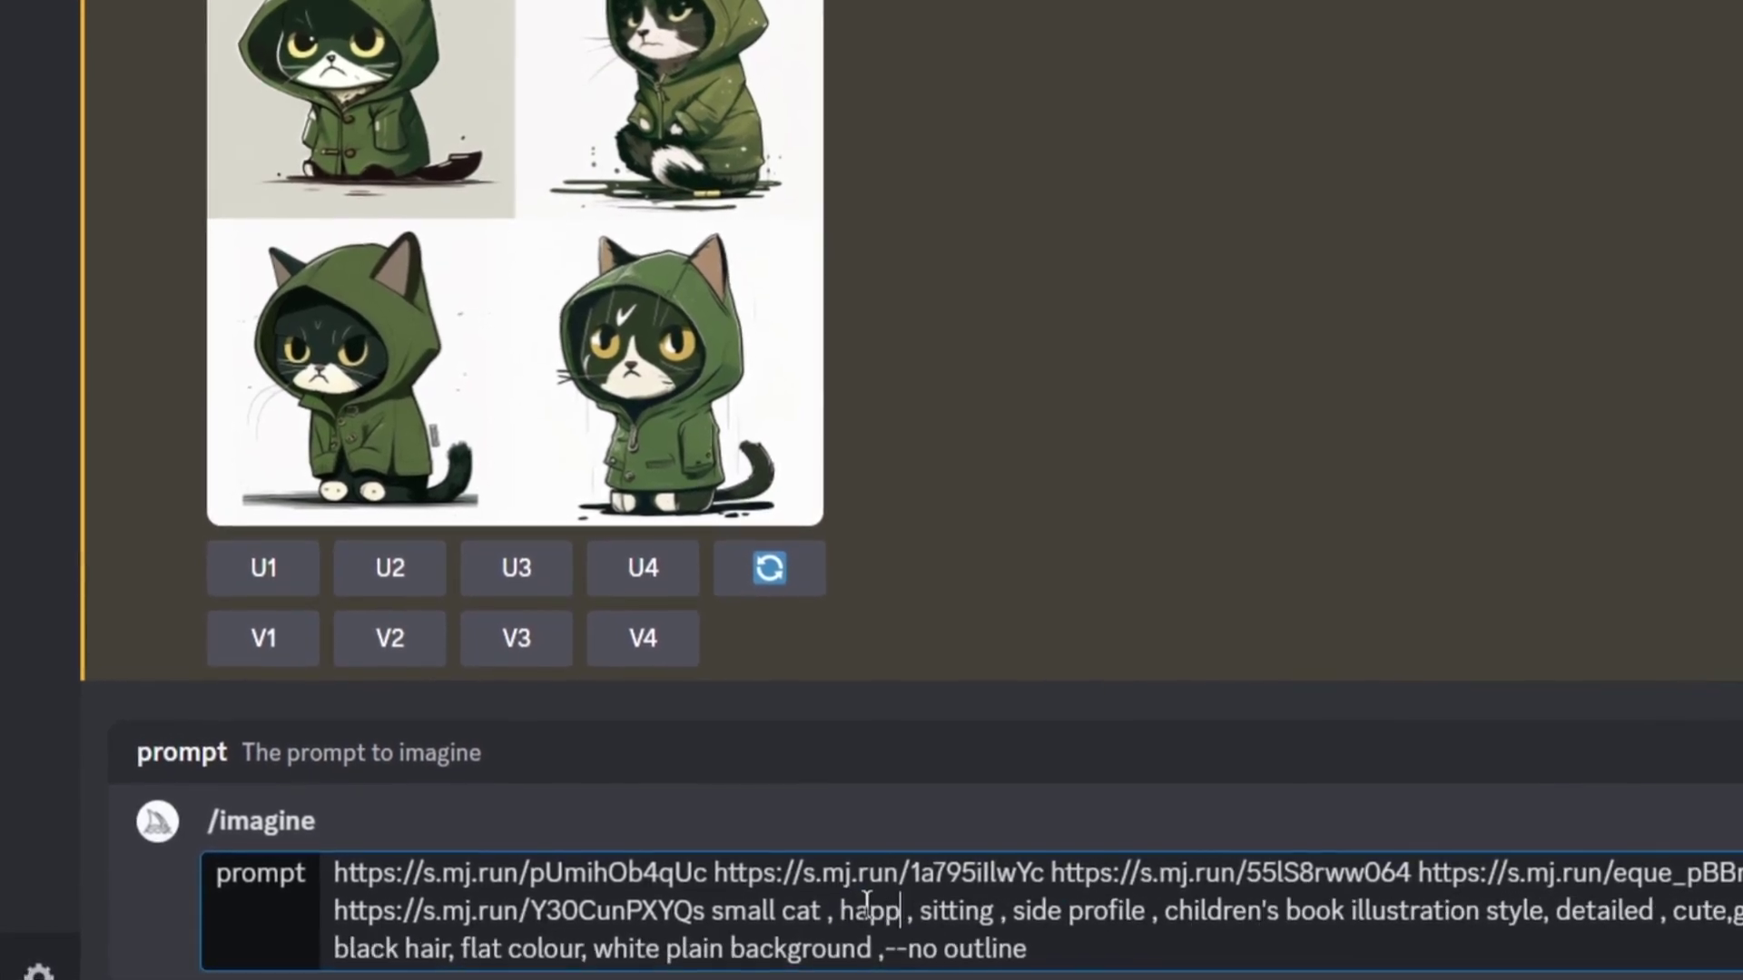
text(y)
key(Return)
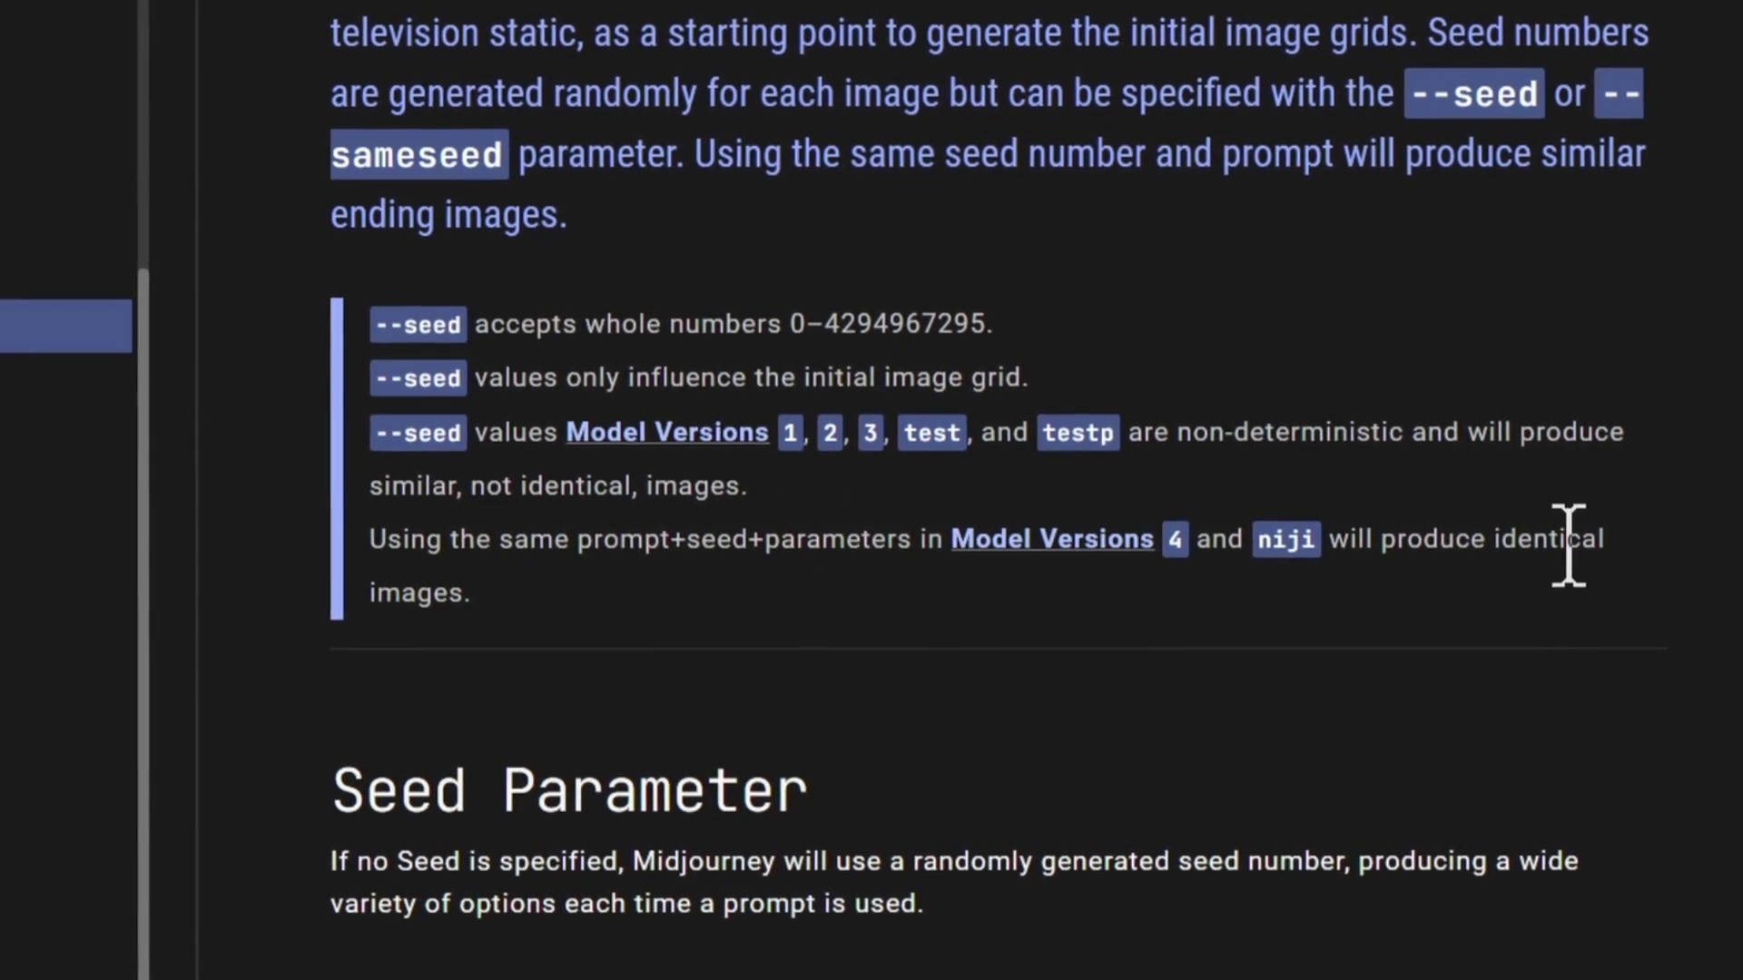
Step: Scroll the Seeds docs, highlighting the sentence about unspecified seeds, down to the owl examples
scroll(482, 347, down, 5)
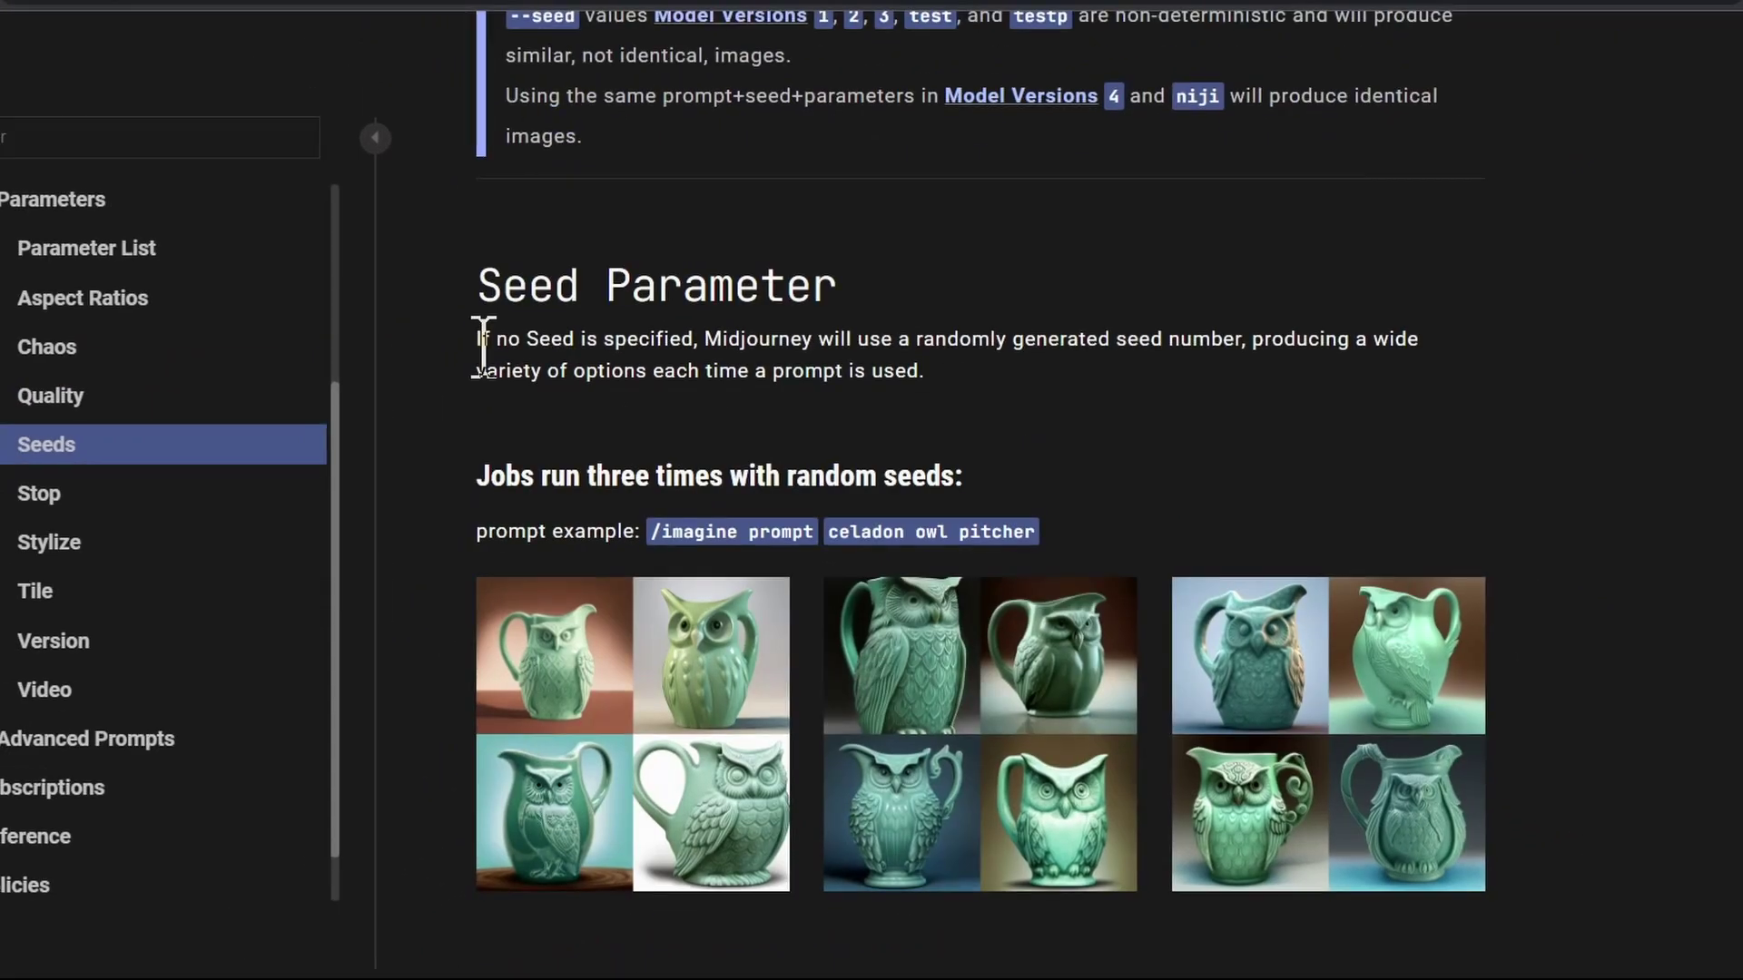
drag(478, 340, 1002, 380)
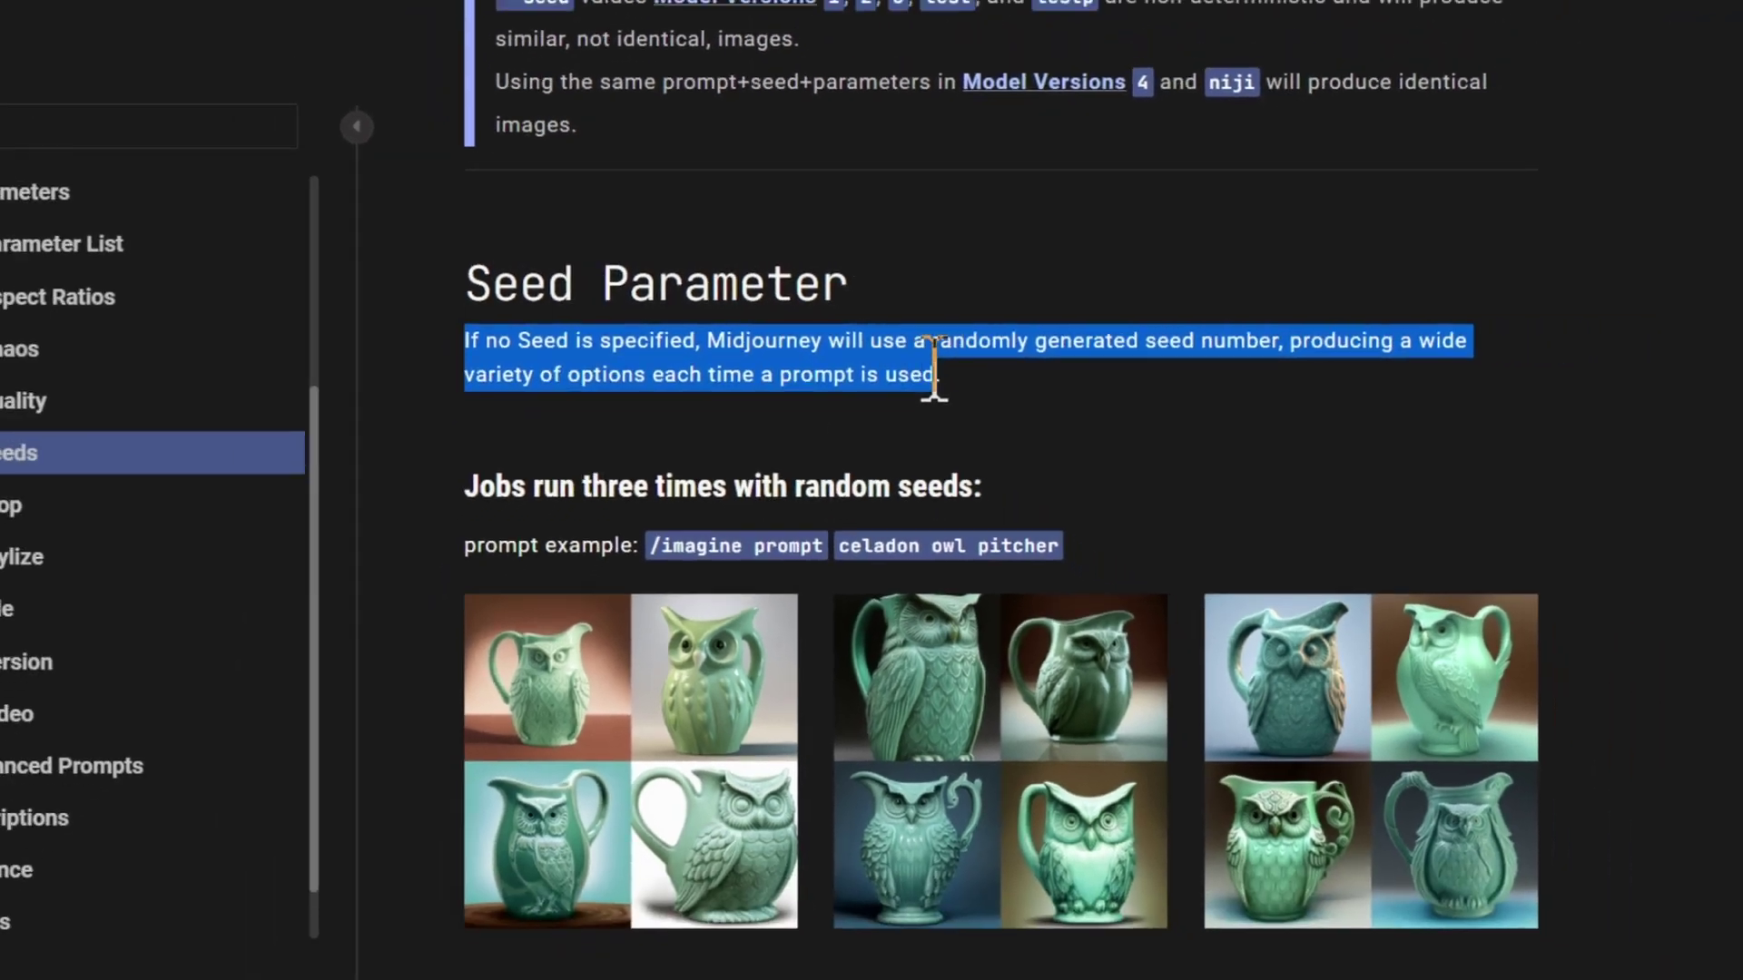
scroll(1534, 545, down, 3)
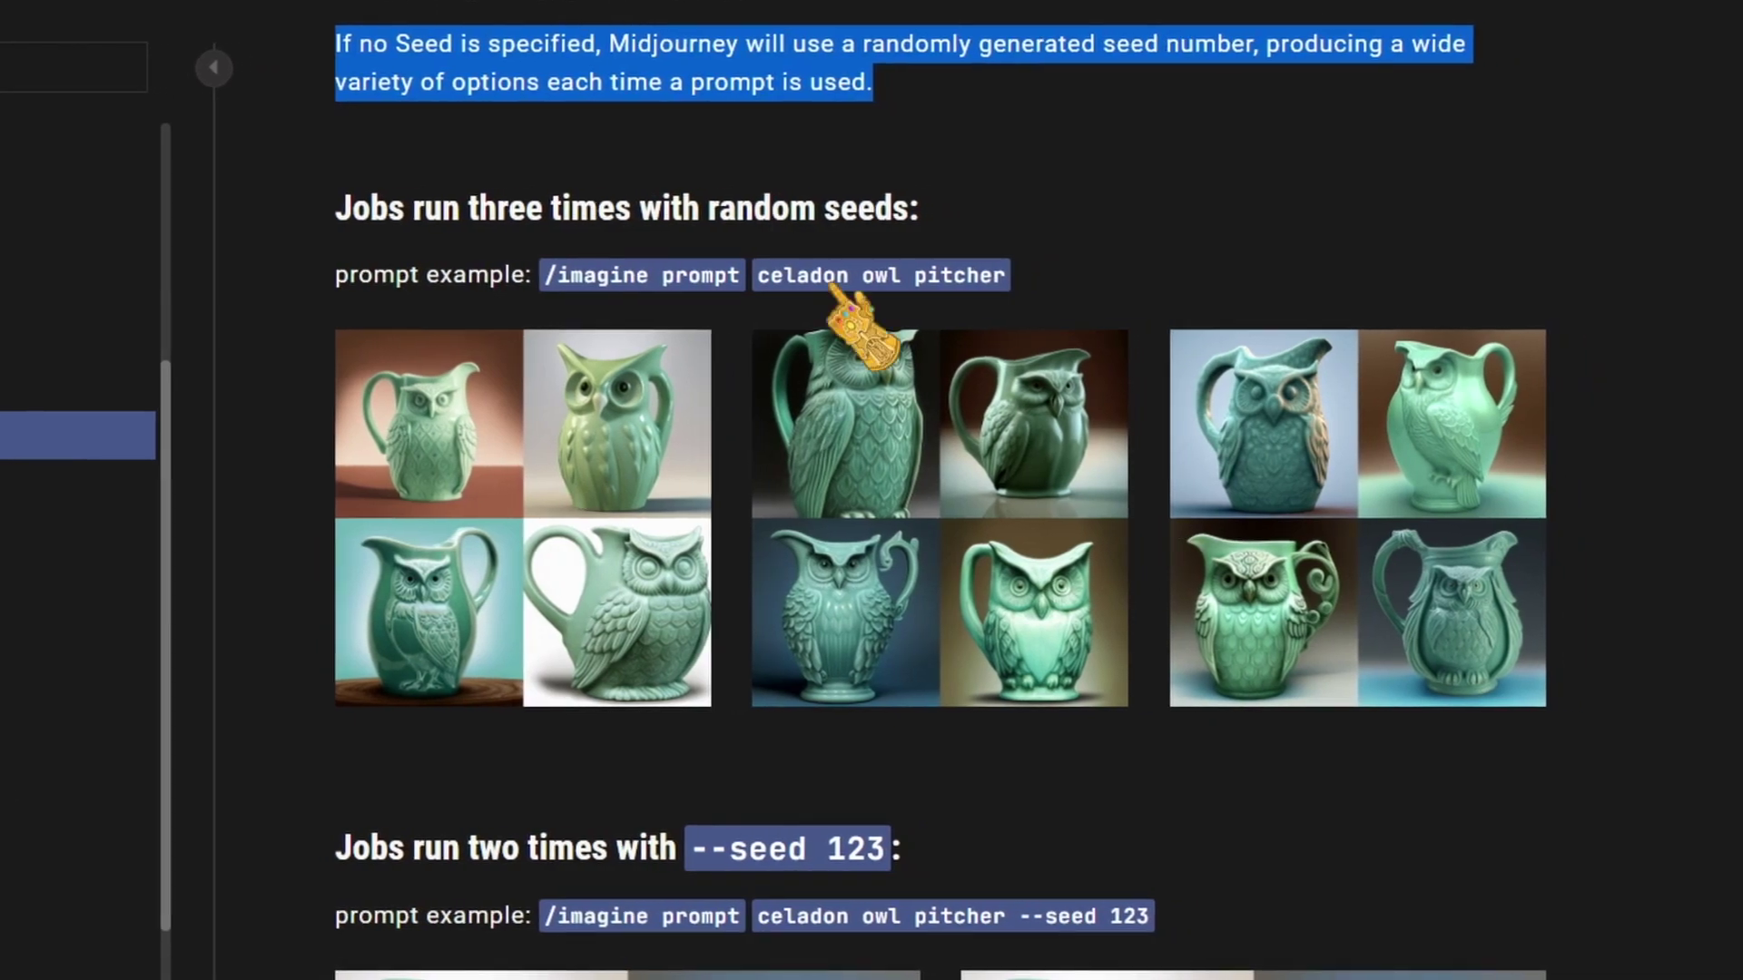
scroll(1514, 413, down, 5)
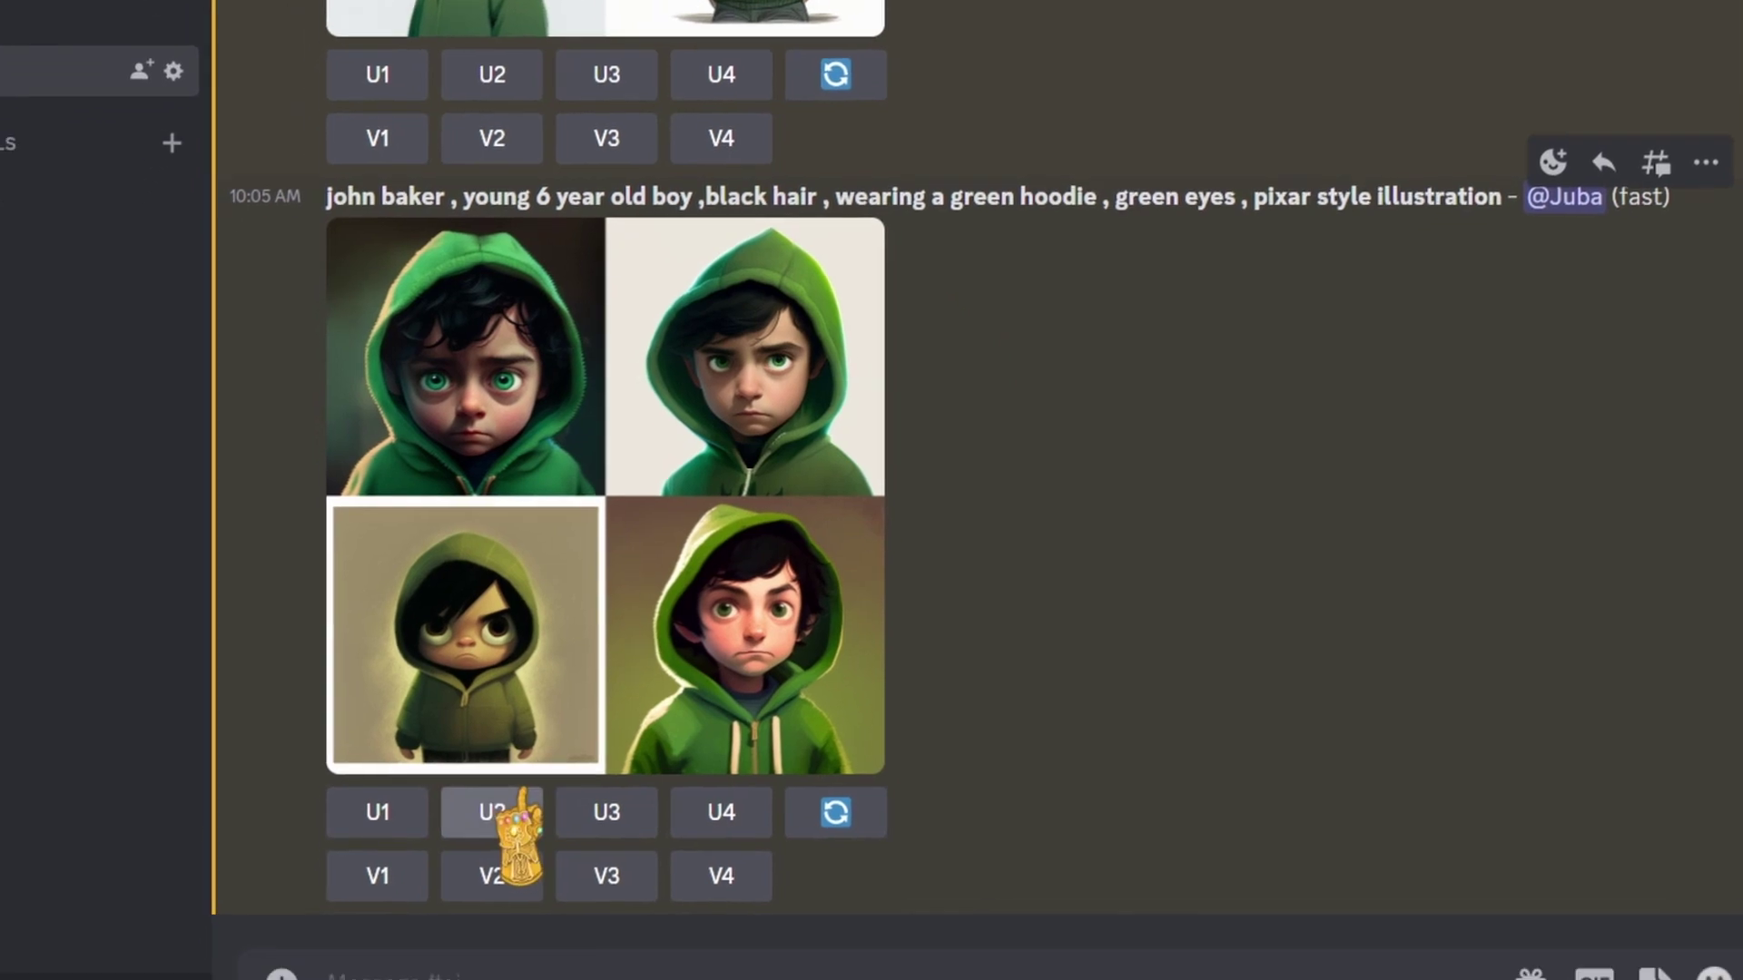
Step: Upscale boy image U2 and copy the upscaled image's link
click(509, 817)
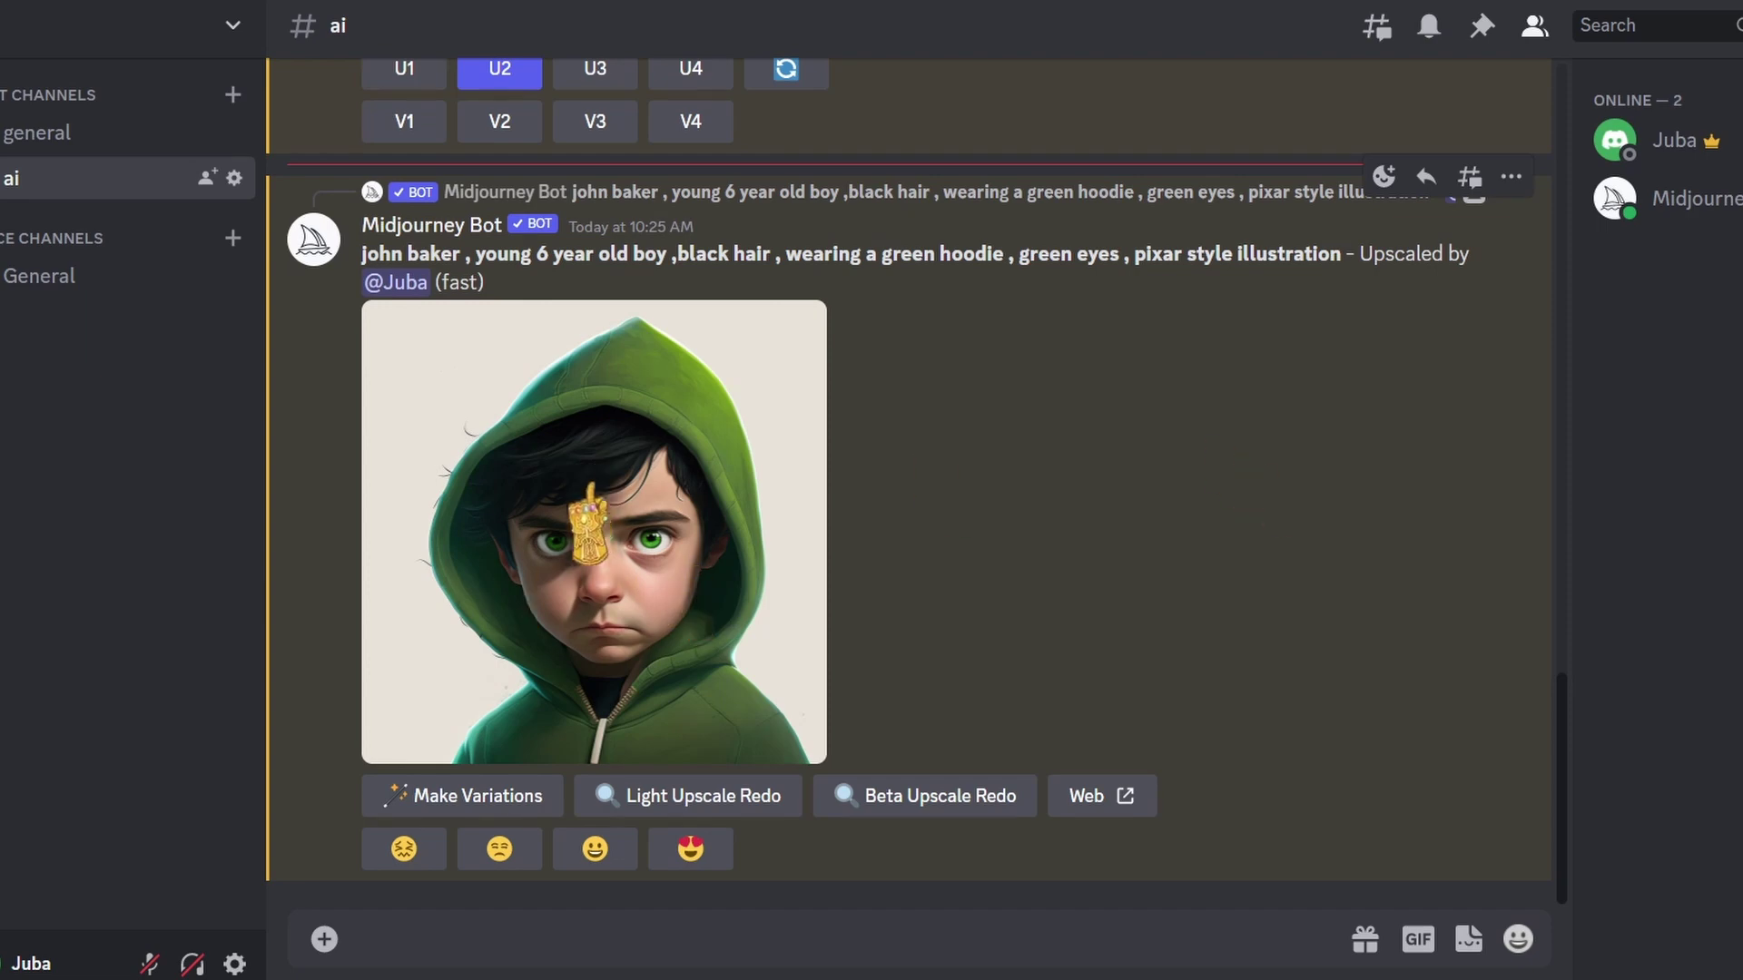
right_click(602, 513)
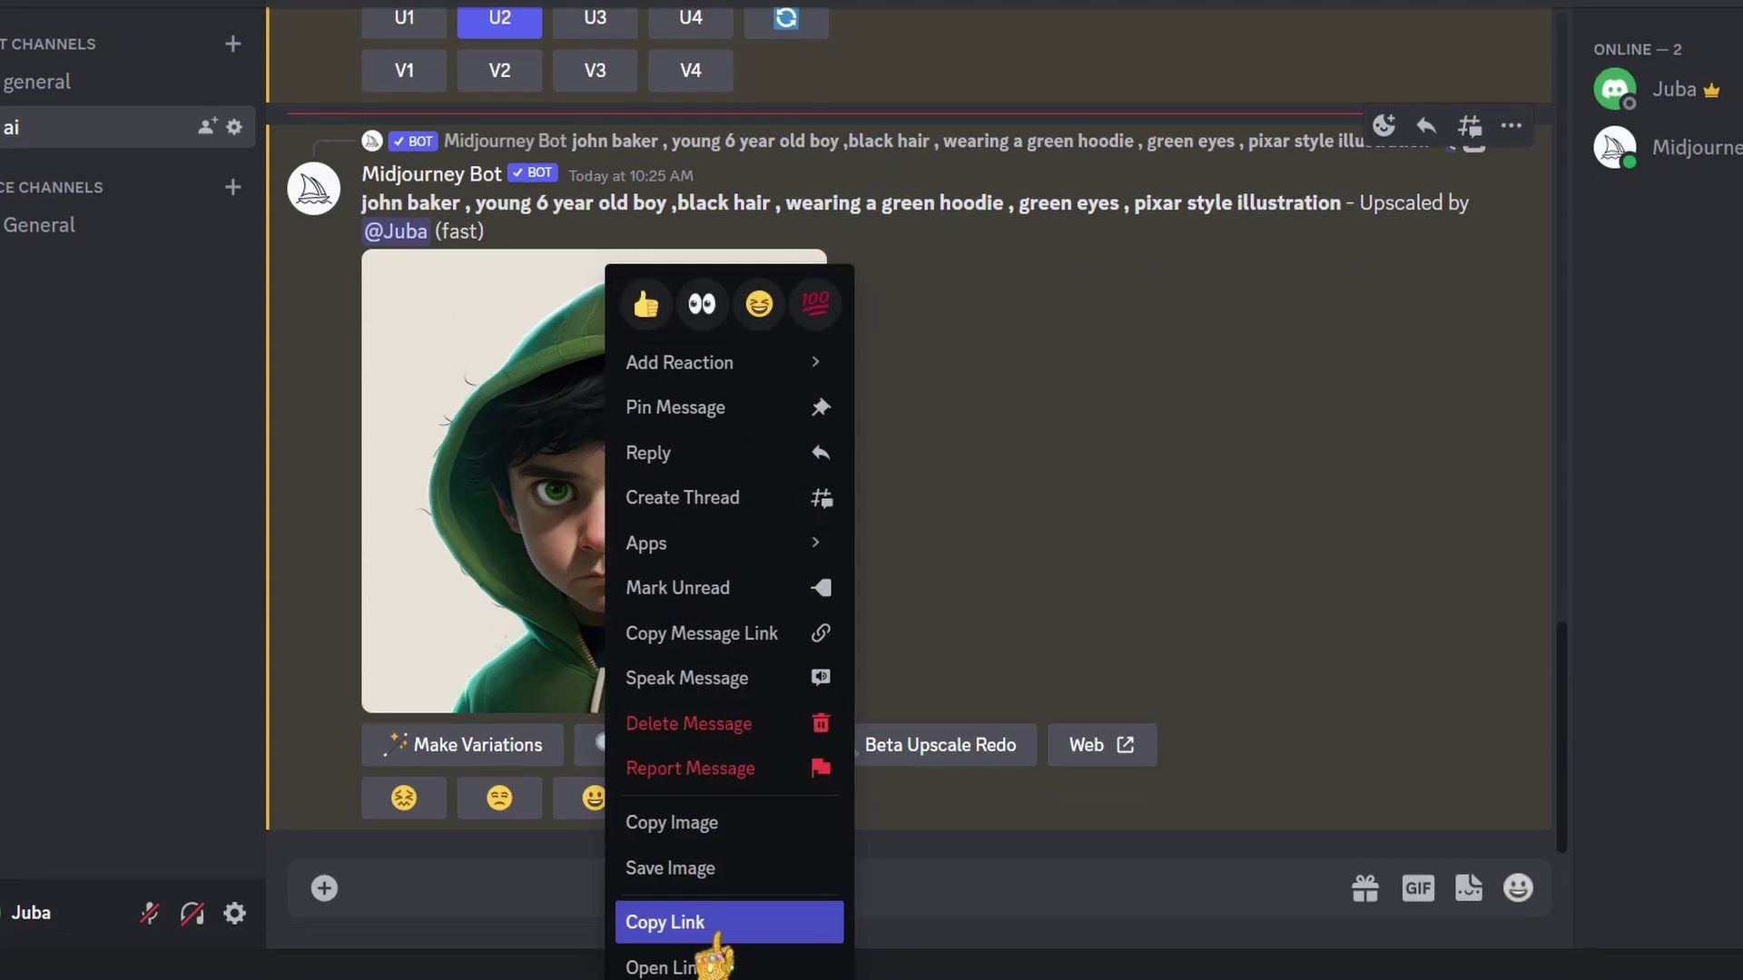
click(672, 978)
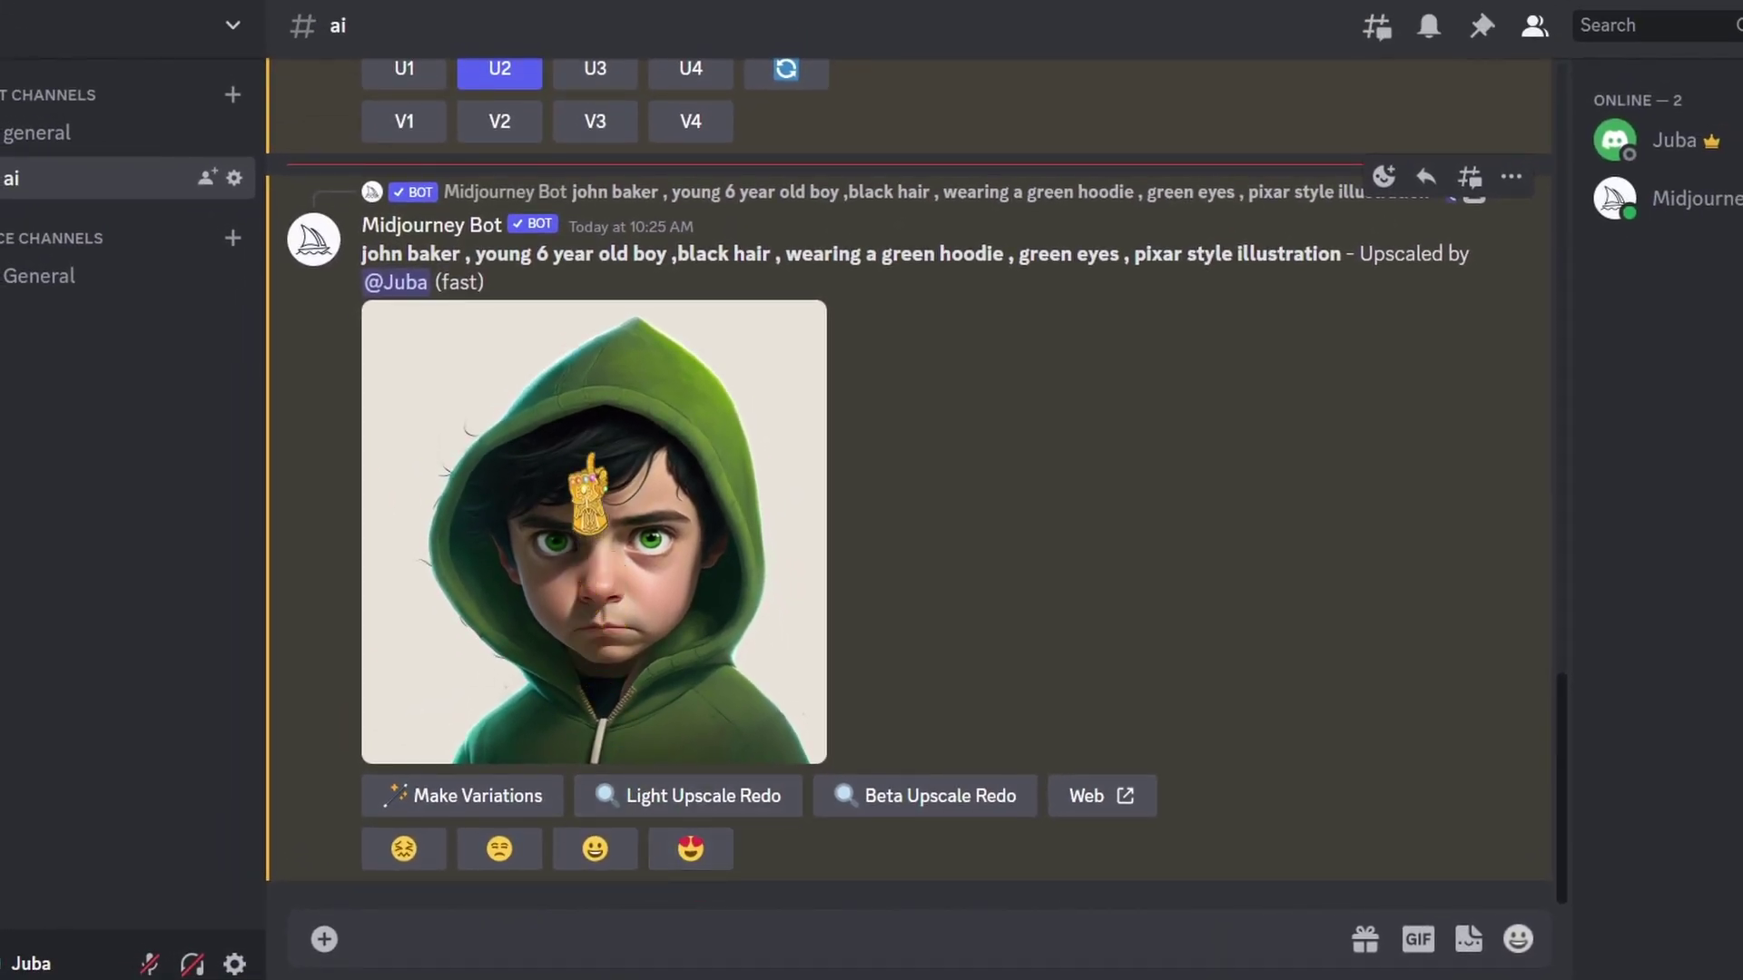
Step: Start an /imagine prompt with the boy image link followed by his original description
text(/)
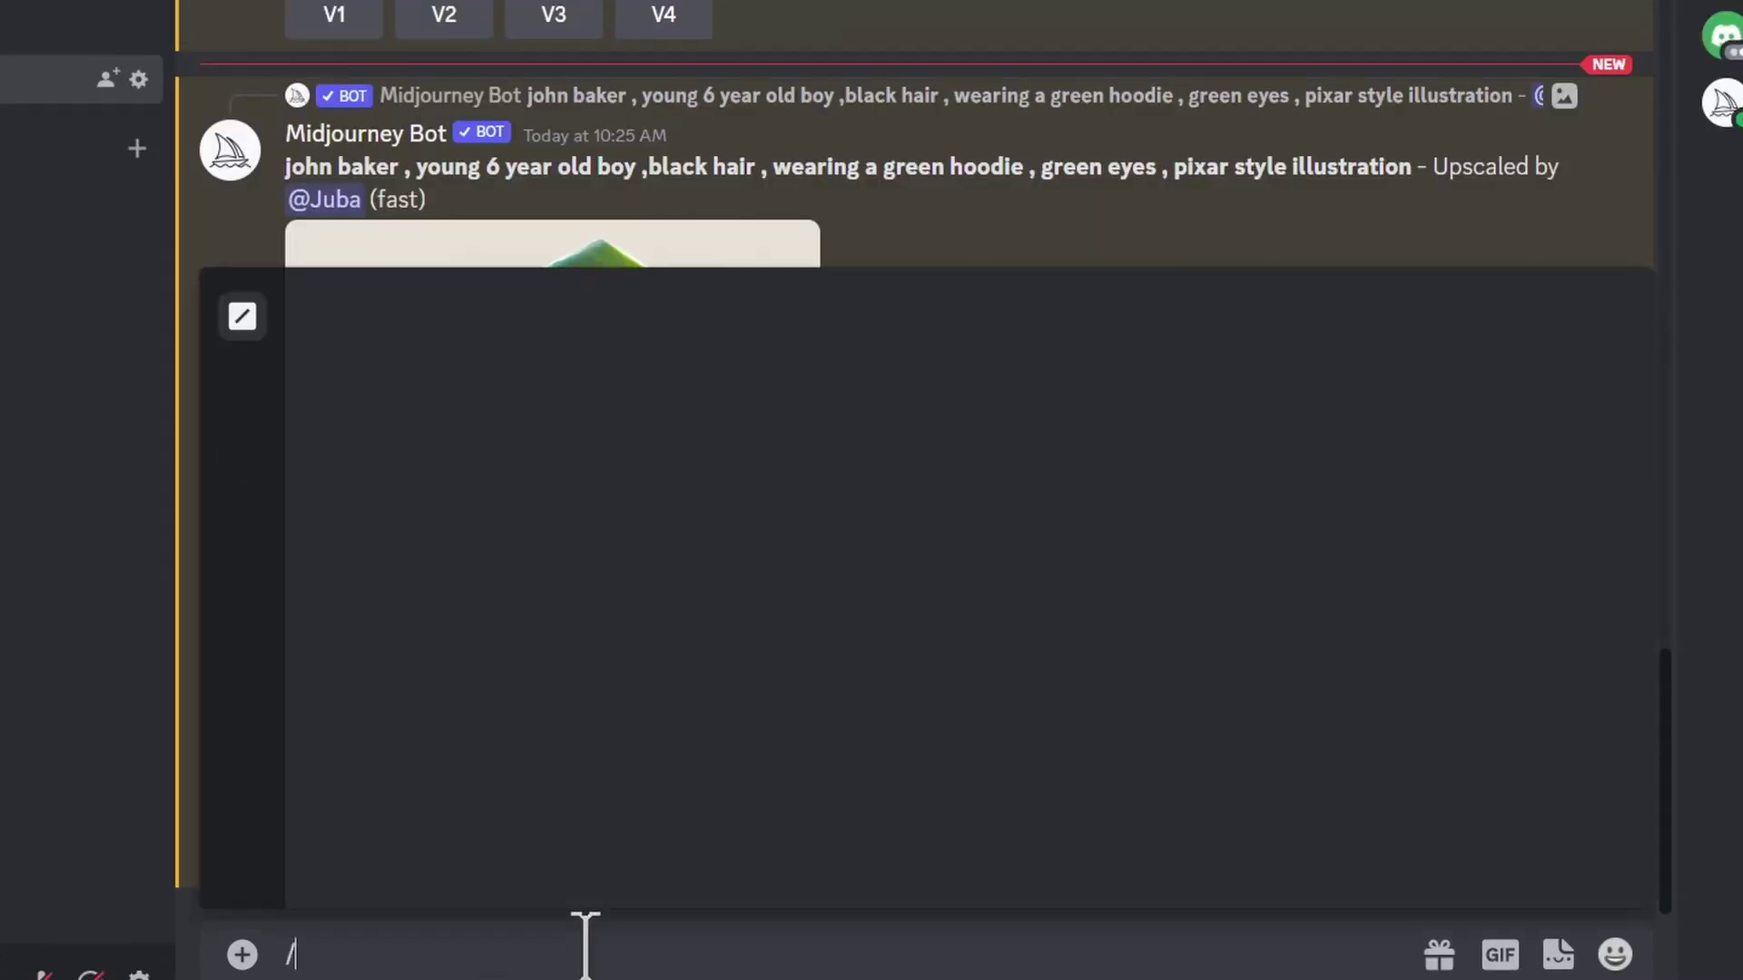
key(Tab)
key(ctrl+v)
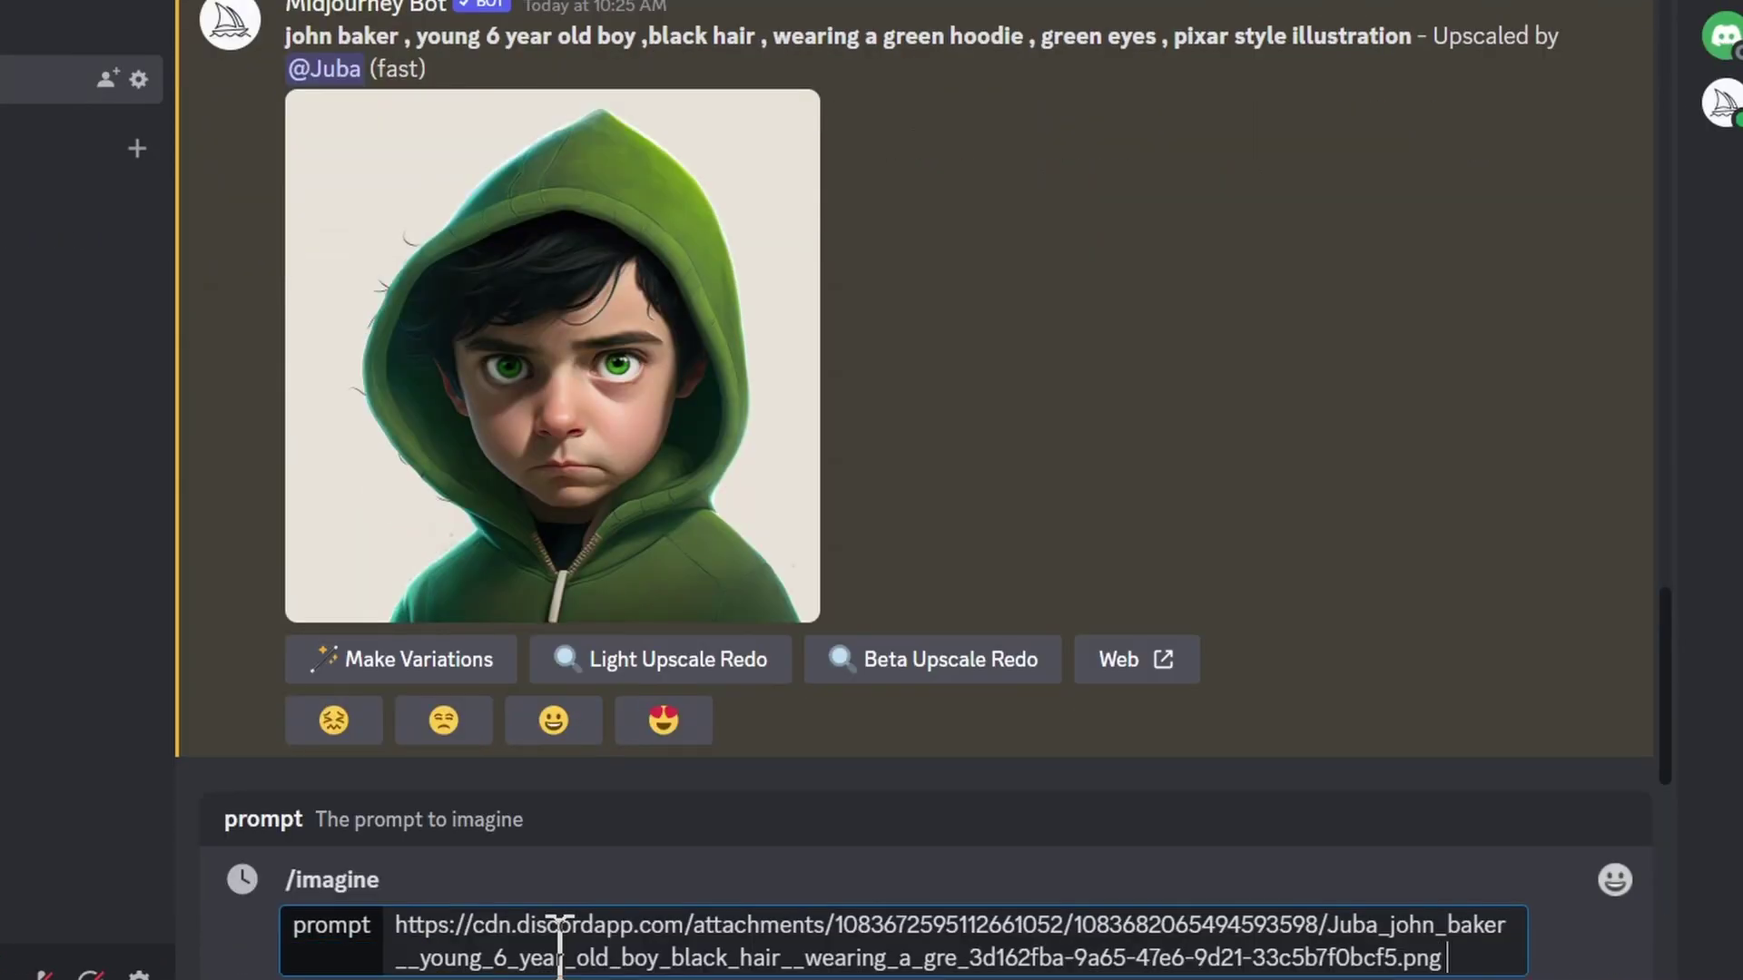
scroll(281, 354, up, 3)
drag(283, 292, 1408, 292)
key(ctrl+c)
click(1463, 953)
key(ctrl+v)
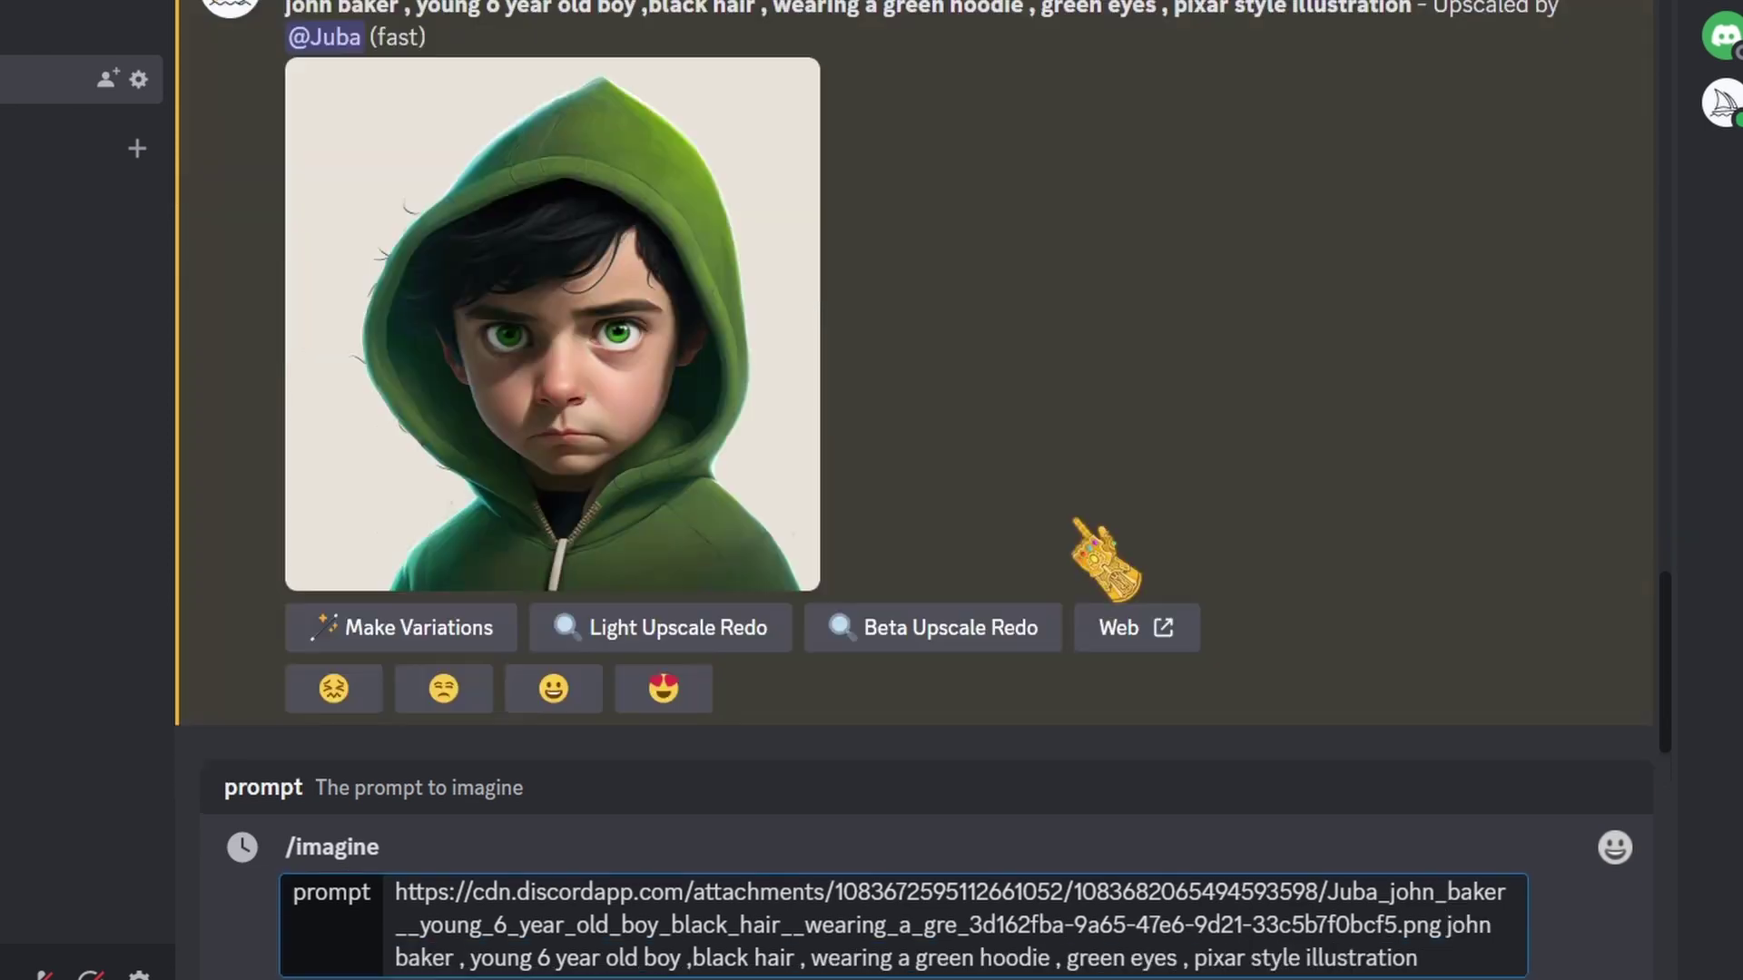
scroll(1071, 519, up, 3)
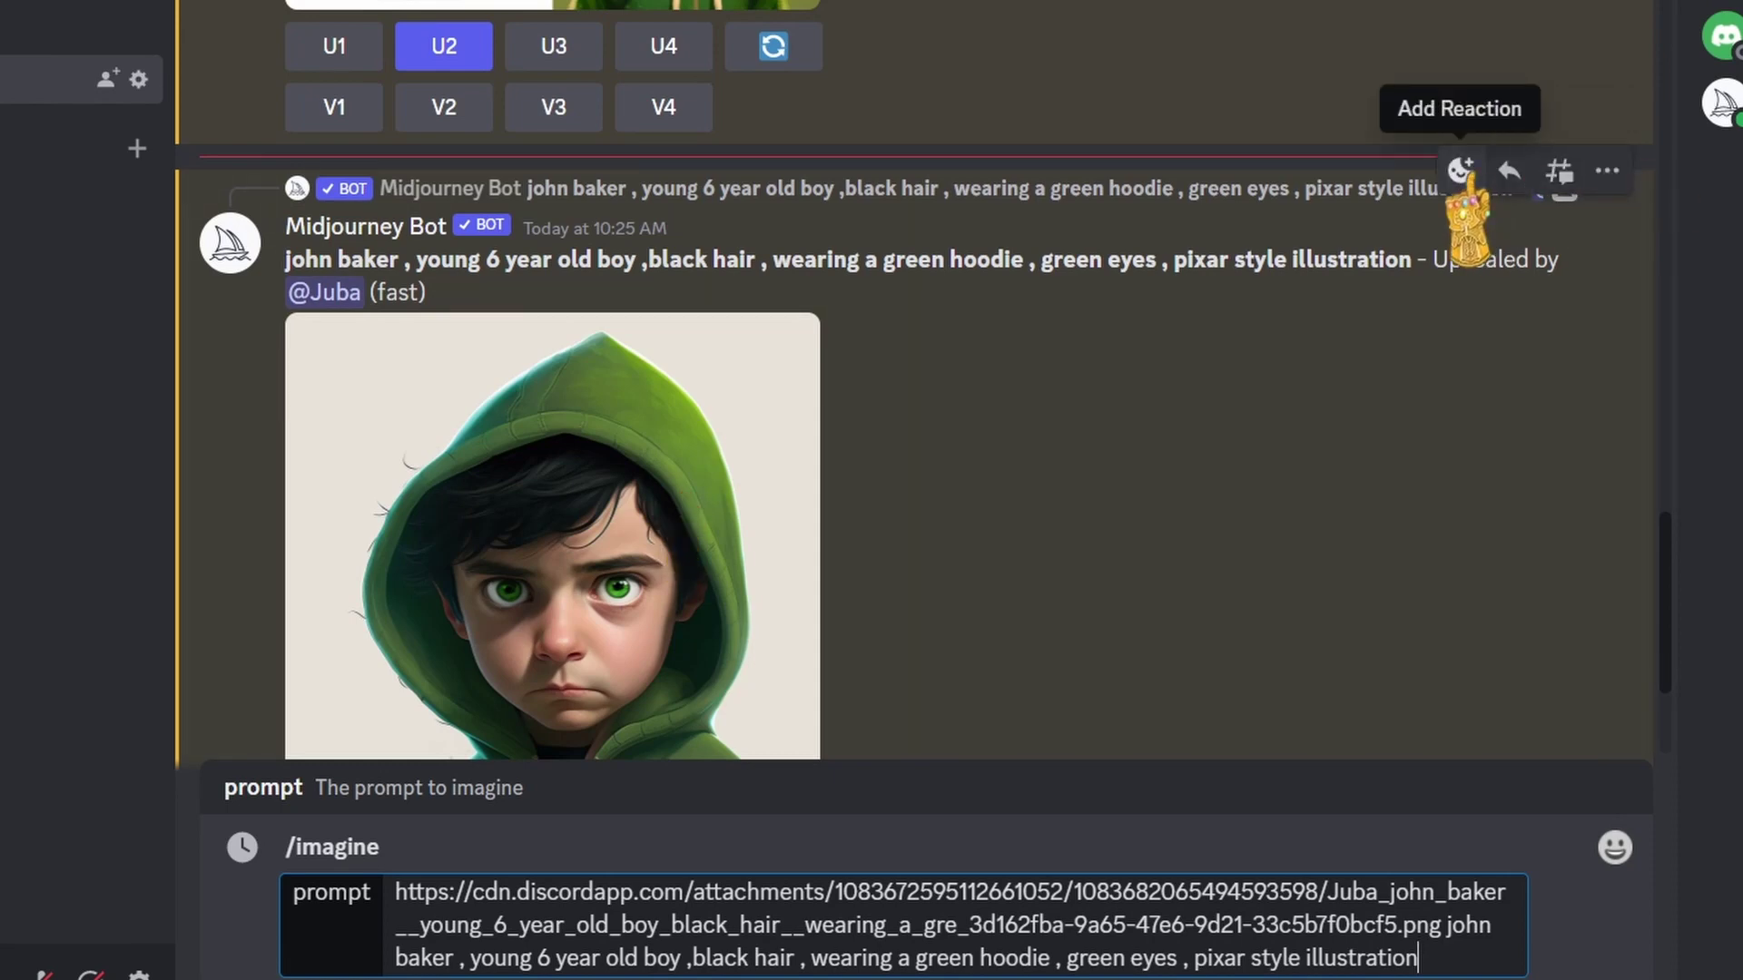
click(1461, 172)
scroll(1180, 154, up, 3)
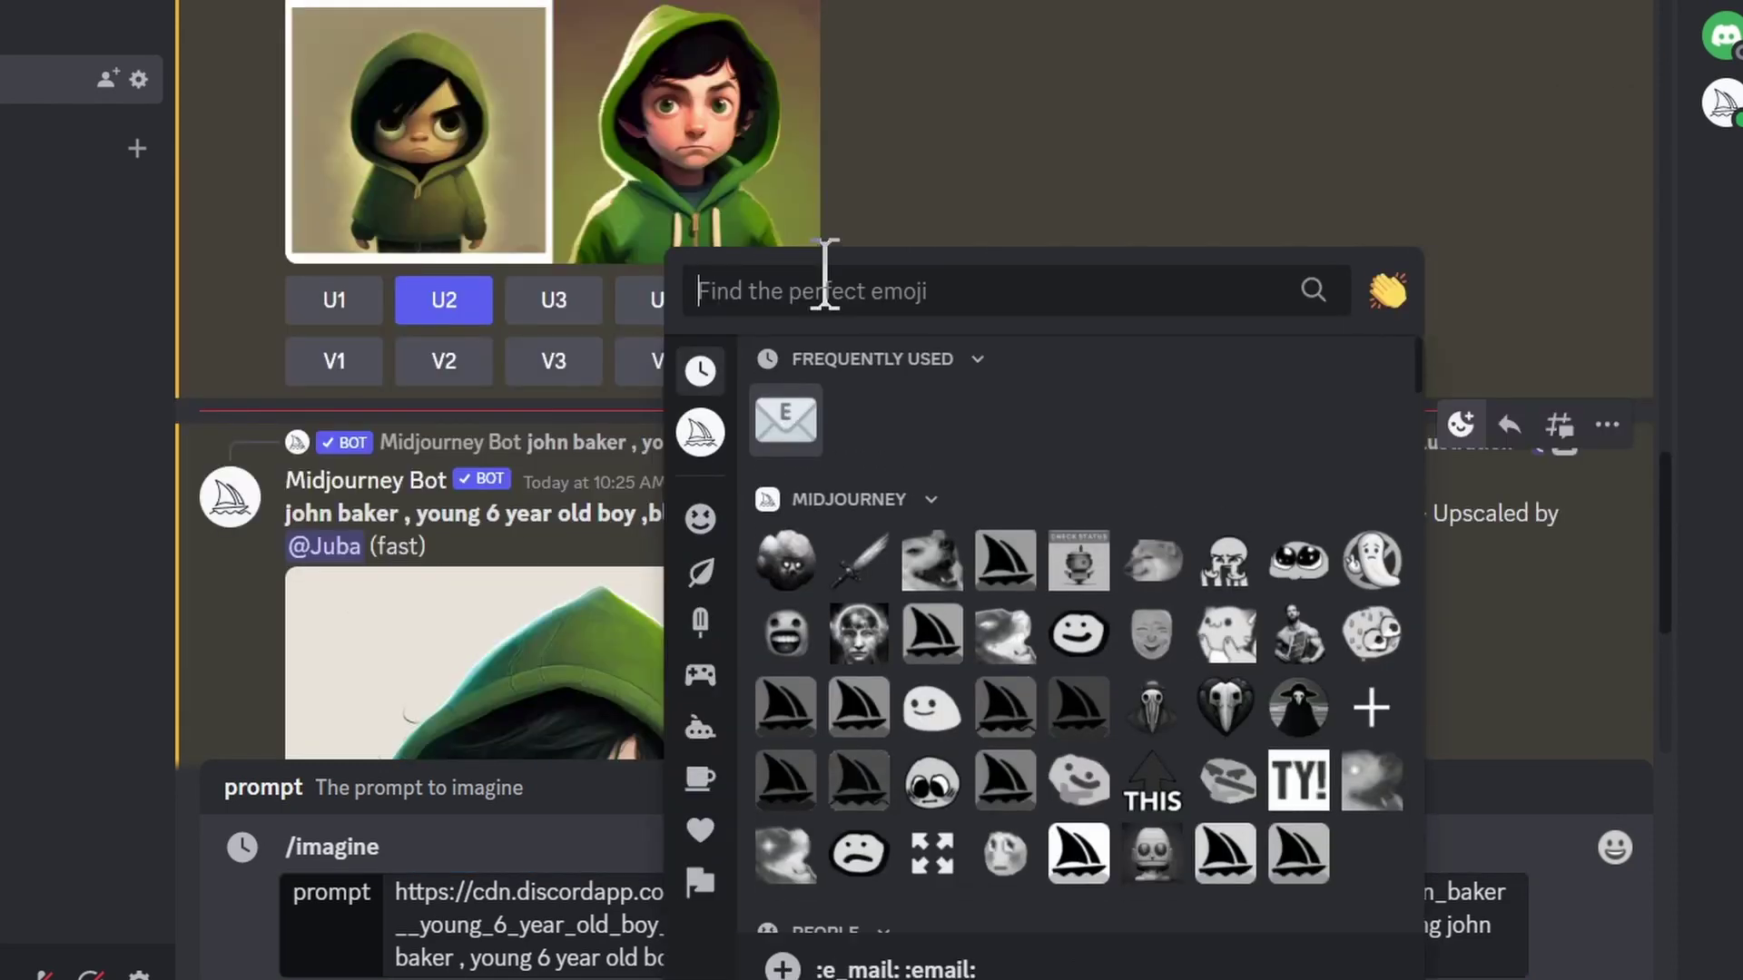
text(:enve)
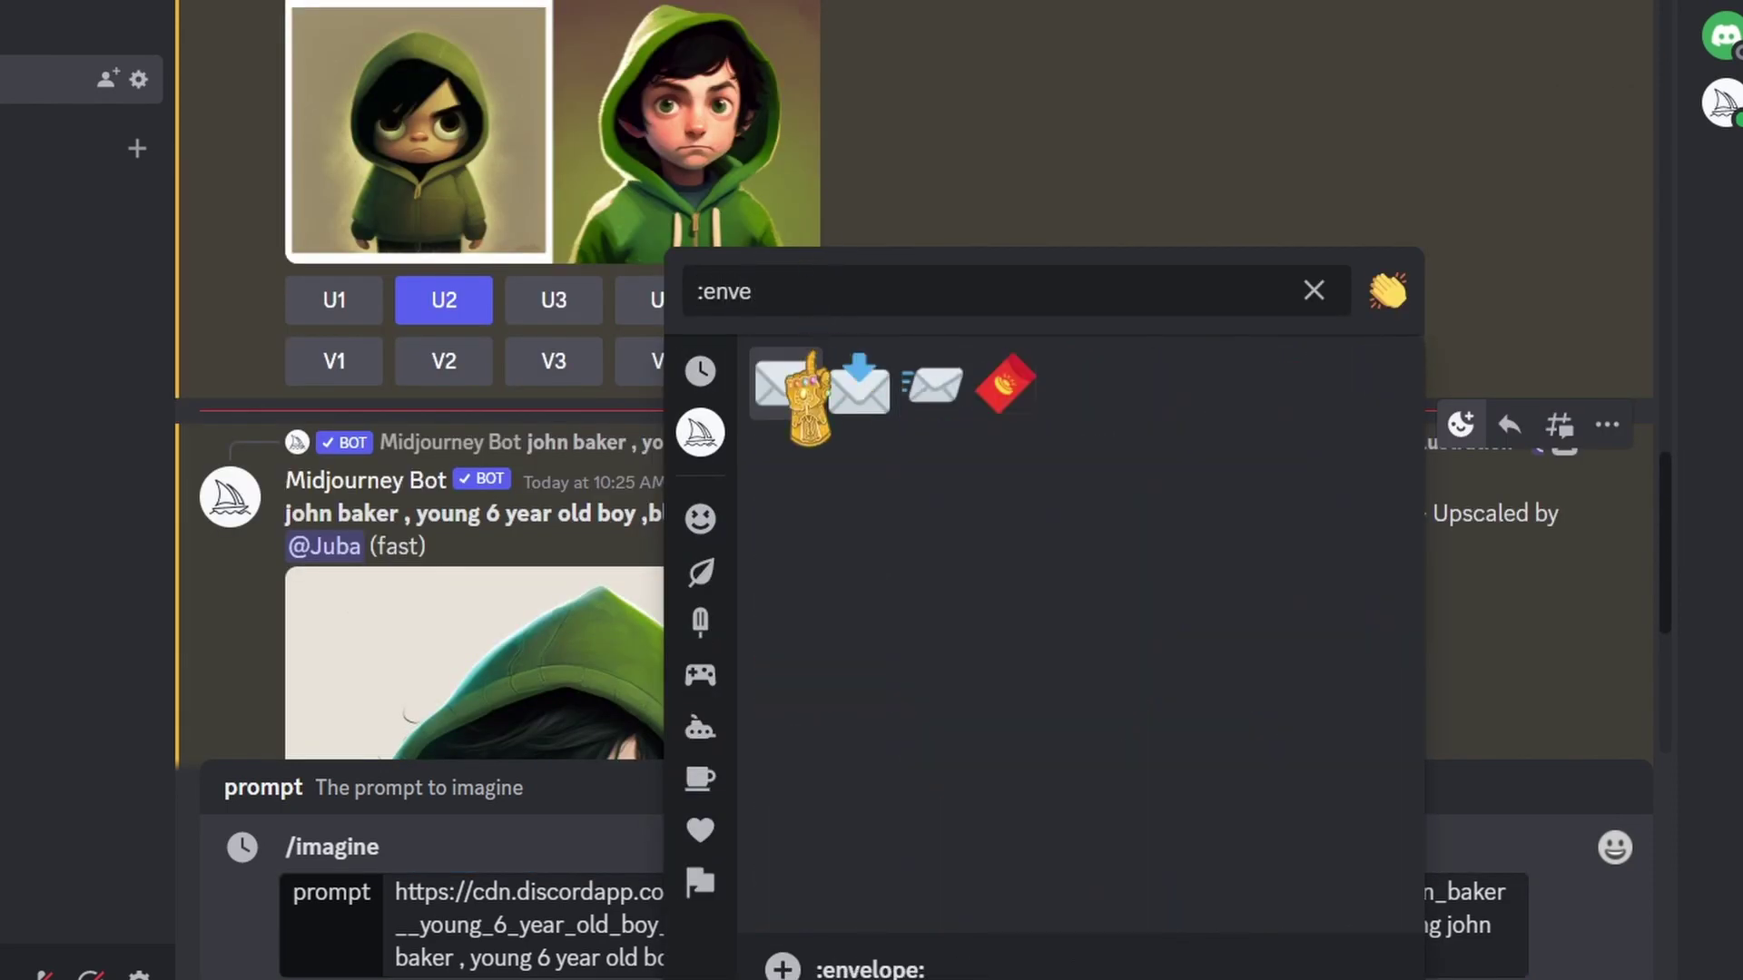
click(786, 381)
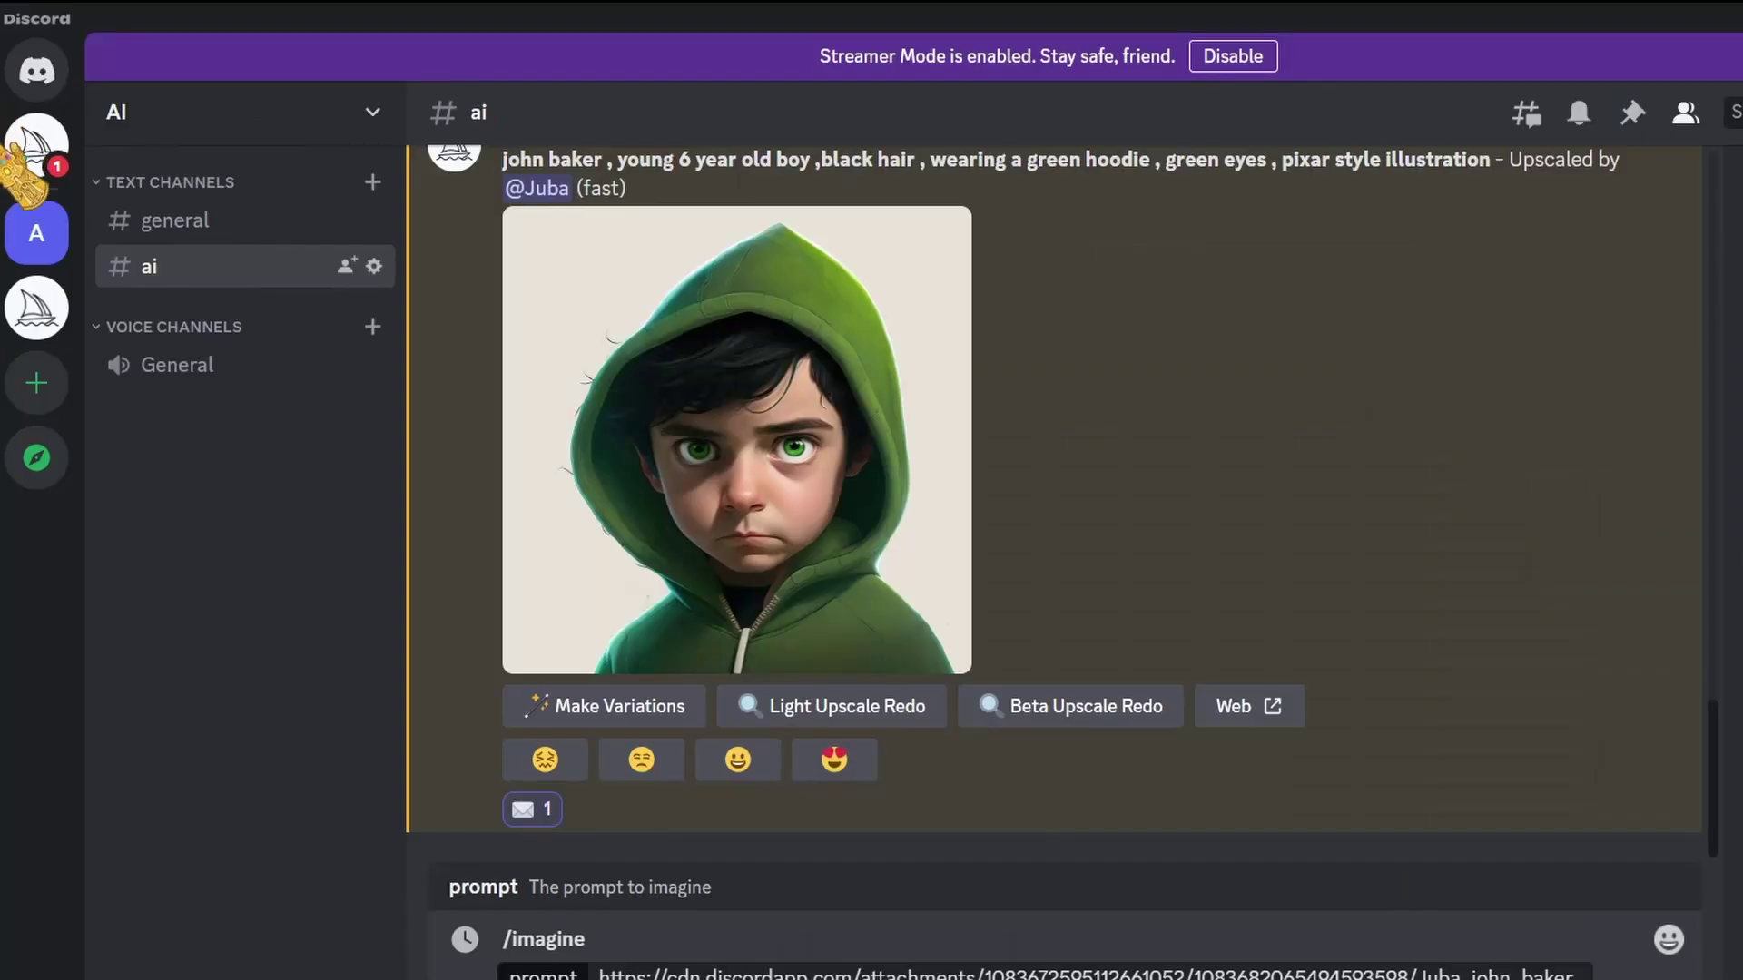
click(35, 150)
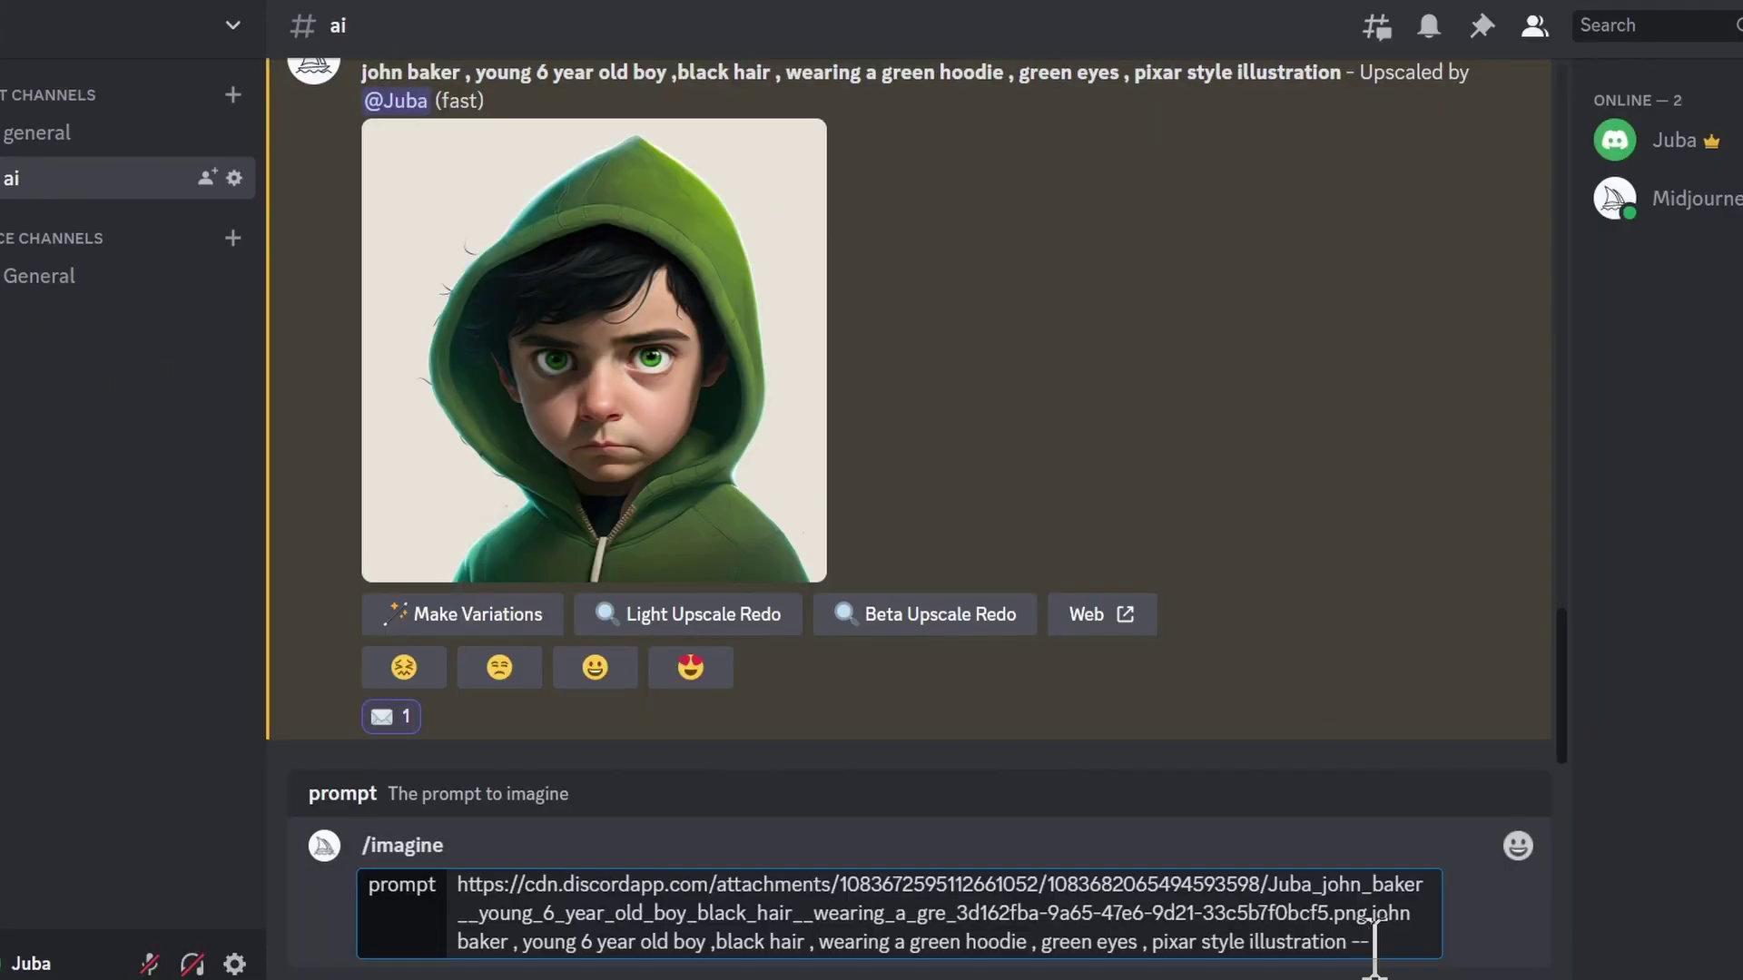
text(seed)
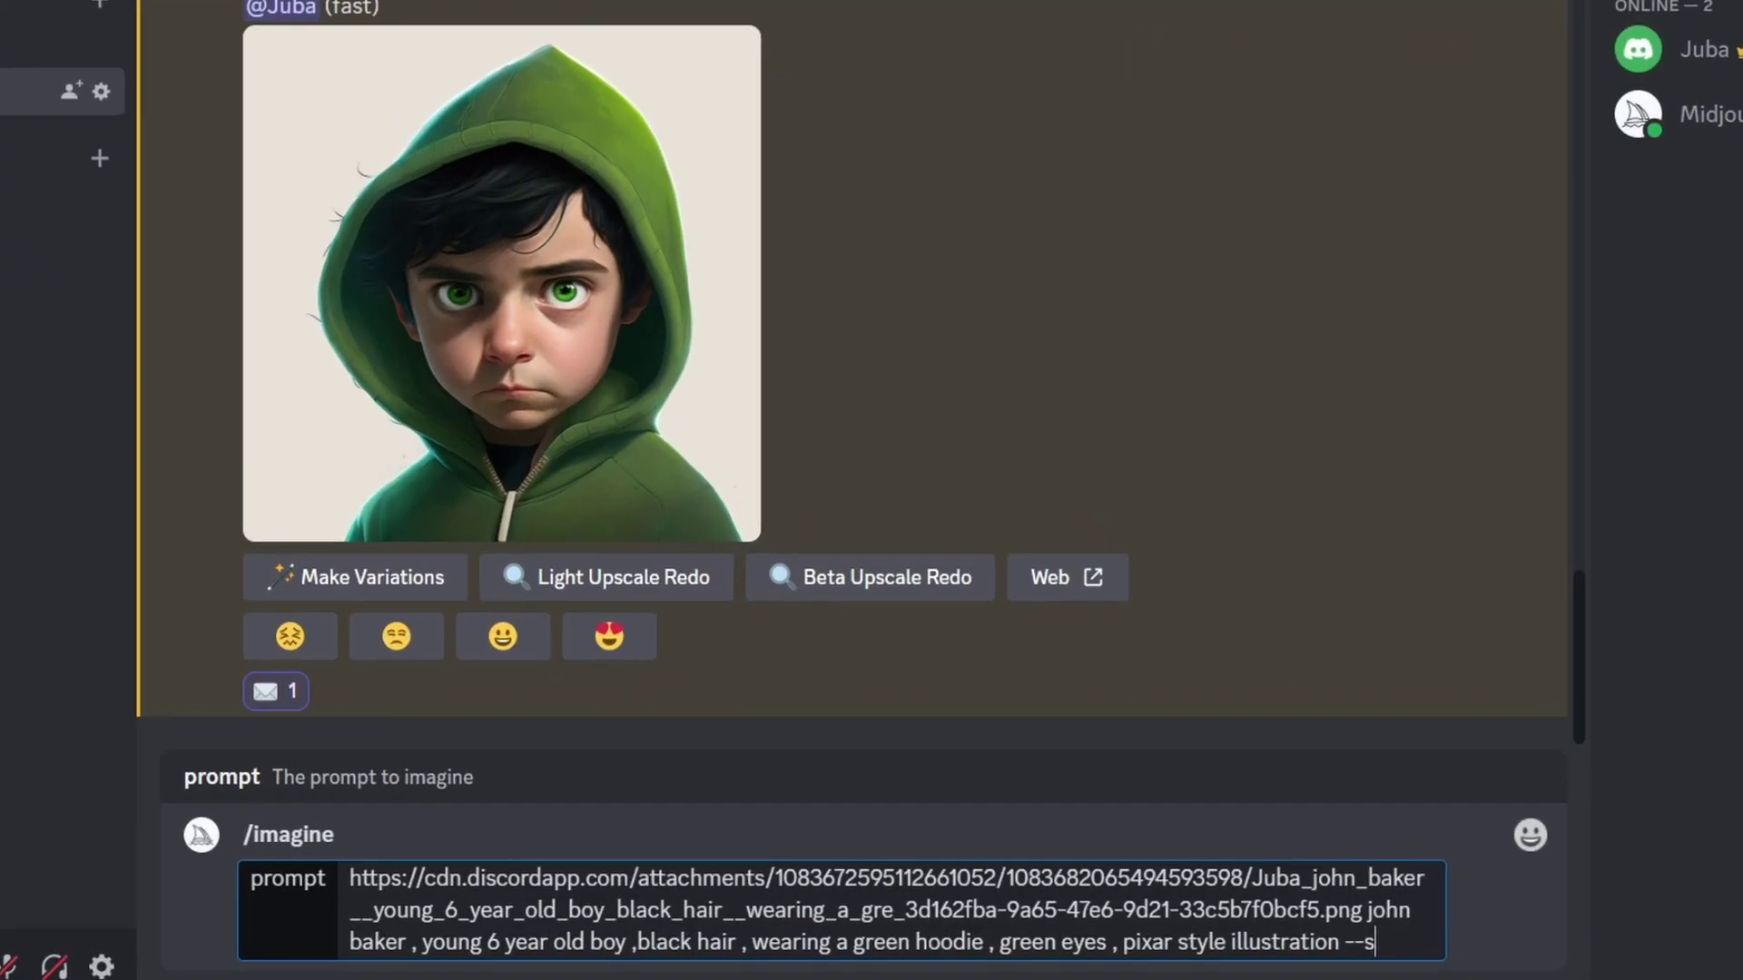
key(ctrl+v)
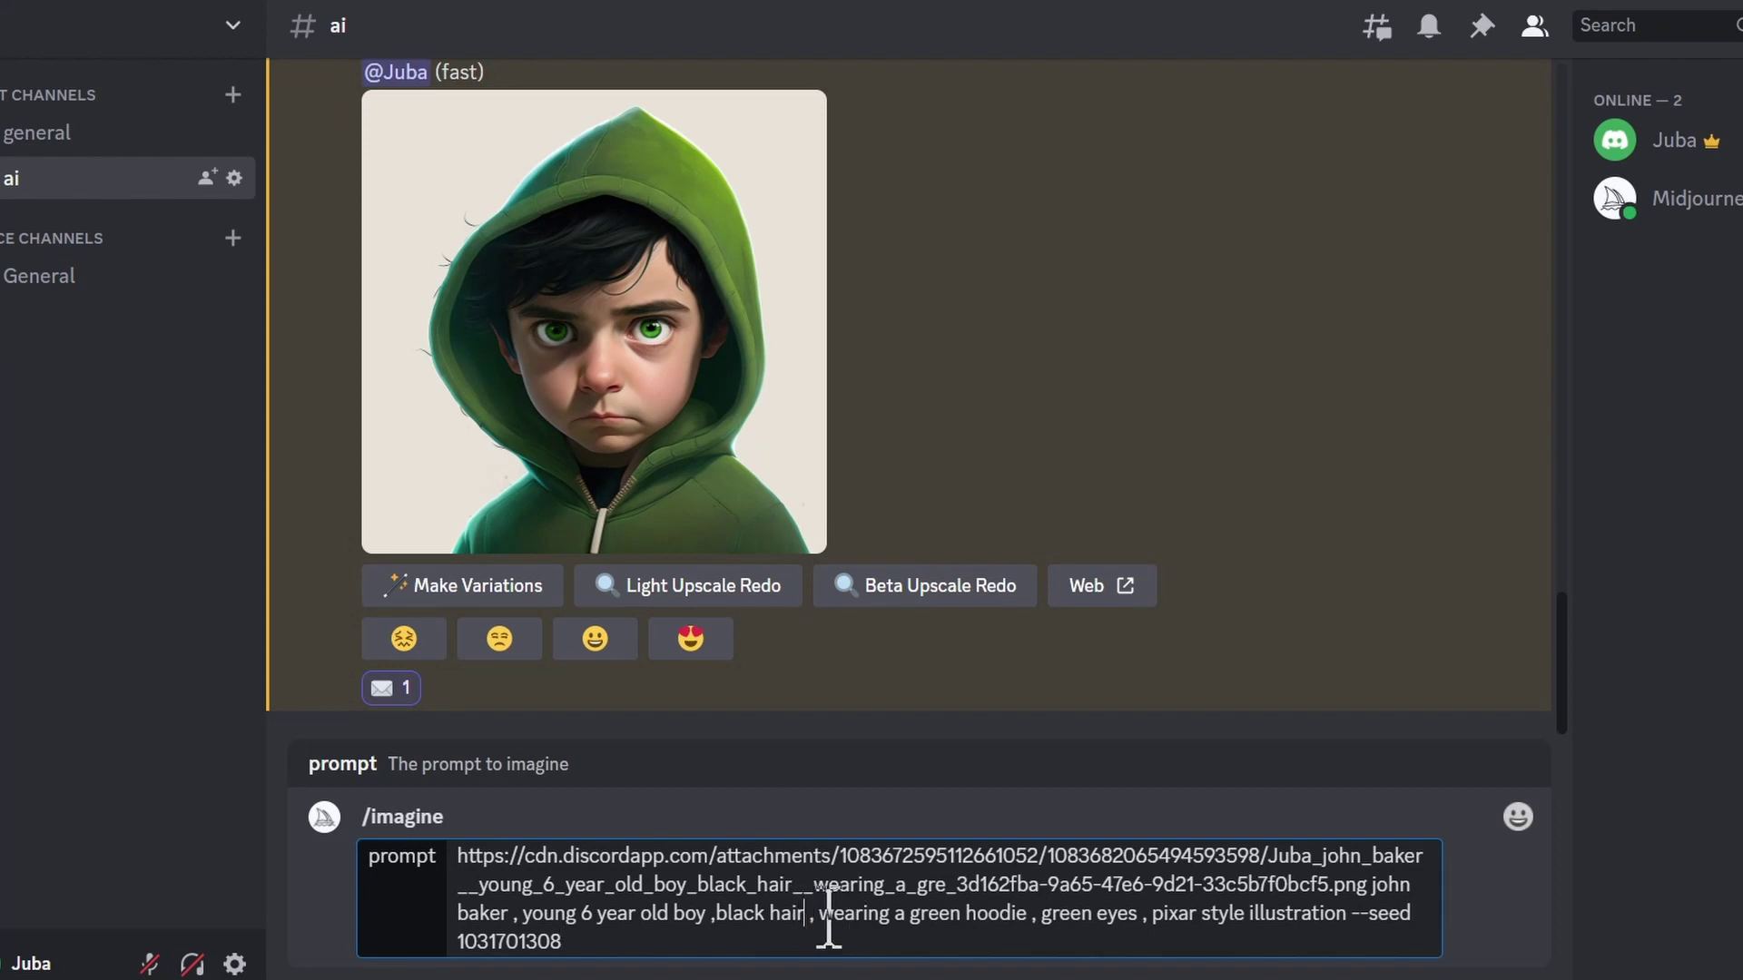
text(playing with )
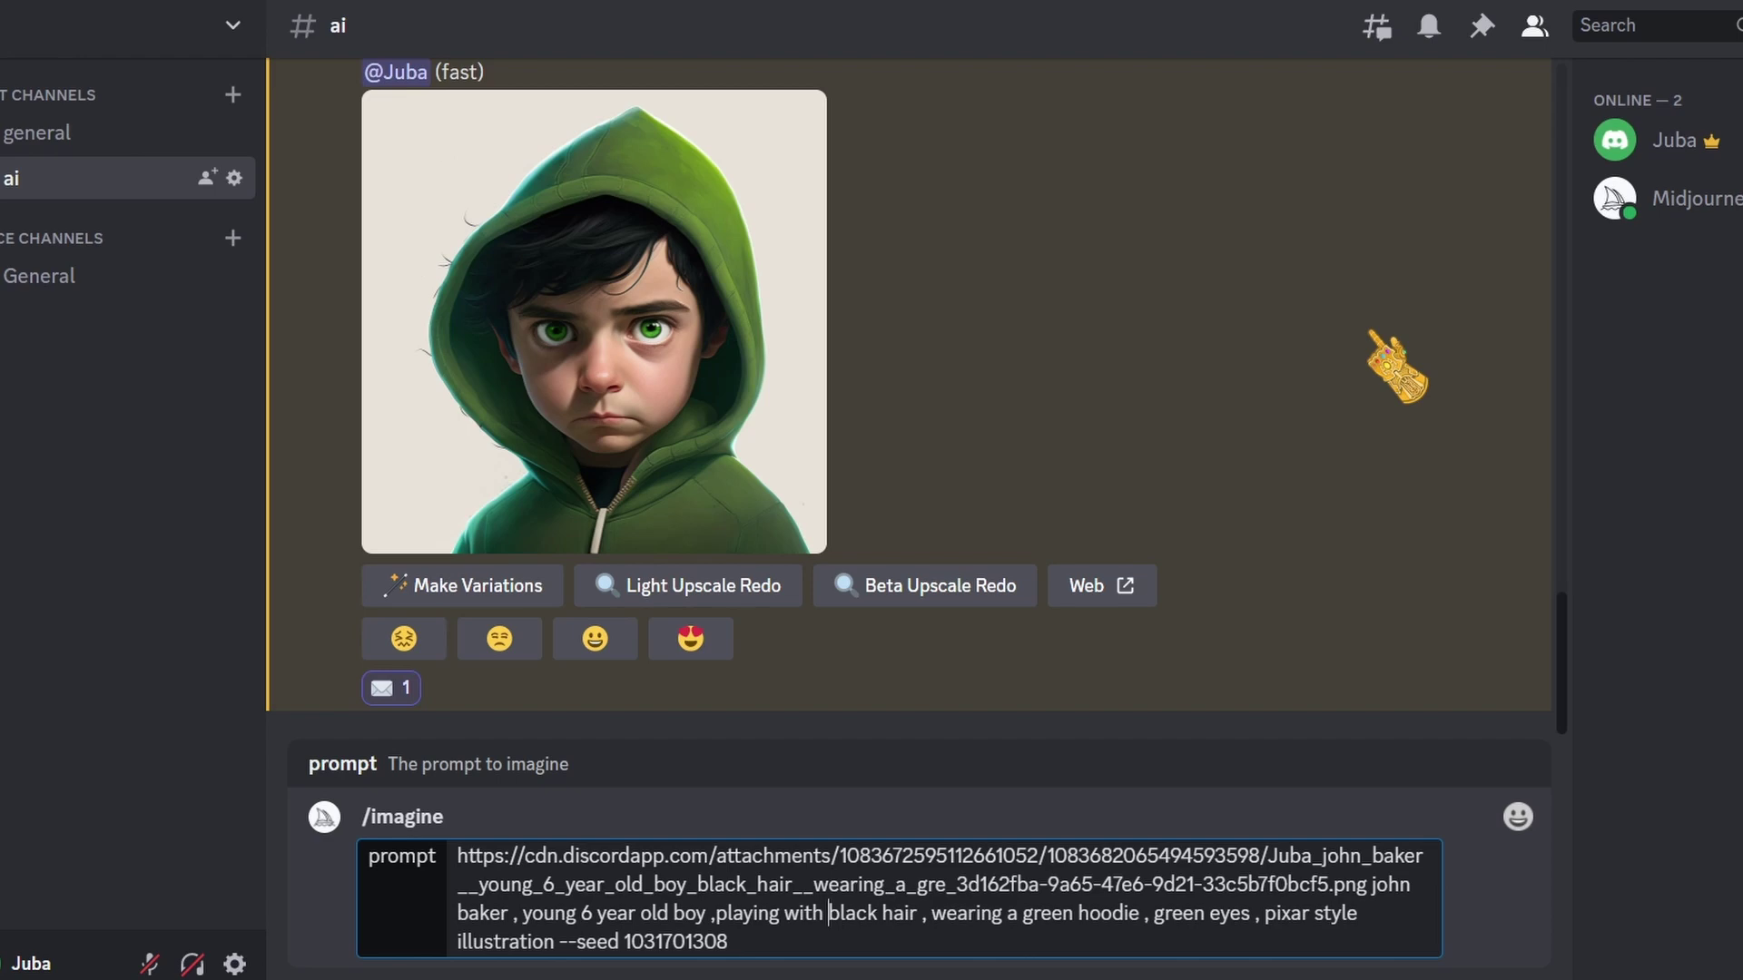
text(the car toy ,)
key(Return)
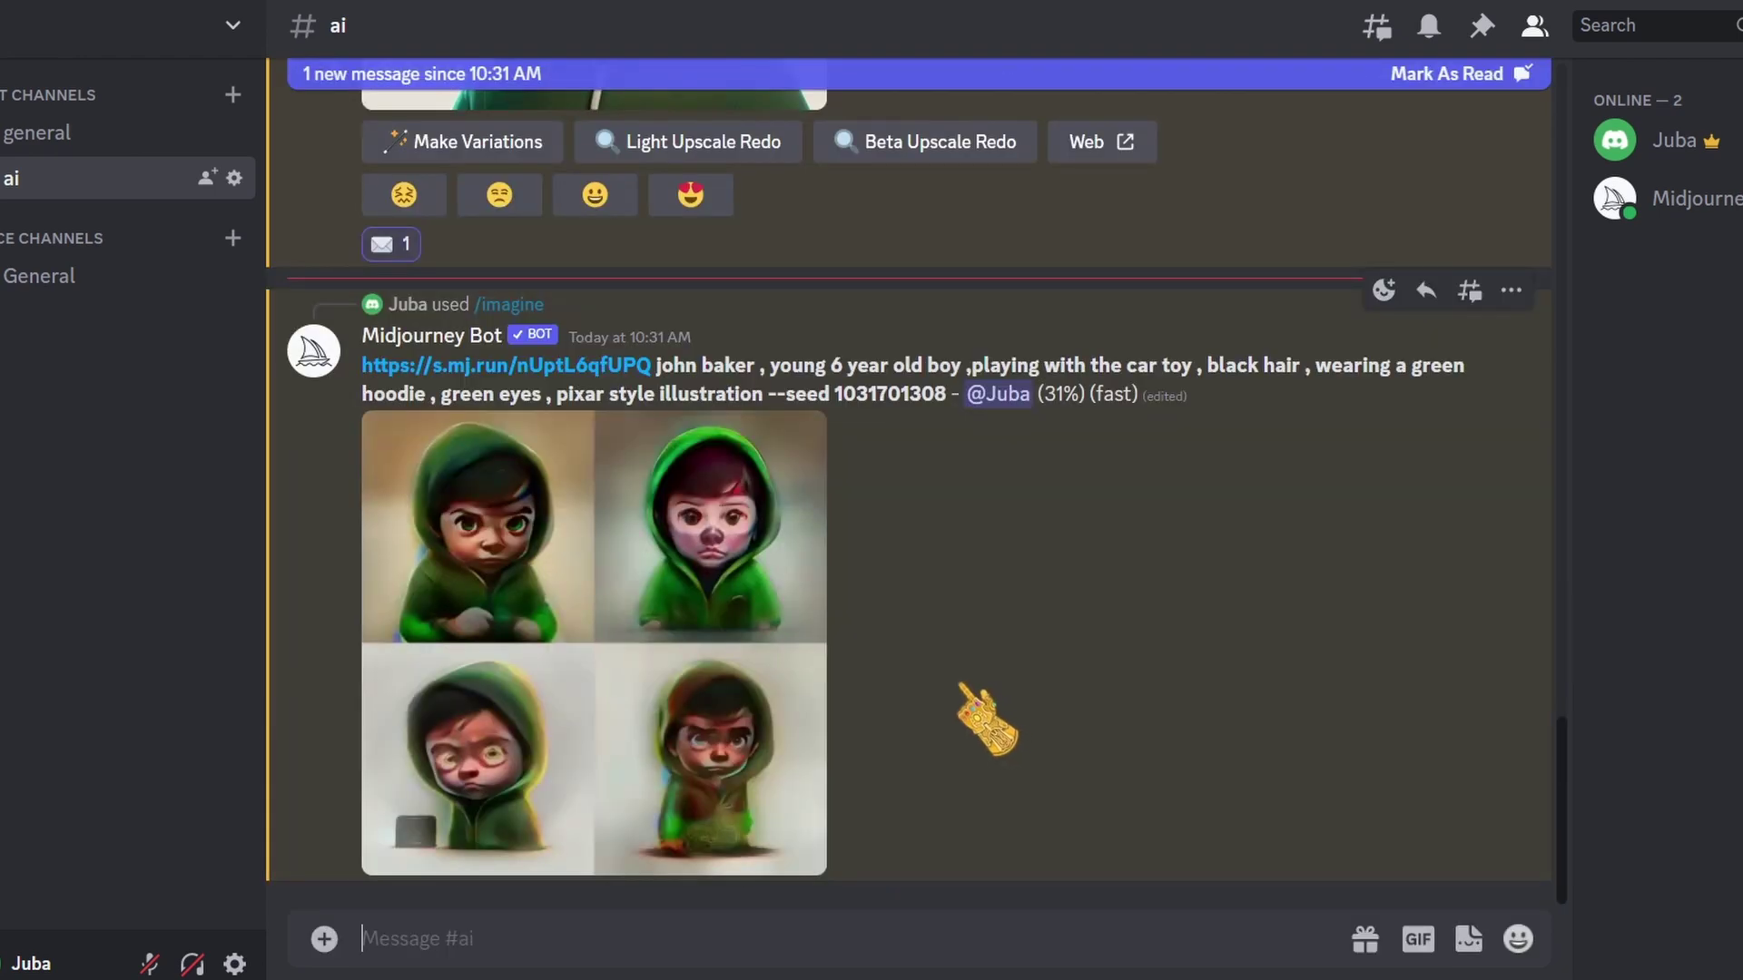
Step: Check the car-toy grid, then resend the prompt with 'holding a book' replacing 'playing with the car toy'
click(758, 703)
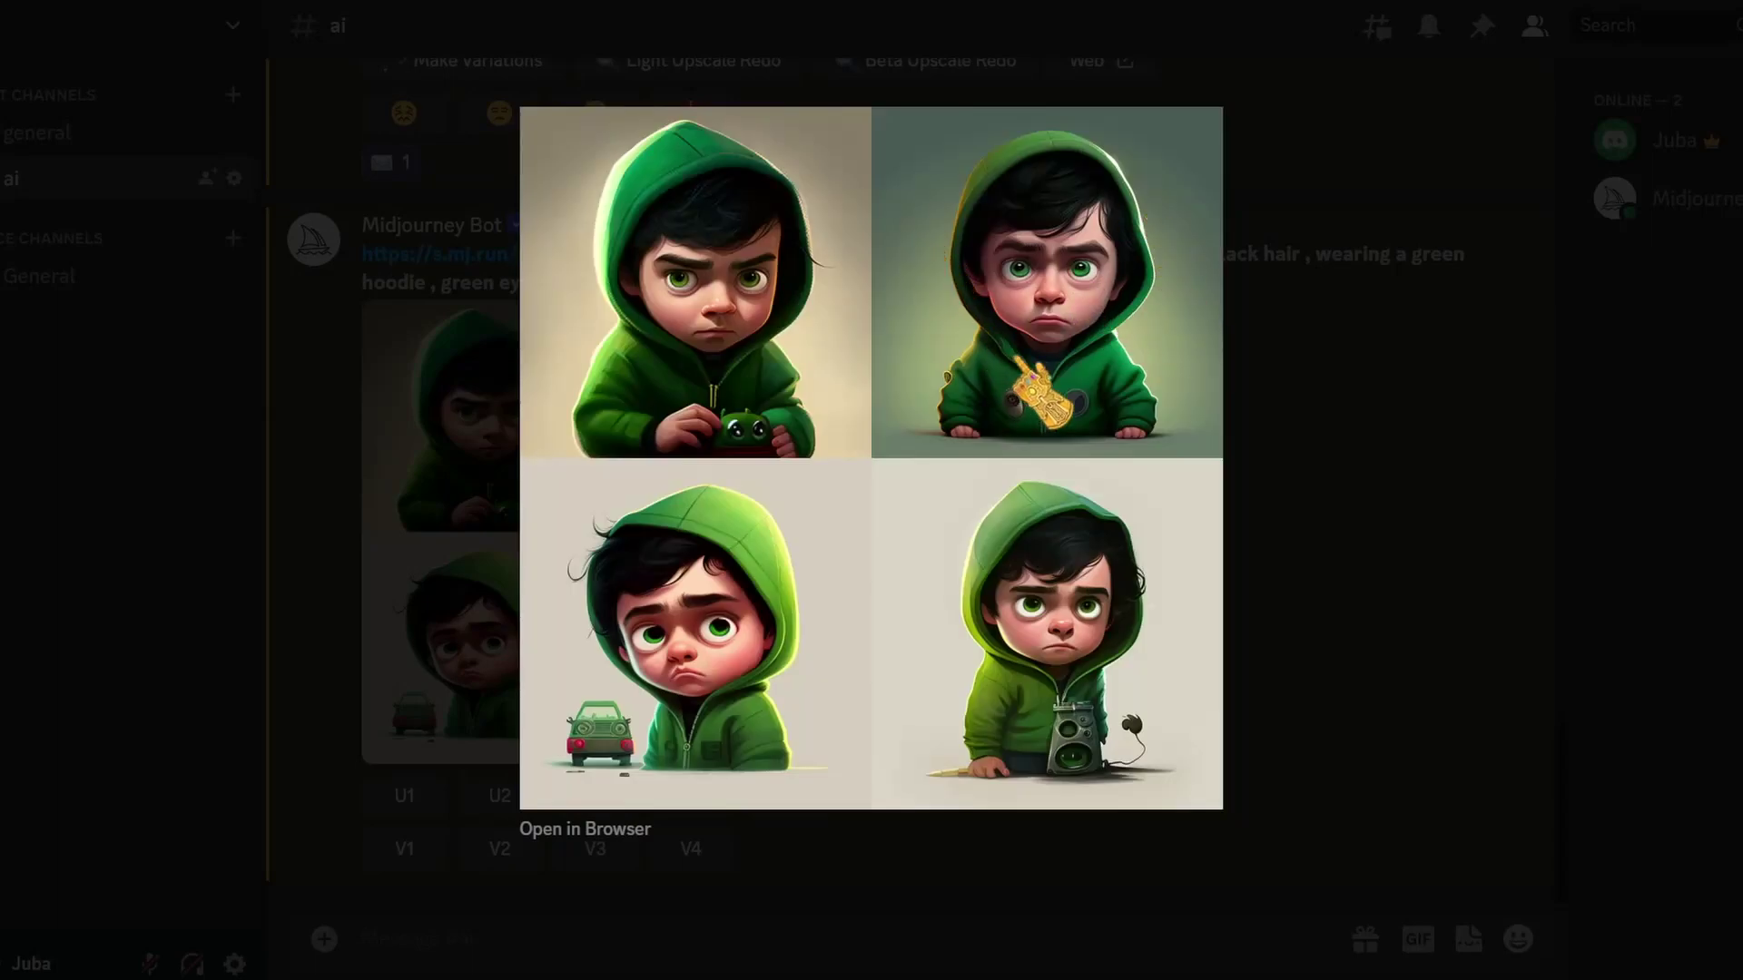
key(Escape)
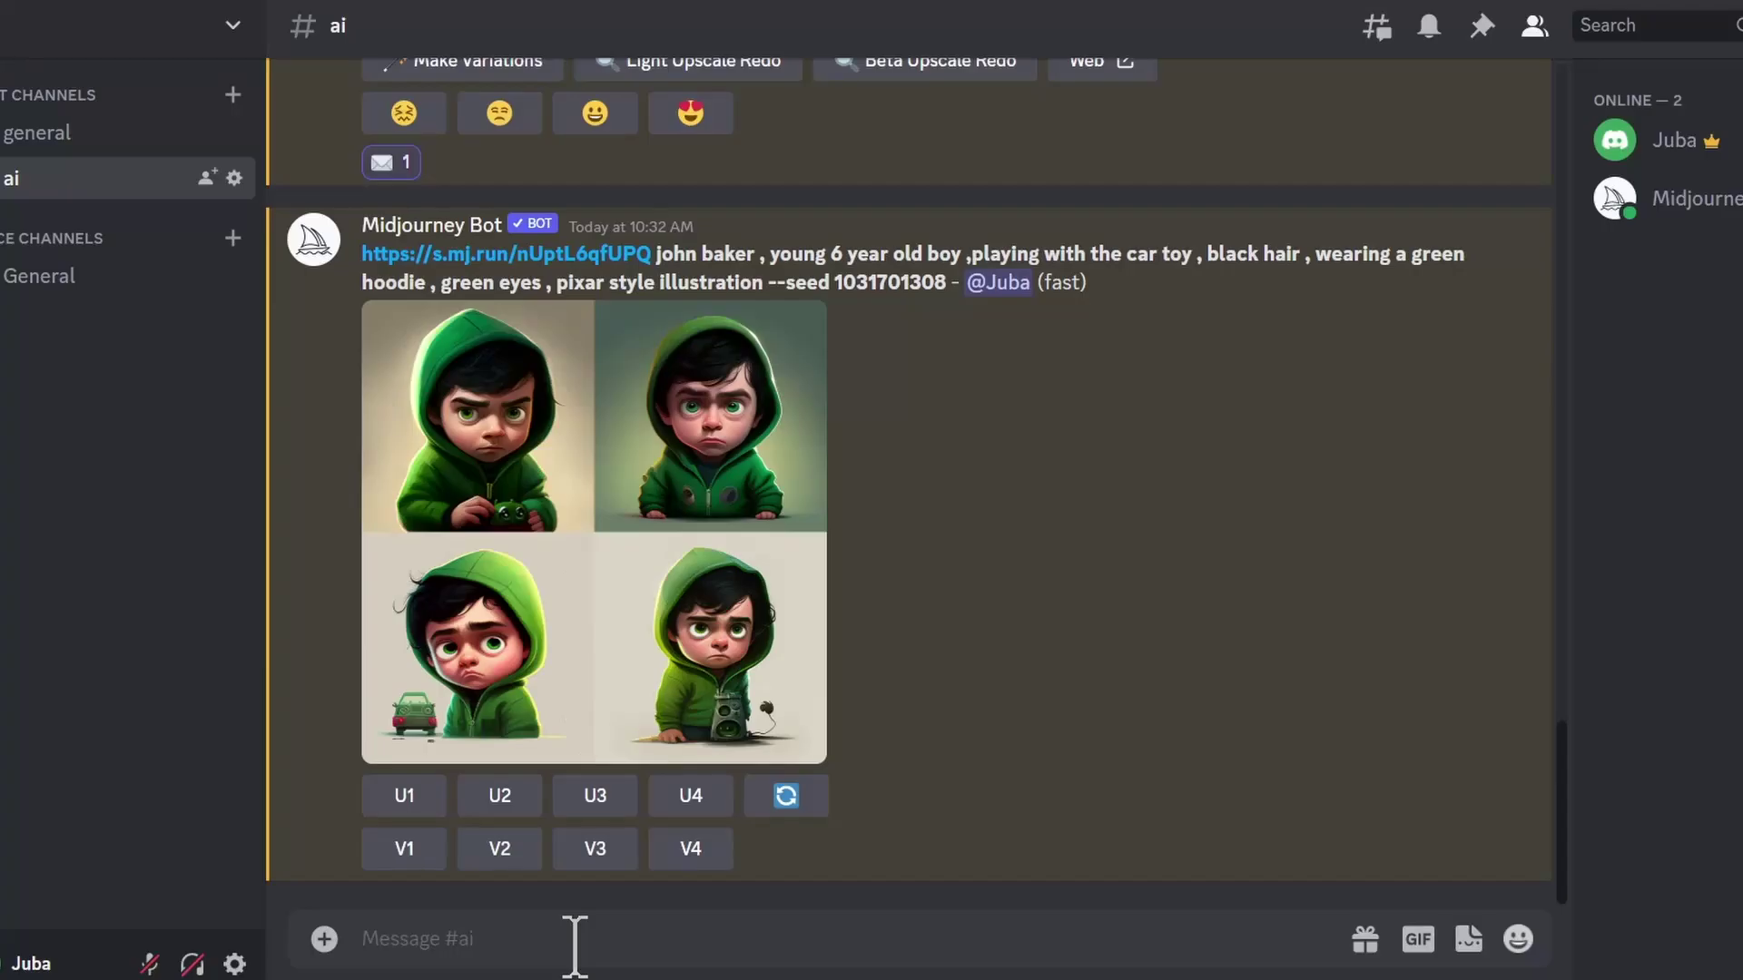
key(ctrl+v)
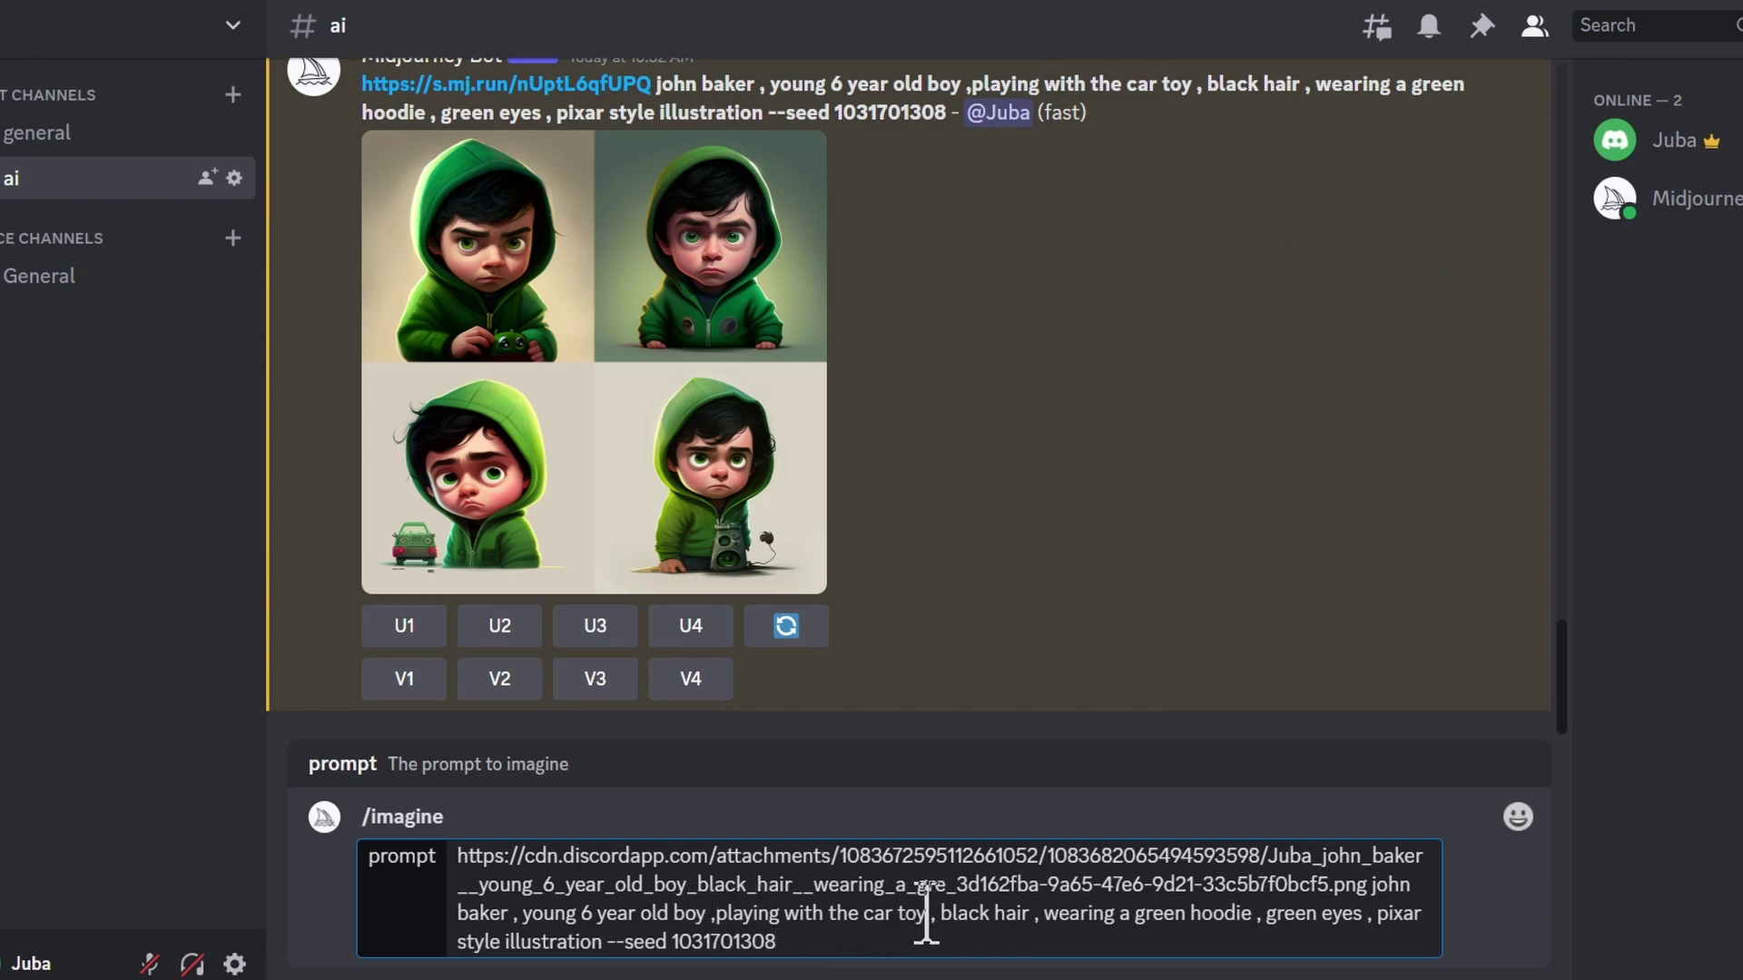
drag(926, 915, 713, 913)
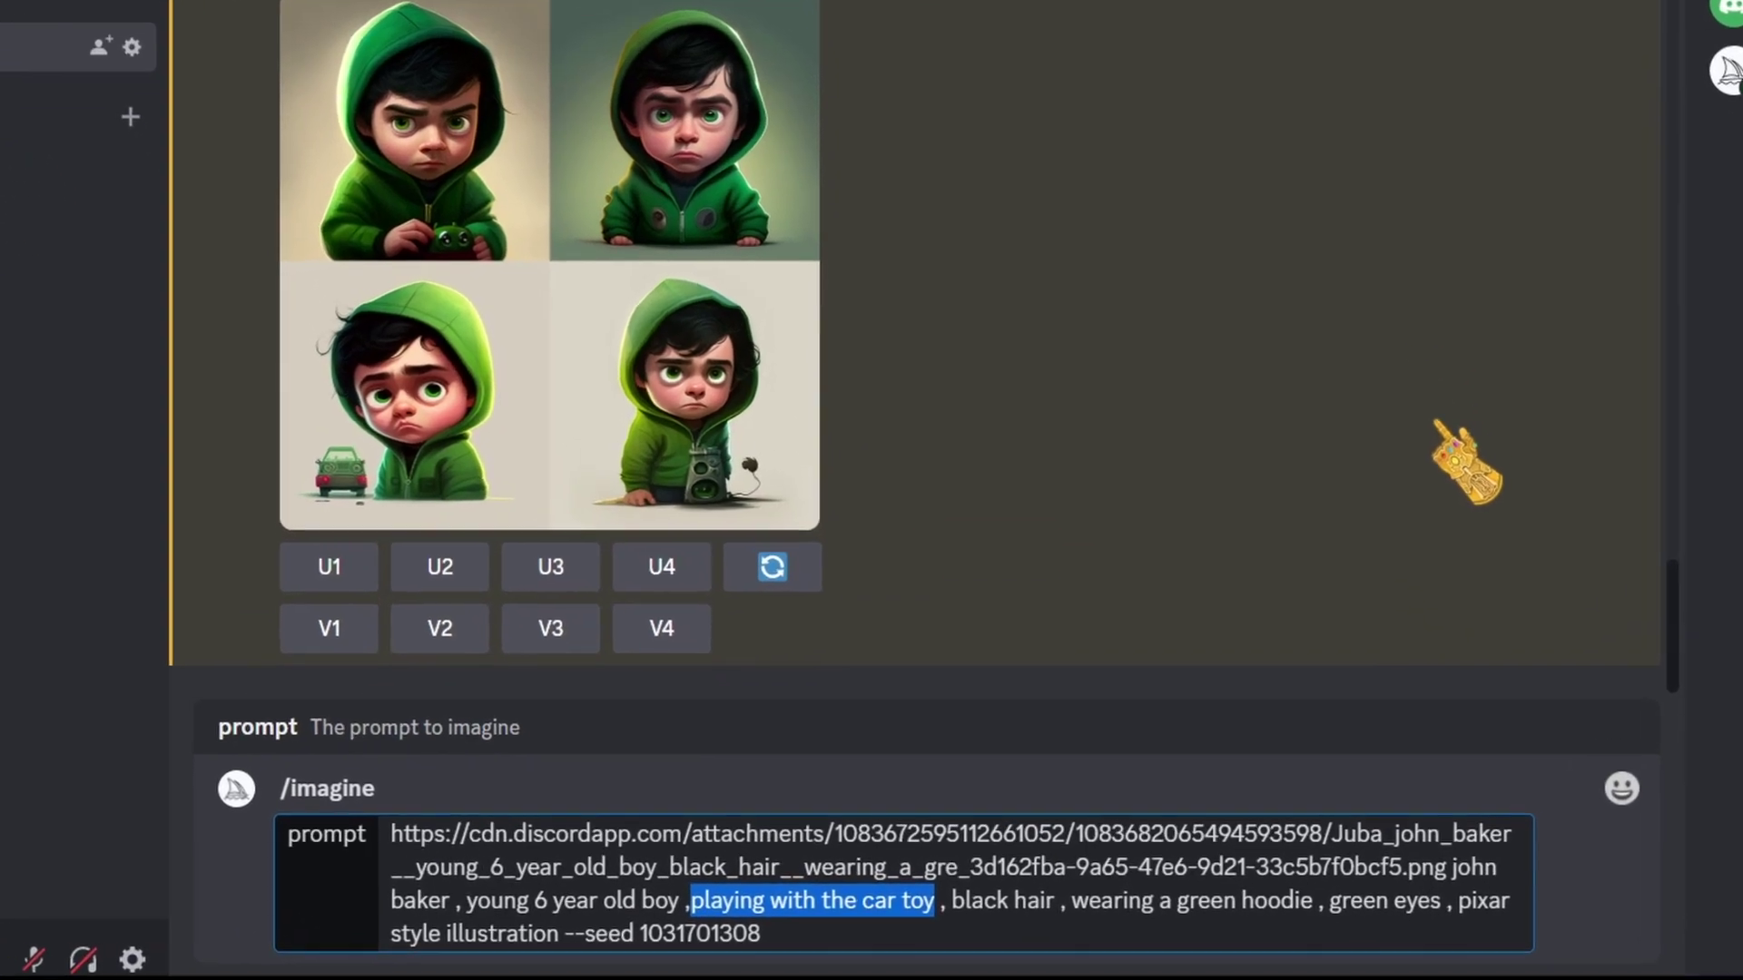
text(hol)
key(Return)
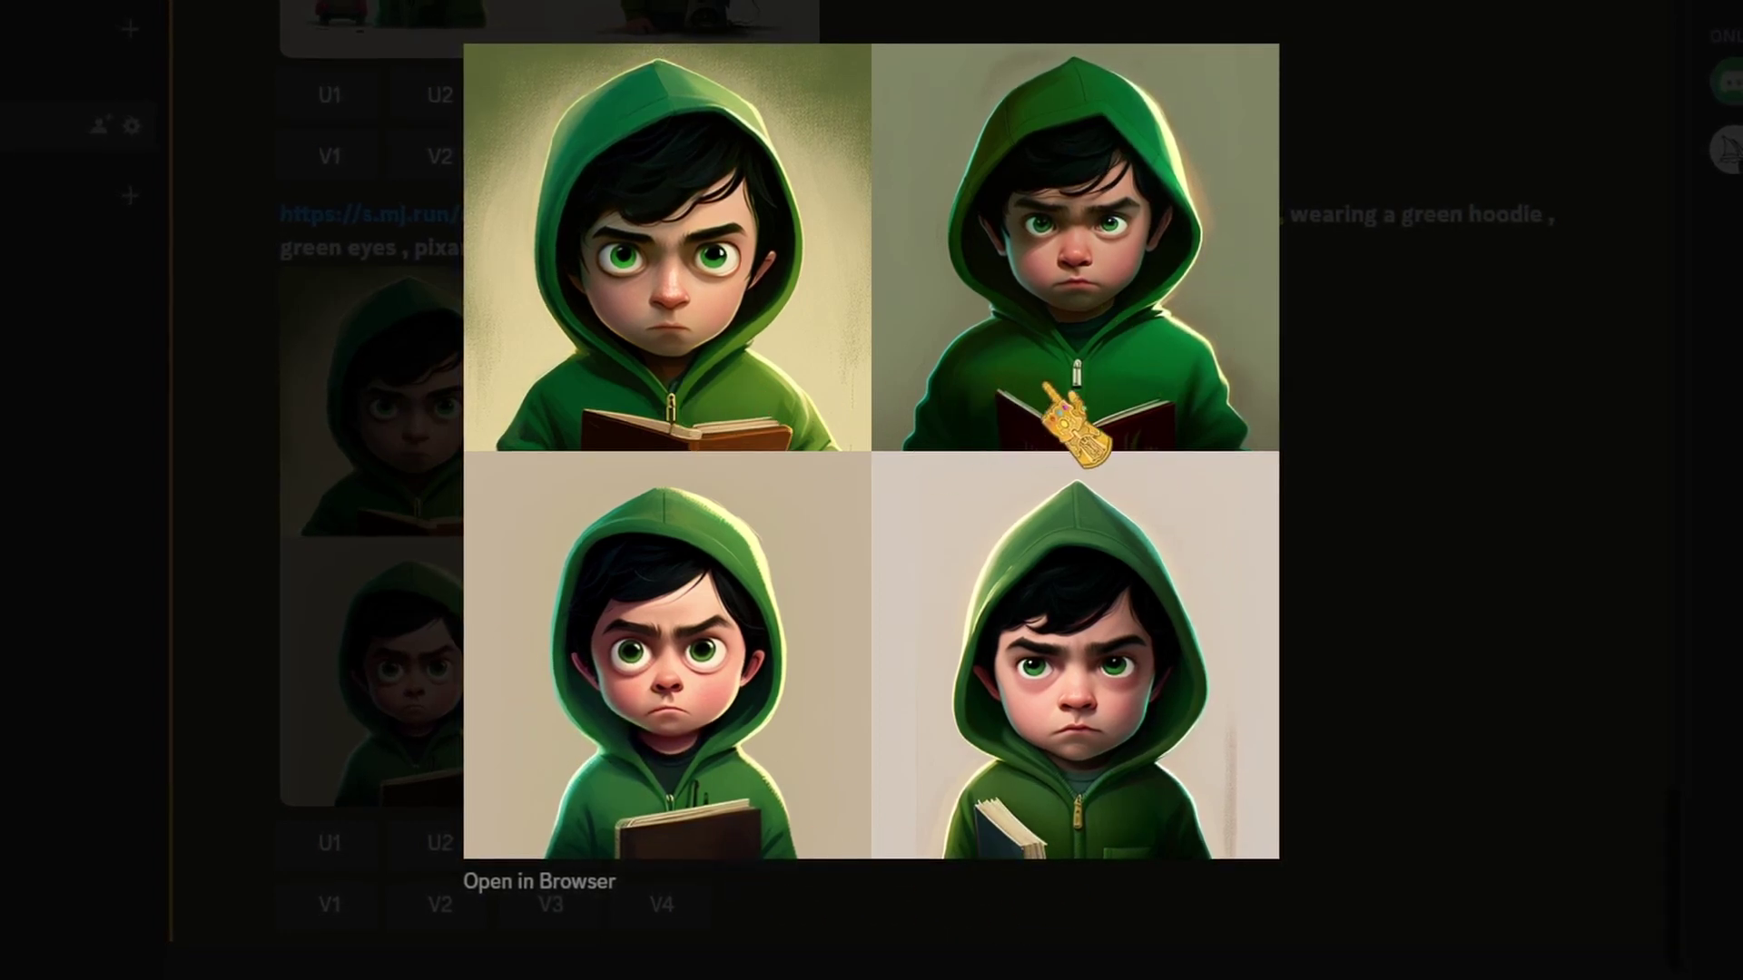
Step: Reopen the holding-a-book grid and scroll between the car-toy and book results to compare them
key(Escape)
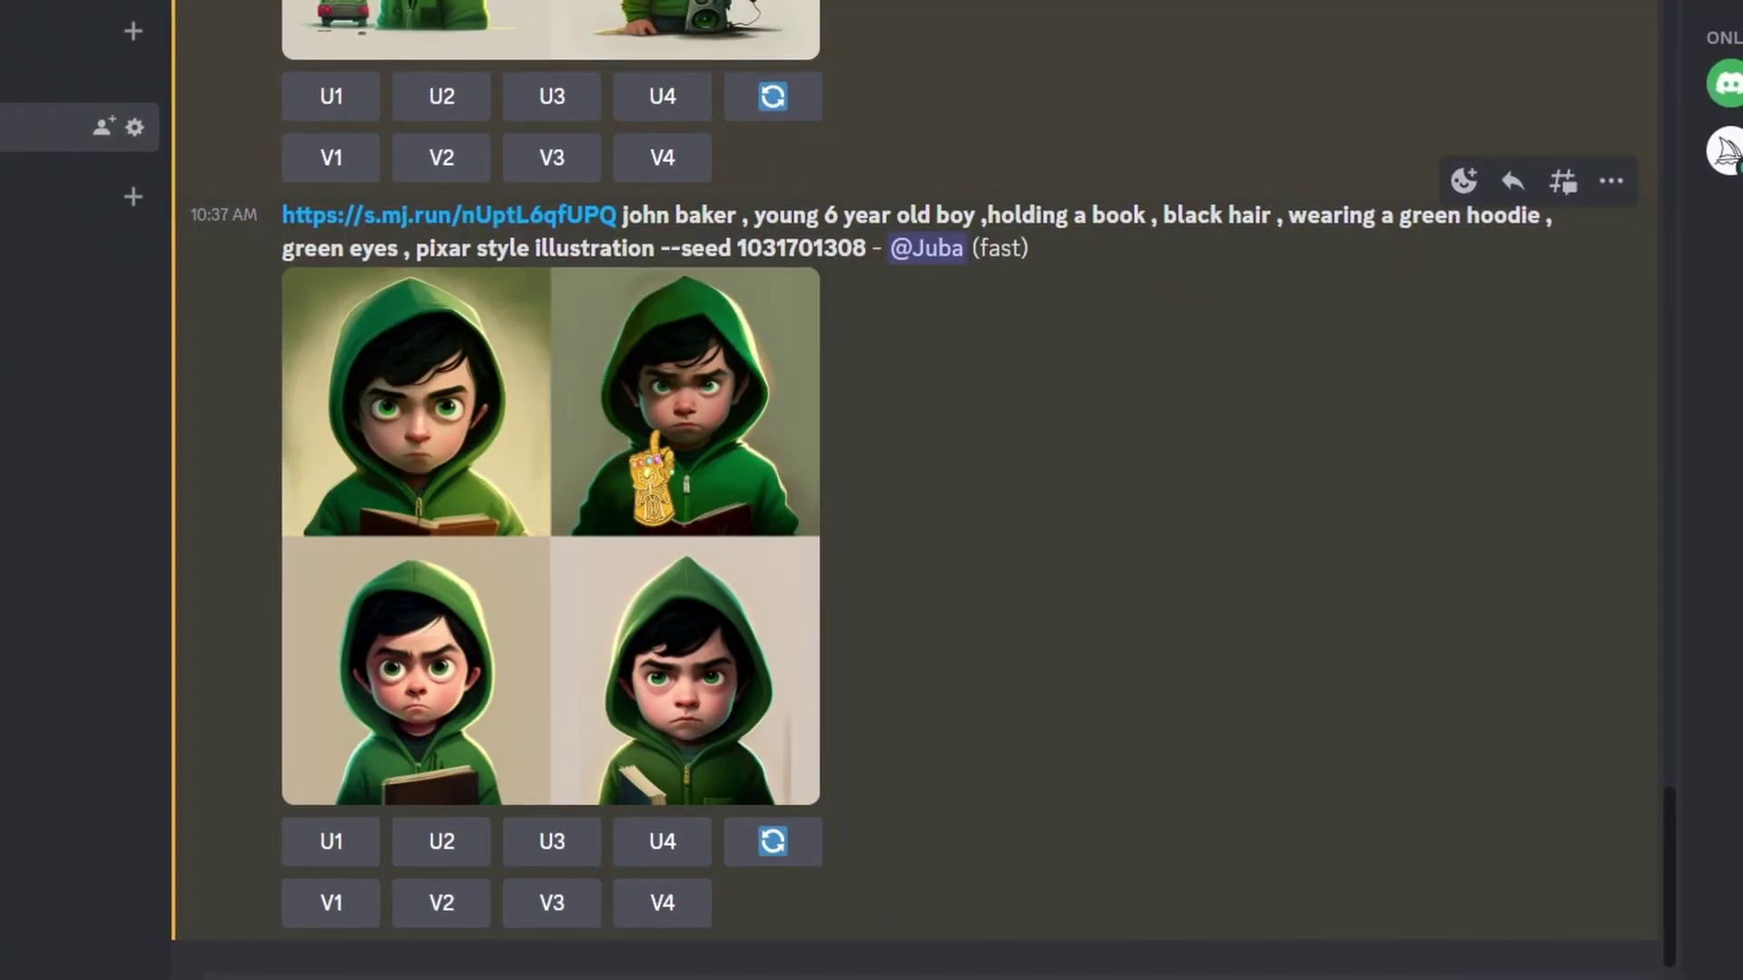
click(656, 432)
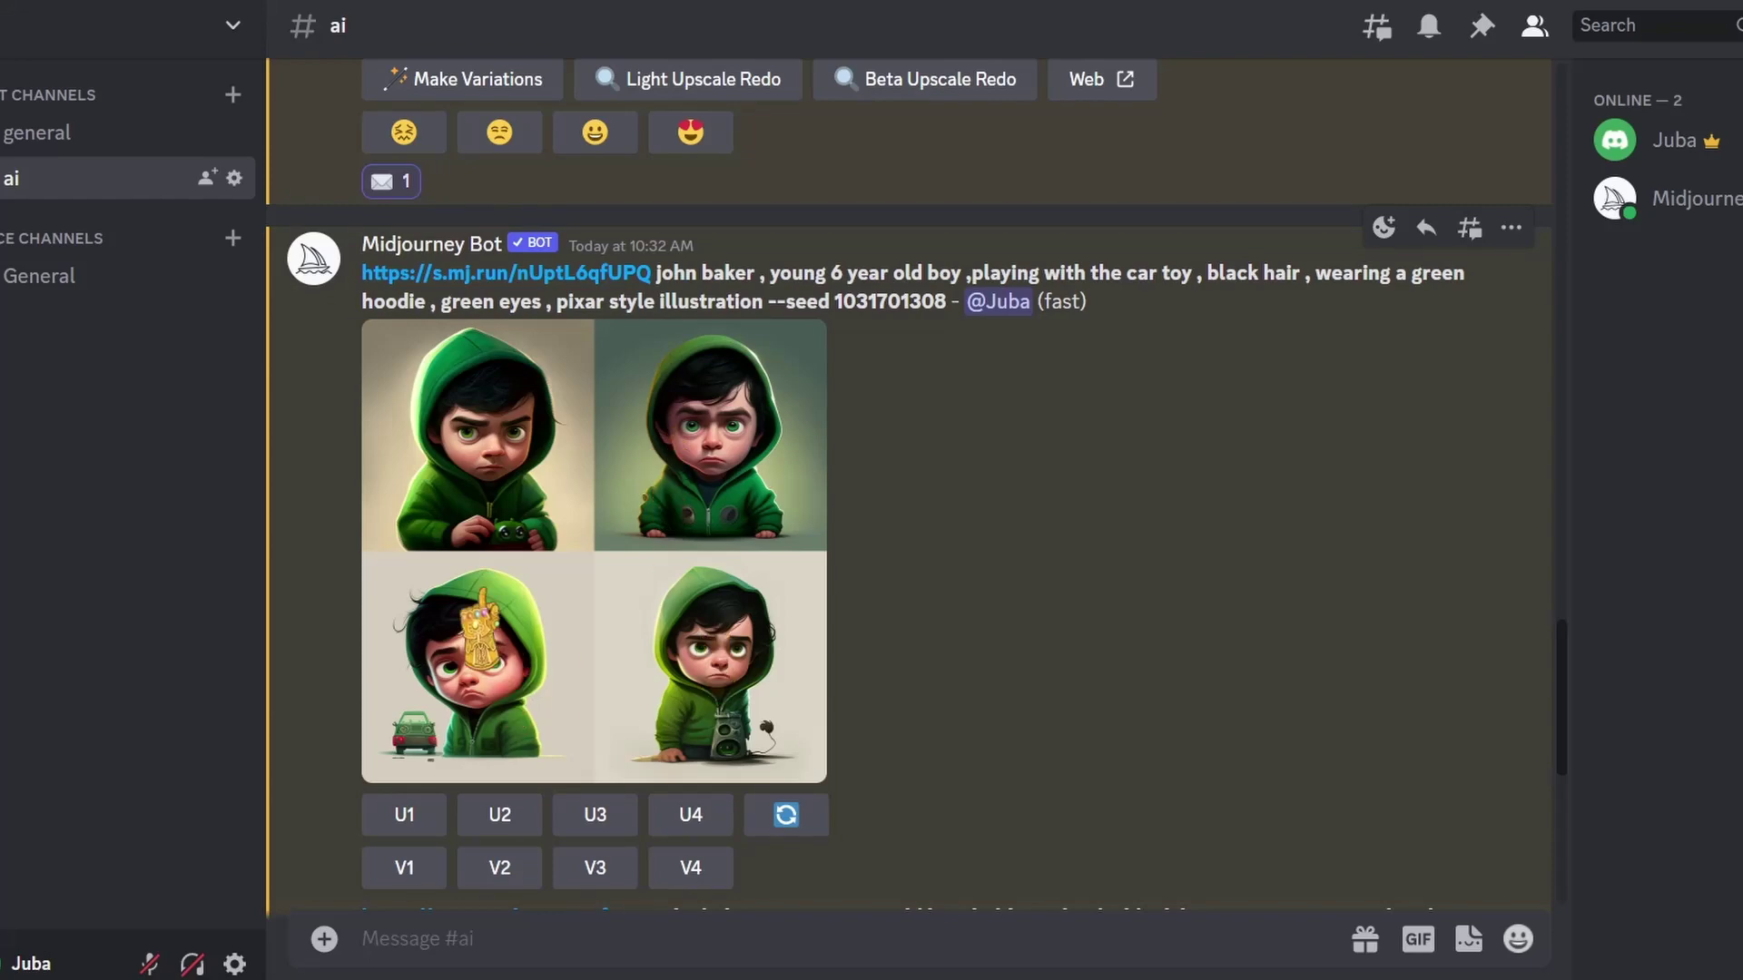
scroll(464, 718, down, 7)
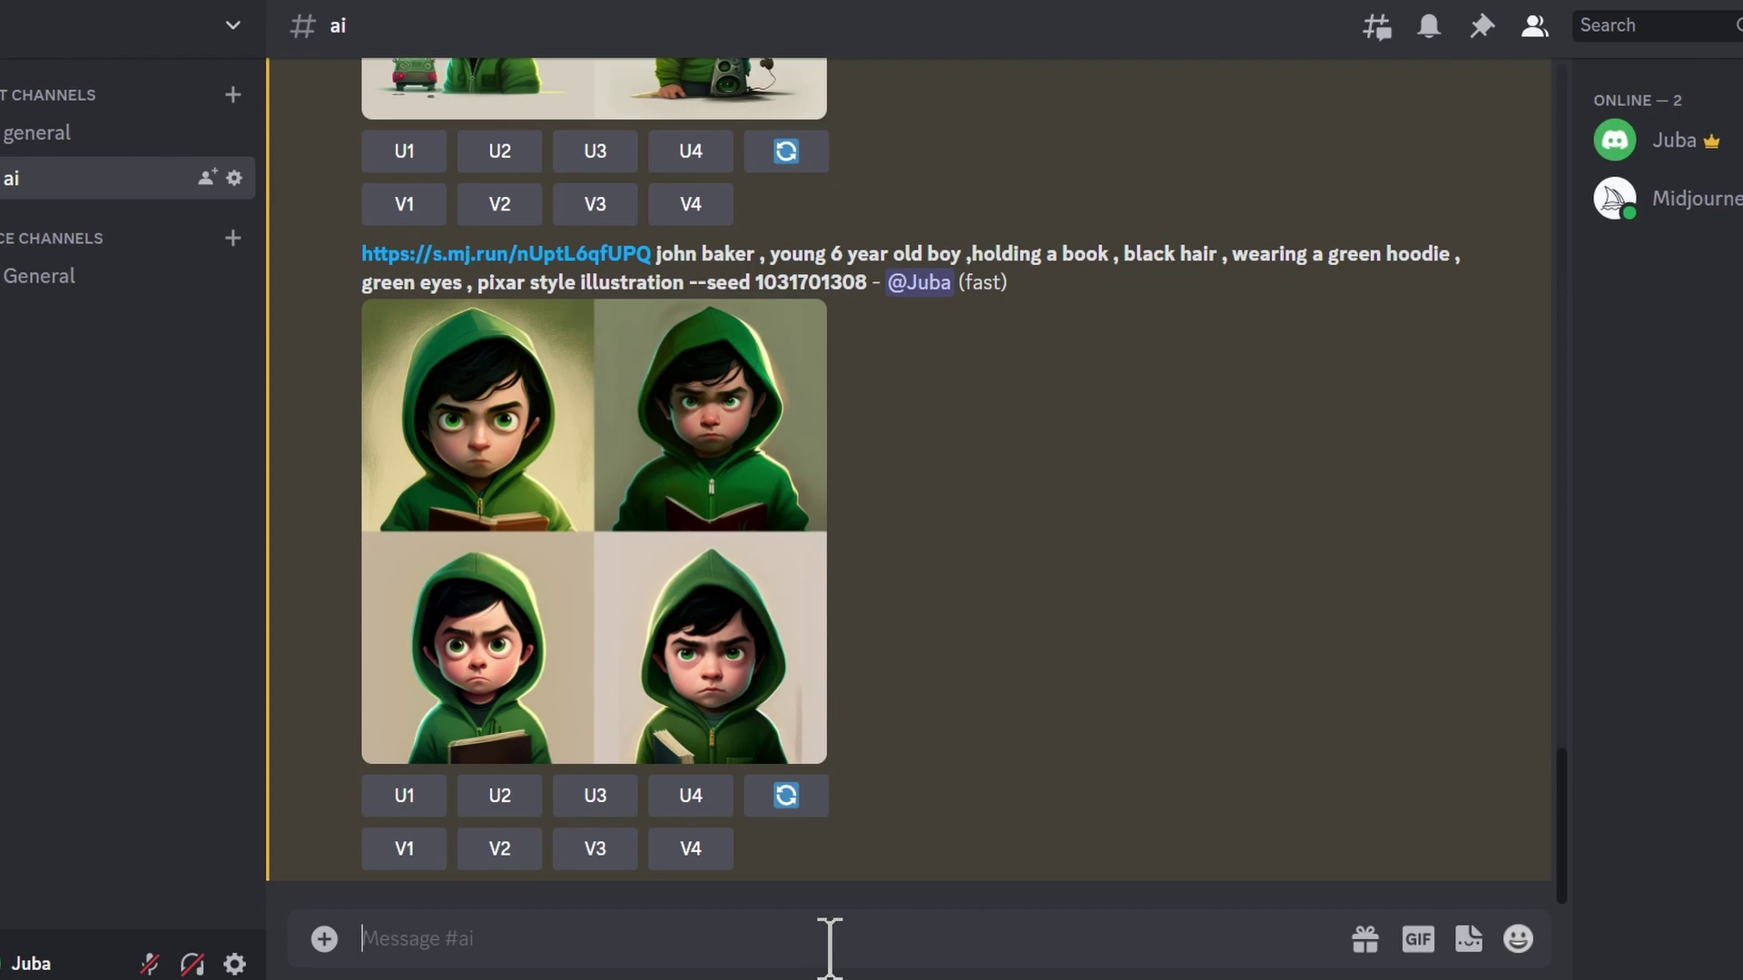
scroll(1050, 505, up, 10)
scroll(498, 455, down, 6)
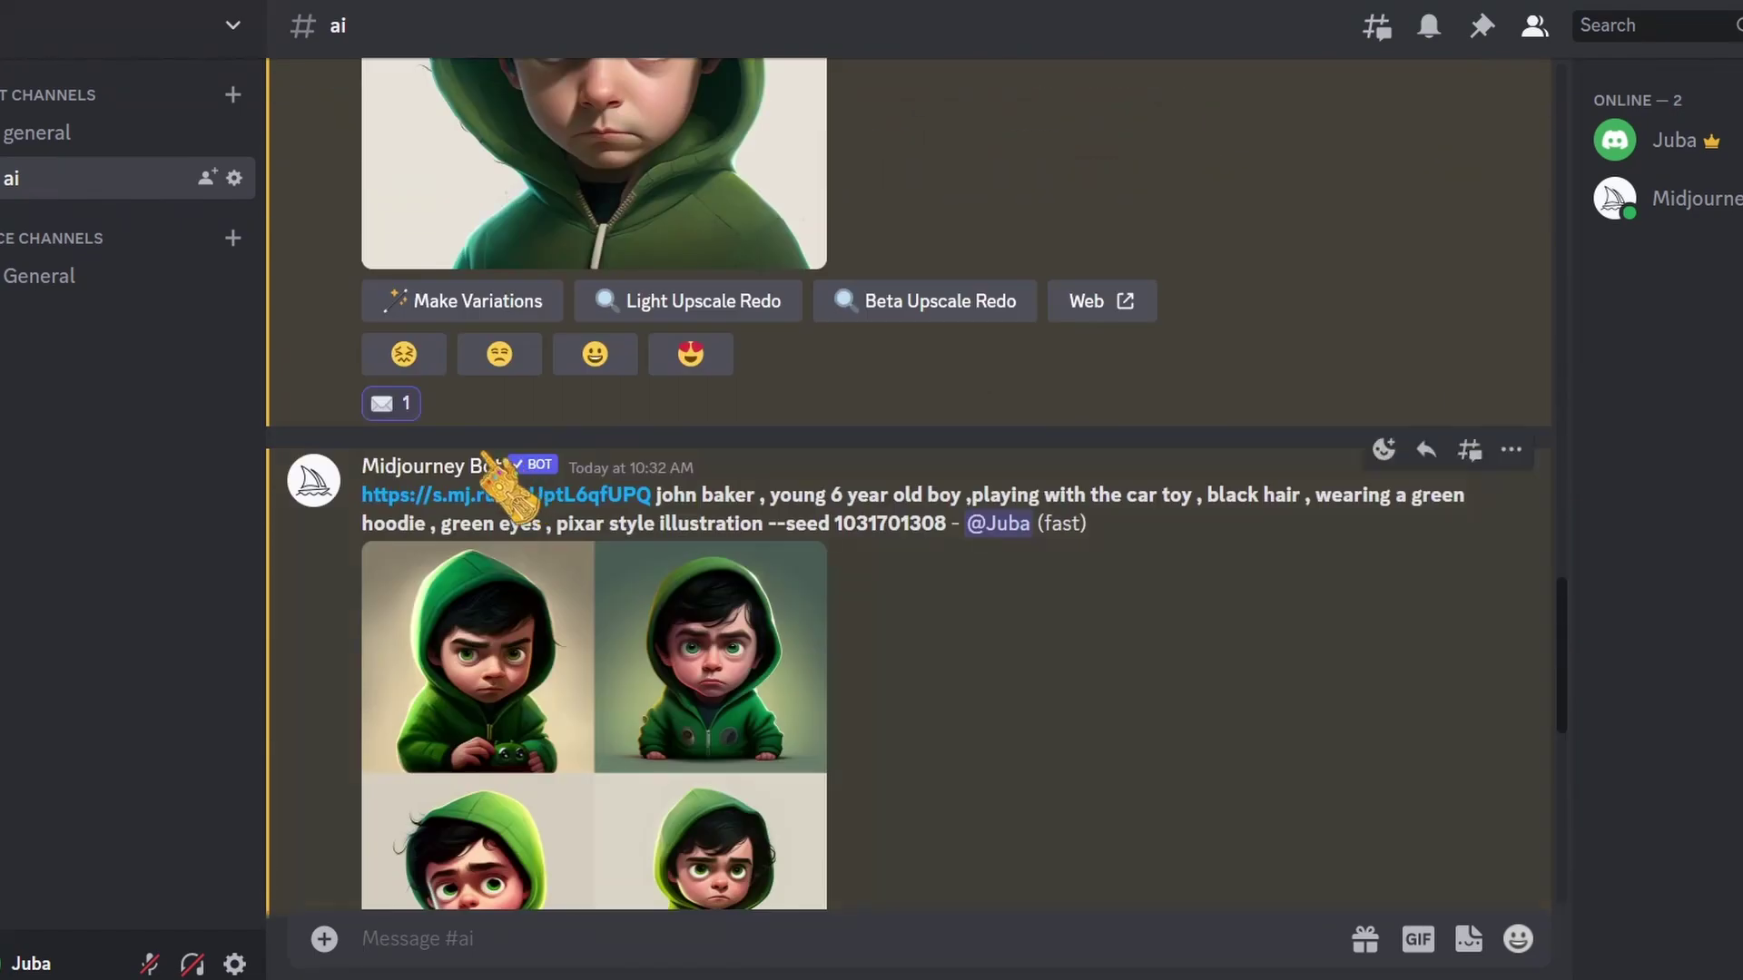
scroll(1080, 327, down, 3)
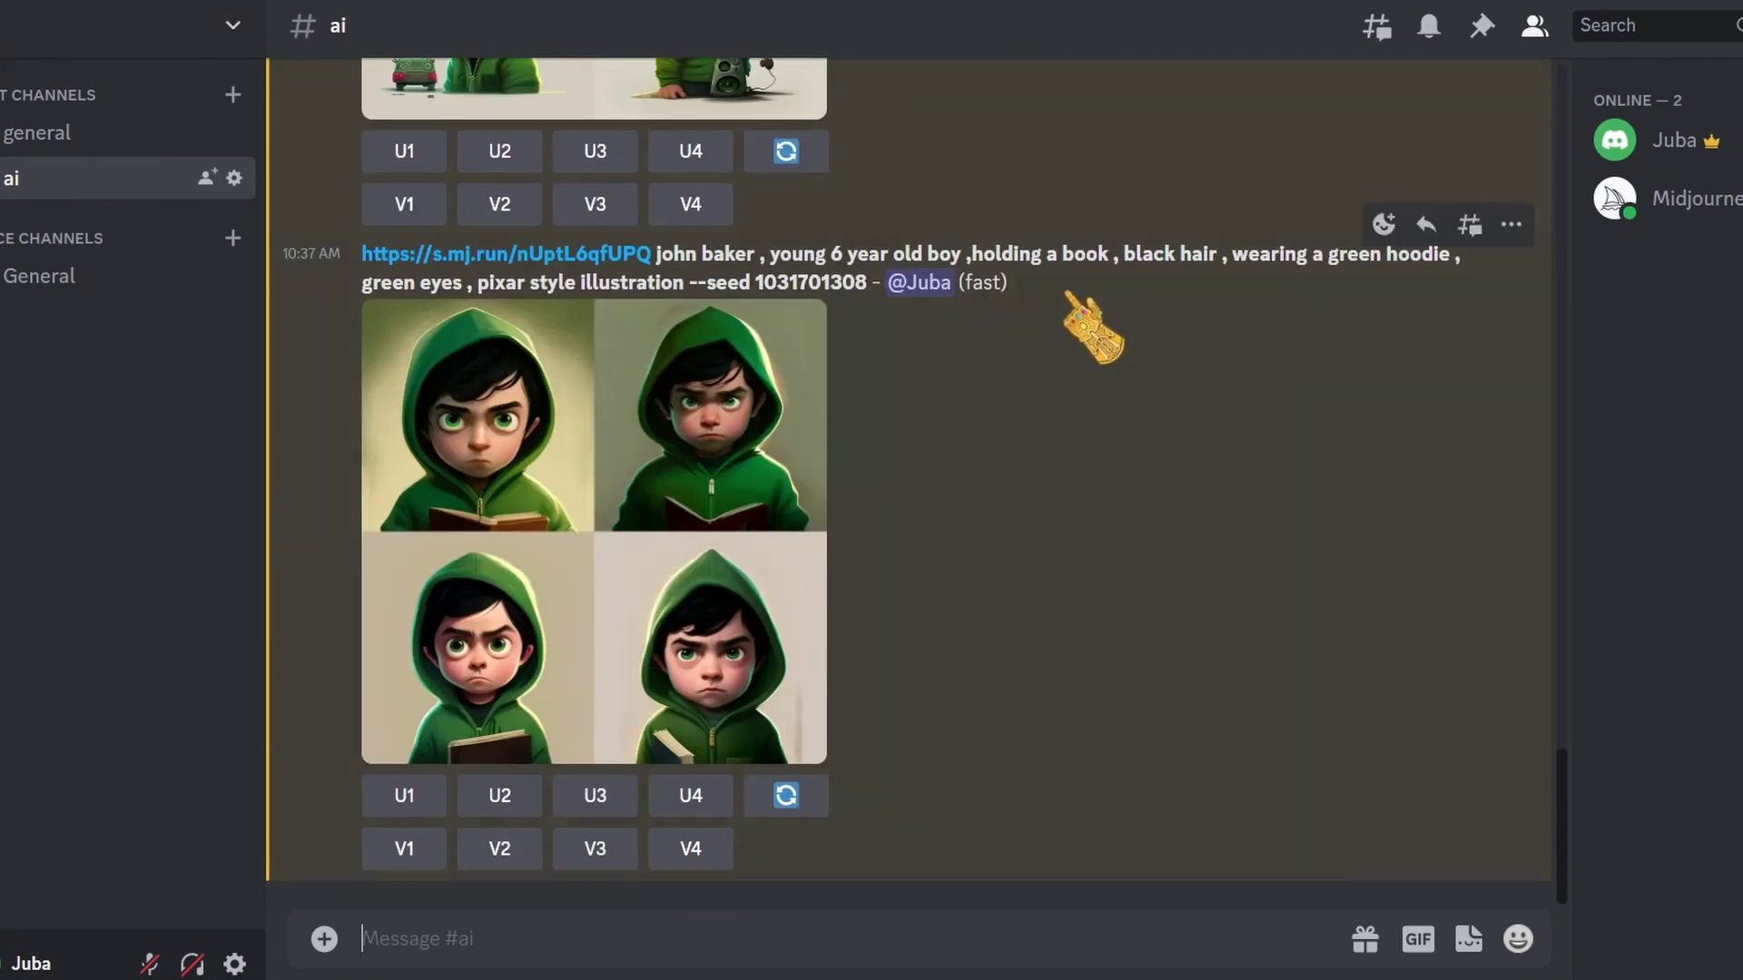
scroll(1180, 322, up, 7)
Step: Upscale the copied boy portrait 4x to 2048 × 2048 on Upscale.media with Enhance Quality on
scroll(1267, 503, down, 7)
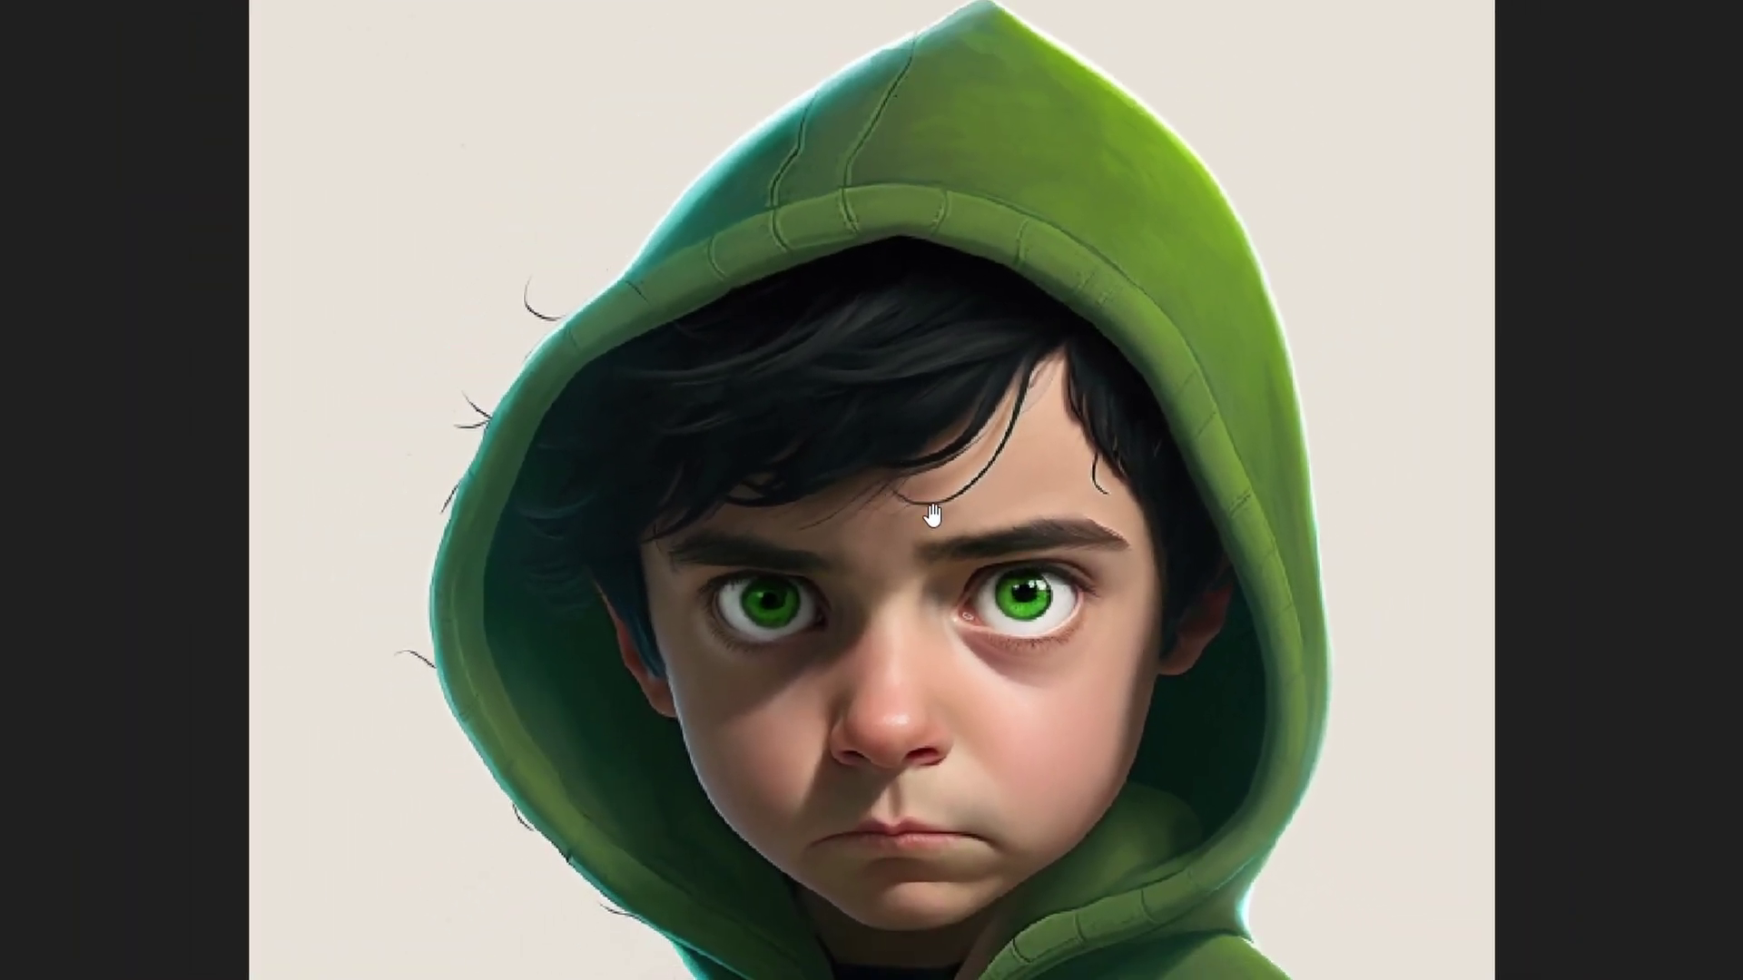
right_click(922, 535)
click(533, 498)
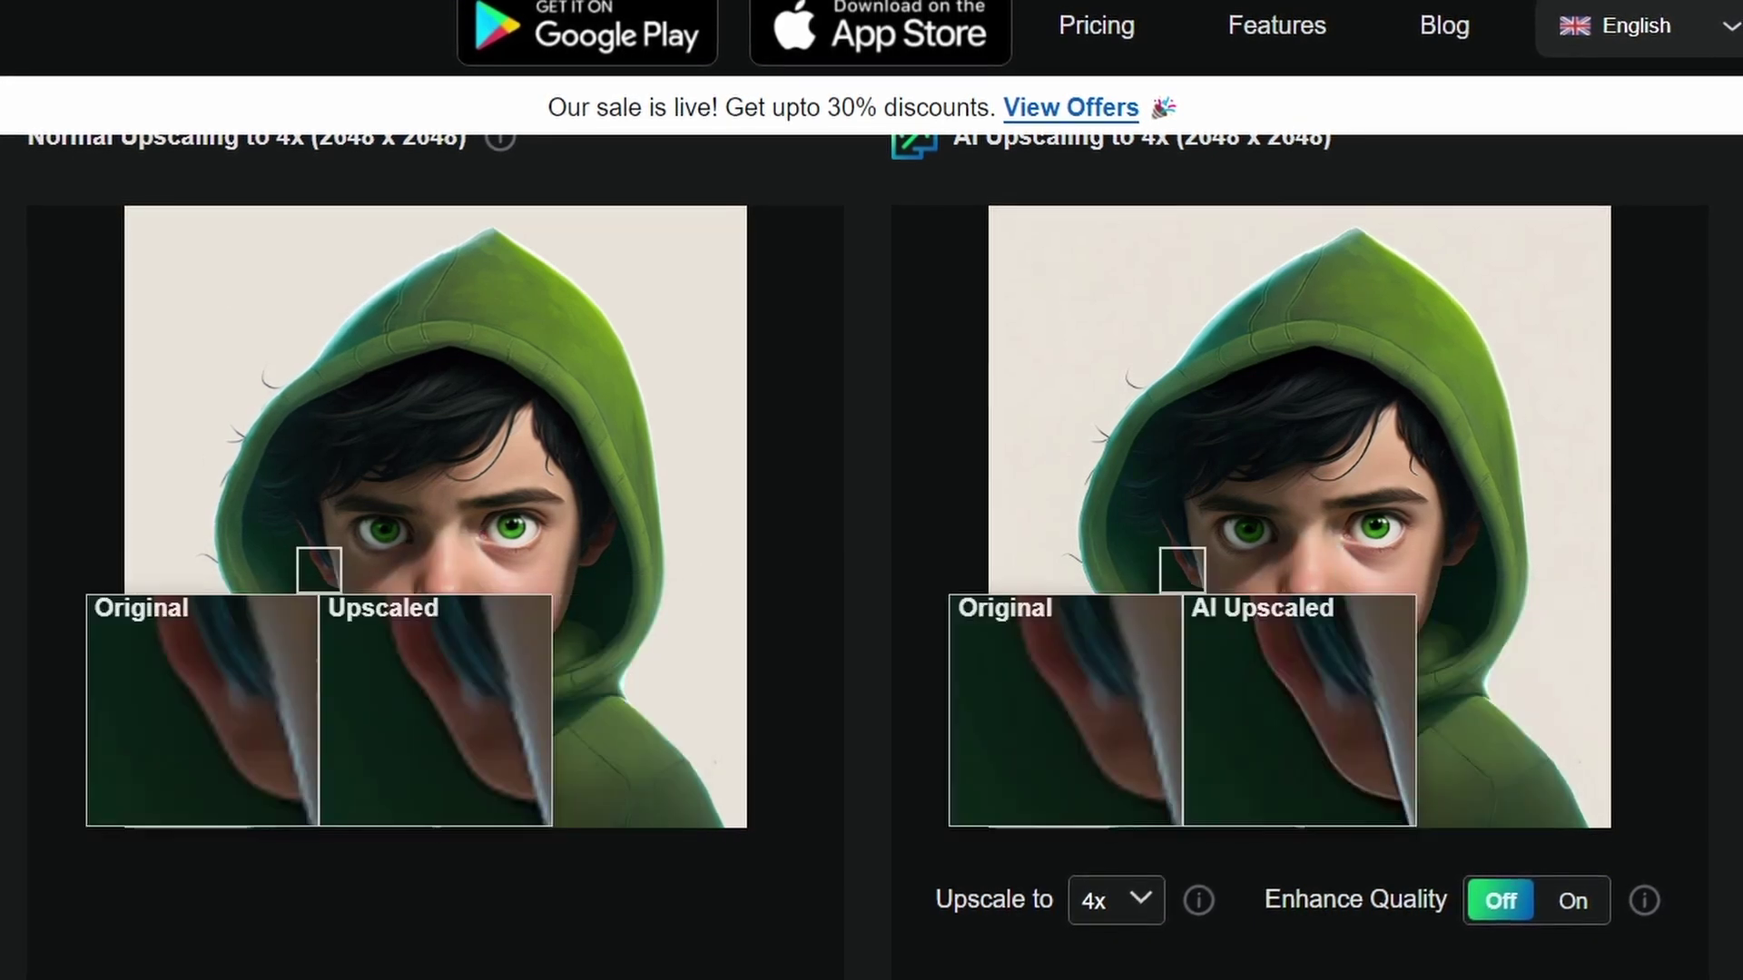
click(1554, 900)
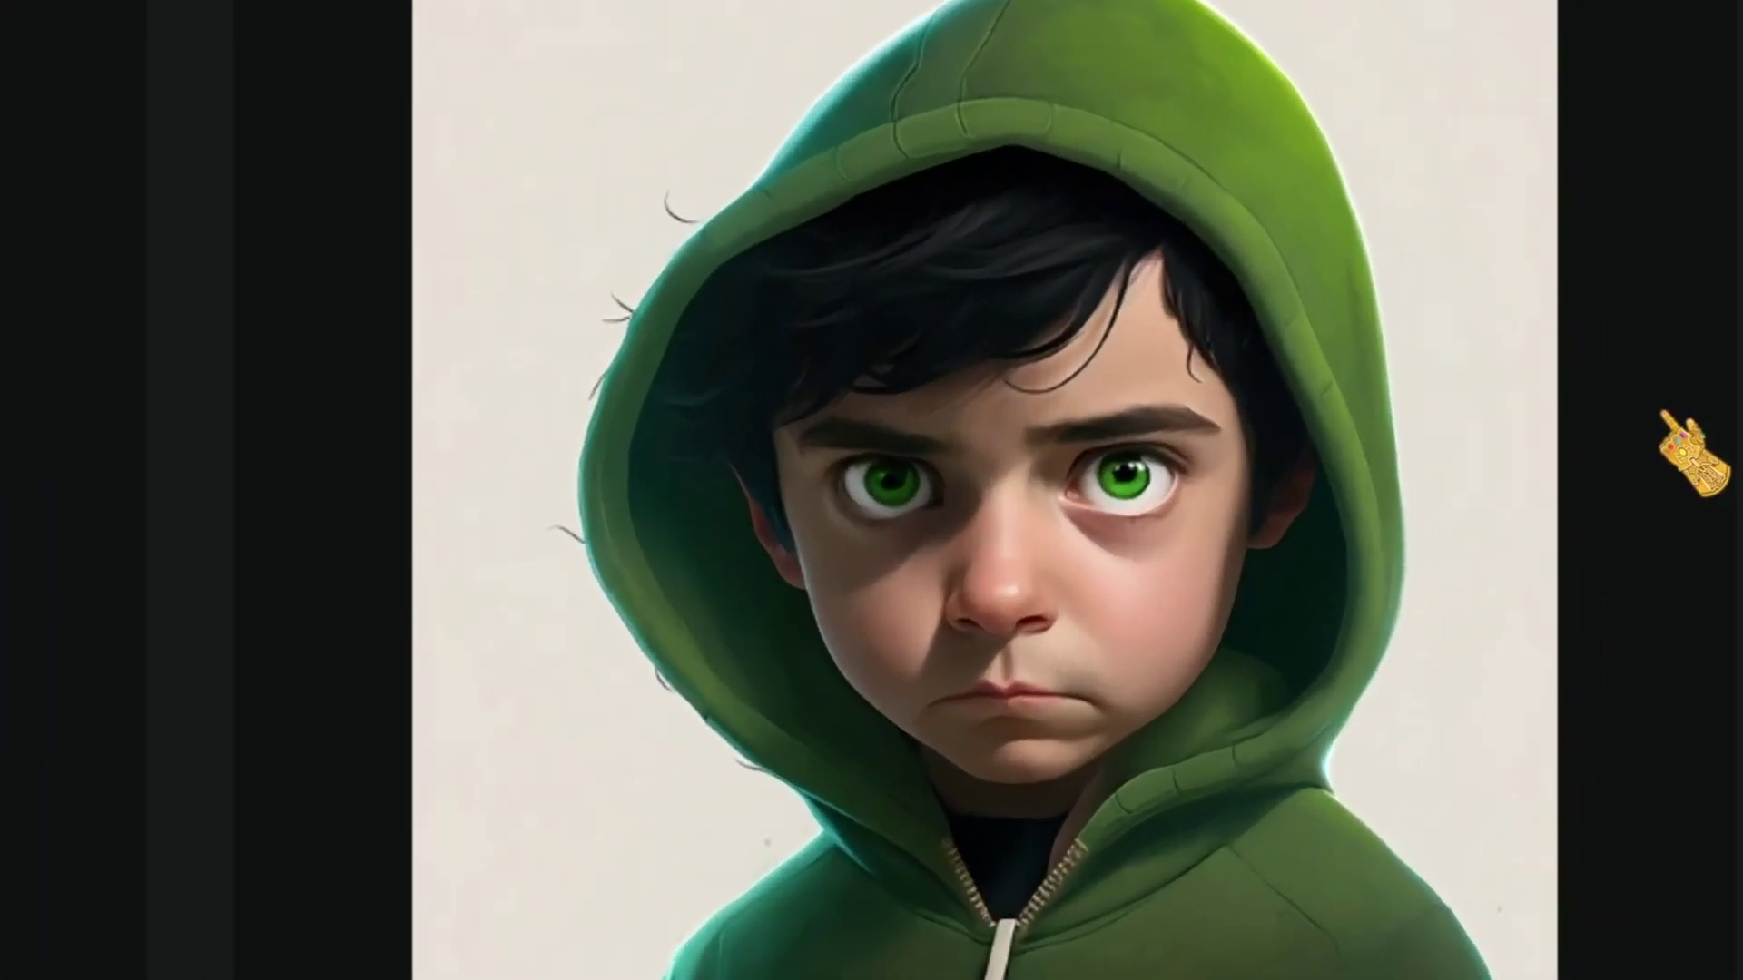